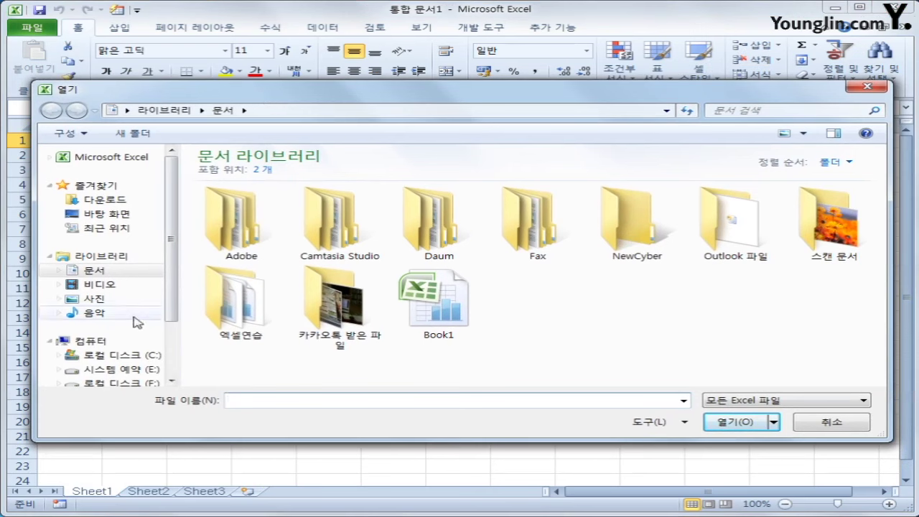
Open the 기출문제따라하기 workbook from C:\2017컴활2급(2010버전)\기출문제따라하기
click(99, 357)
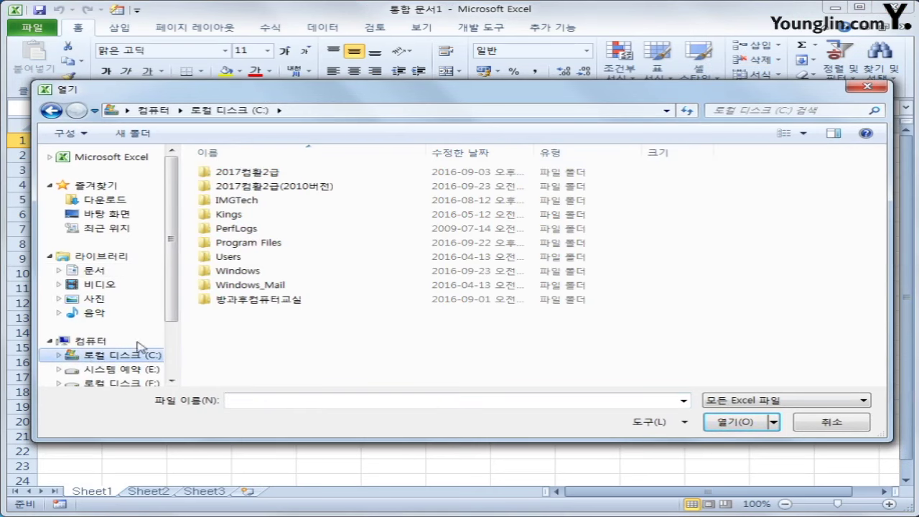
click(248, 189)
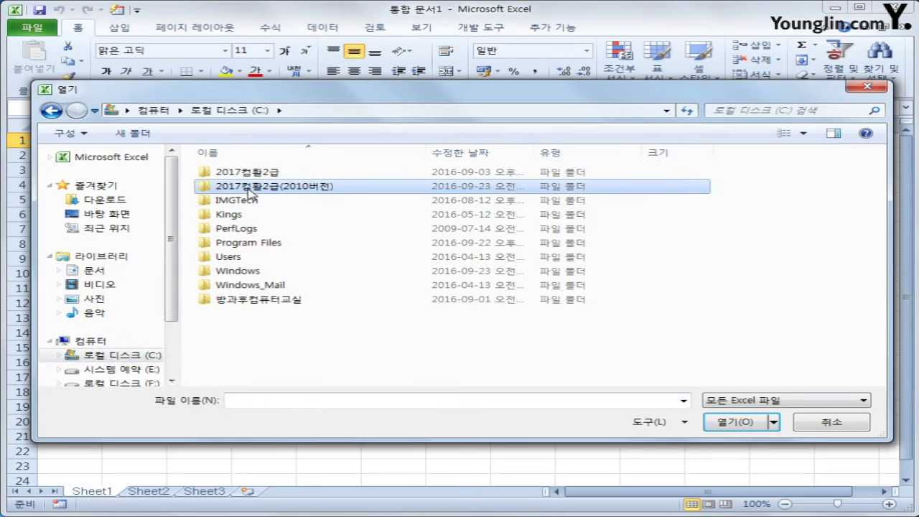
double_click(250, 189)
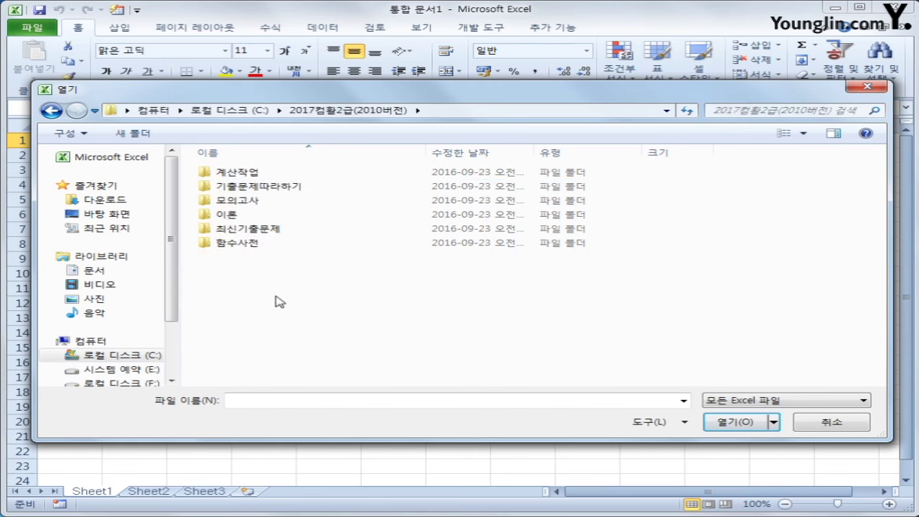
double_click(251, 188)
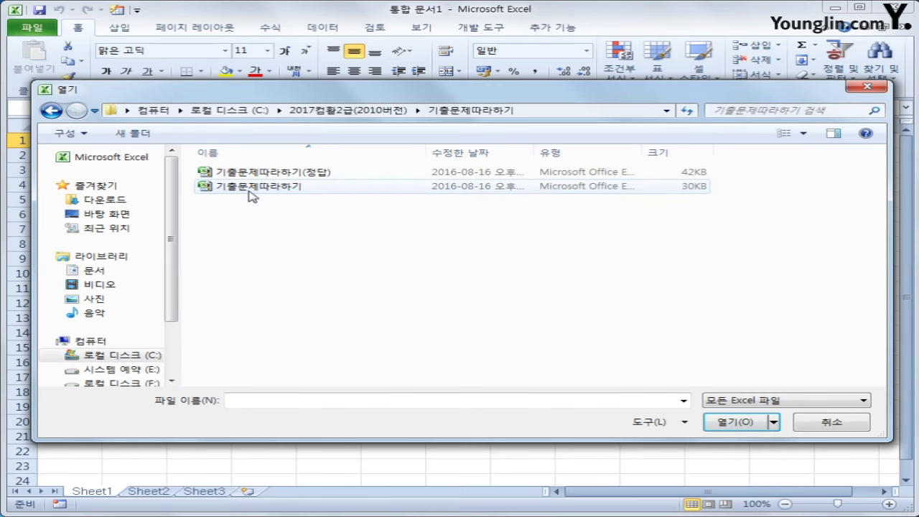
click(245, 192)
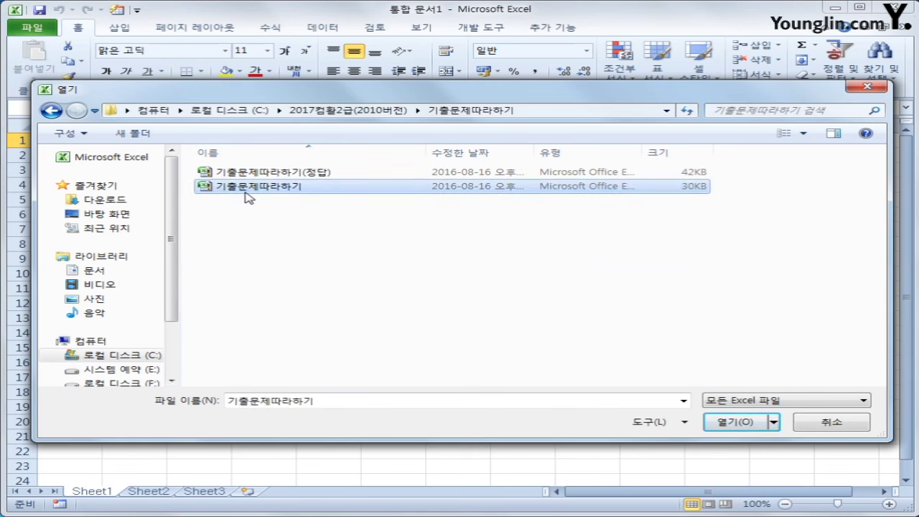
click(712, 422)
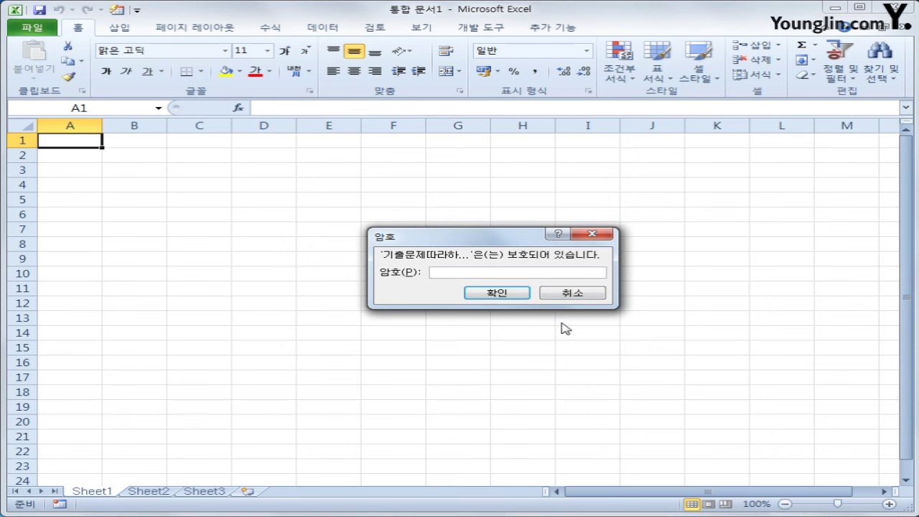
Enter the workbook password and confirm it to unlock 기출문제따라하기
text(1234567)
click(497, 294)
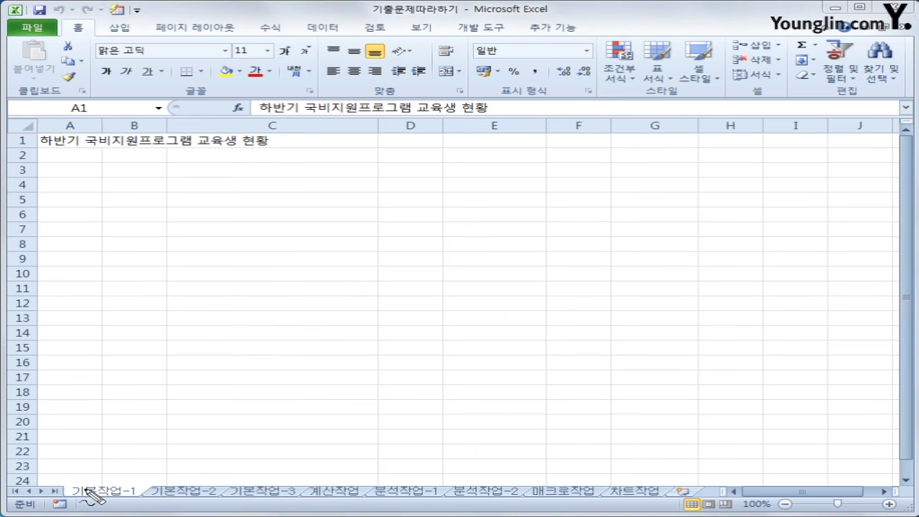
mouse_move(59, 485)
mouse_down()
mouse_move(57, 503)
mouse_move(313, 508)
mouse_move(302, 478)
mouse_move(79, 474)
mouse_move(62, 500)
mouse_up()
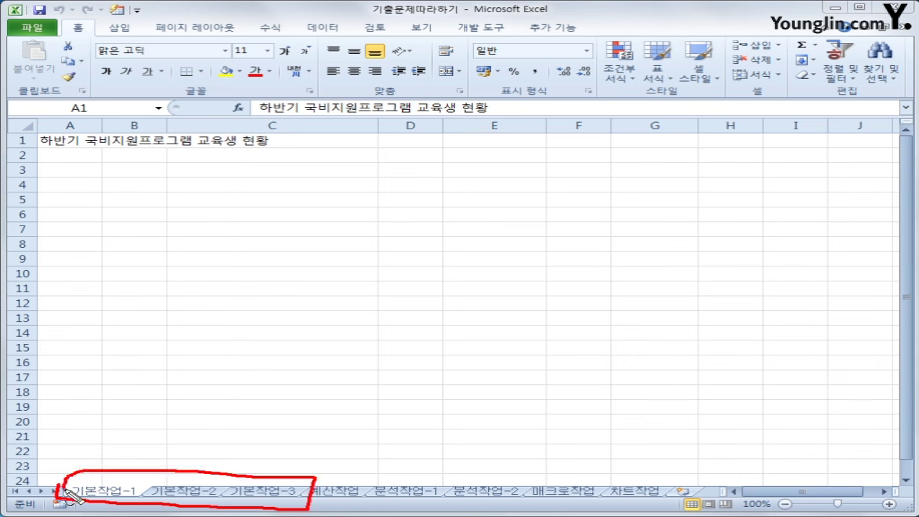
mouse_move(345, 507)
mouse_down()
mouse_move(321, 488)
mouse_move(358, 503)
mouse_up()
mouse_move(511, 512)
mouse_down()
mouse_move(407, 509)
mouse_move(424, 474)
mouse_move(503, 480)
mouse_move(505, 512)
mouse_up()
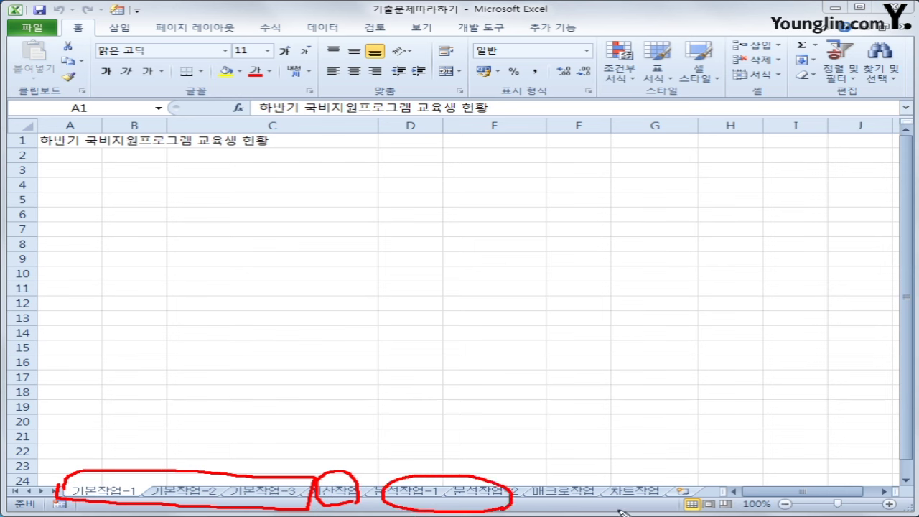
mouse_move(638, 506)
mouse_down()
mouse_move(569, 509)
mouse_move(564, 474)
mouse_move(648, 506)
mouse_move(635, 512)
mouse_up()
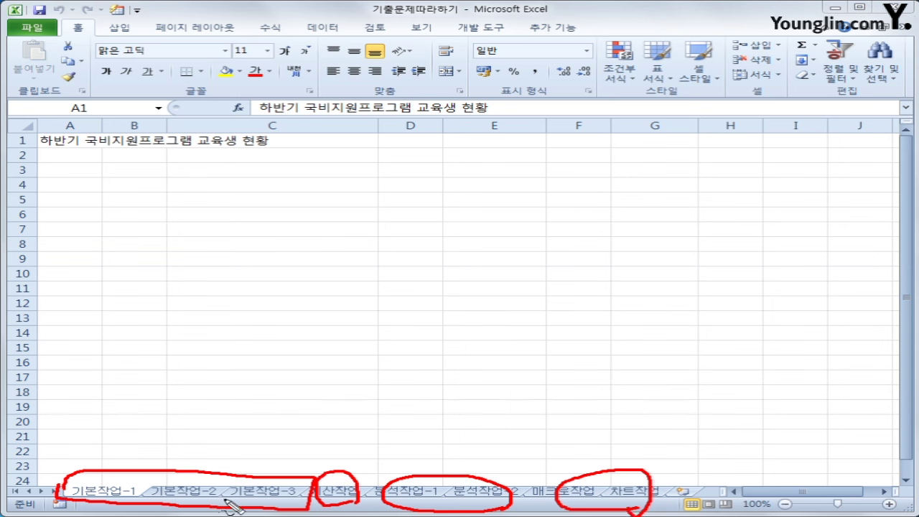
key(Escape)
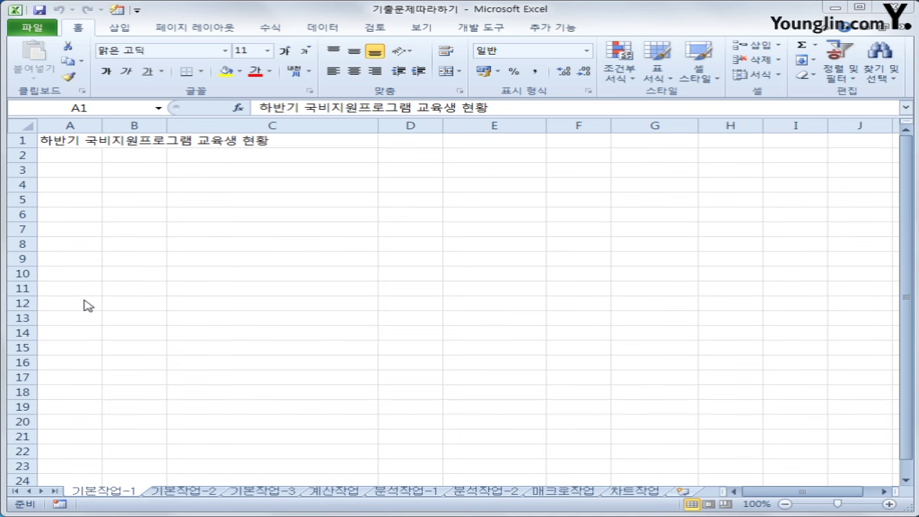
Select A3:G12 and enter the header 회원번호 in cell A3
click(63, 172)
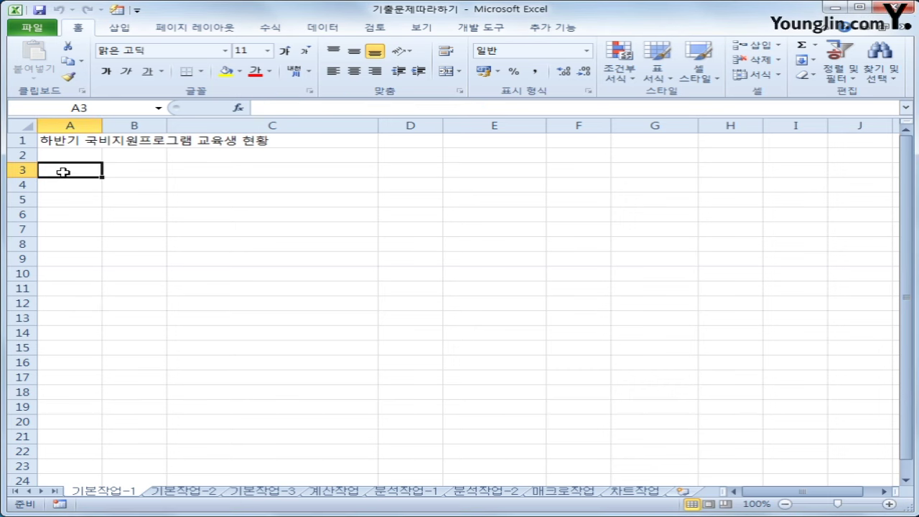
drag(63, 172, 650, 304)
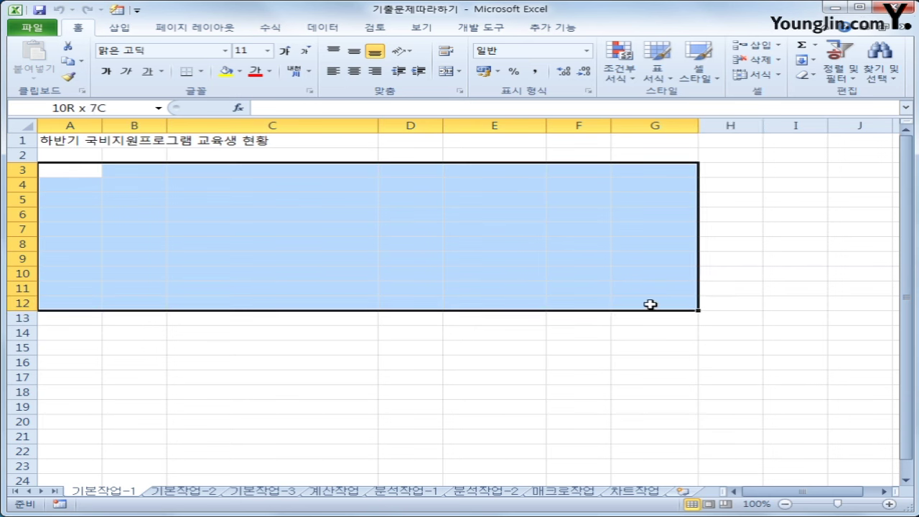
drag(650, 305, 650, 305)
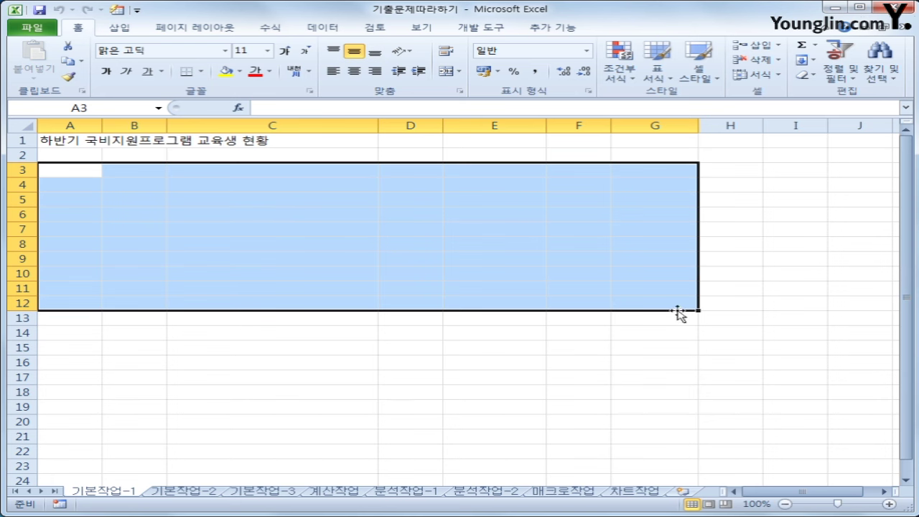
text(회원번호)
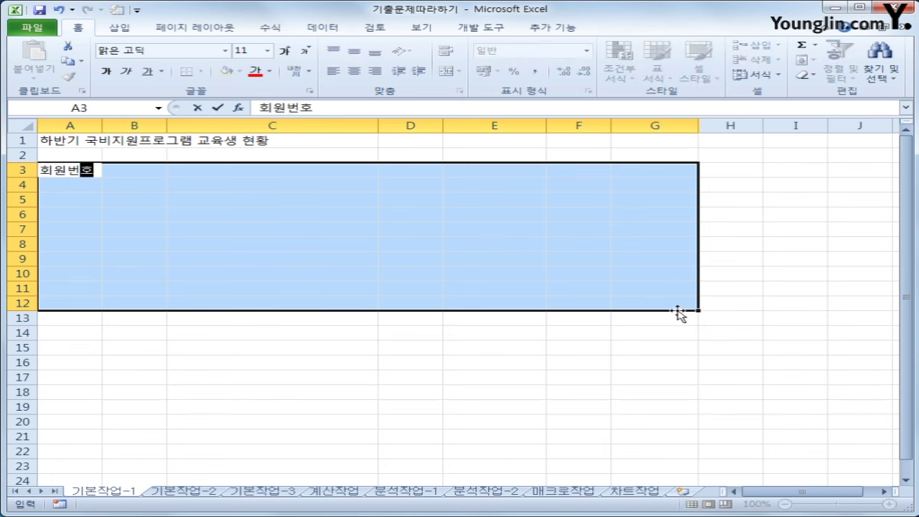
key(Return)
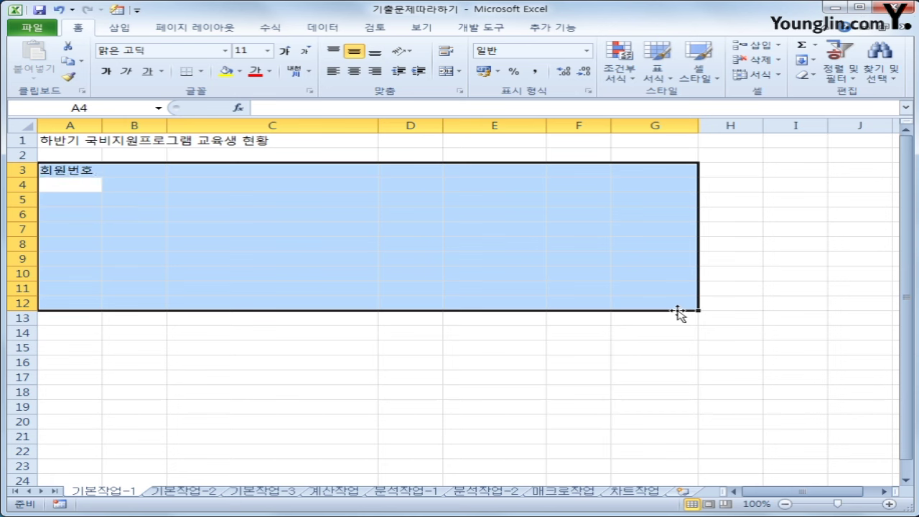
key(Return)
key(Return)
key(Return)
key(Return)
key(Return)
key(Return)
key(Return)
key(Return)
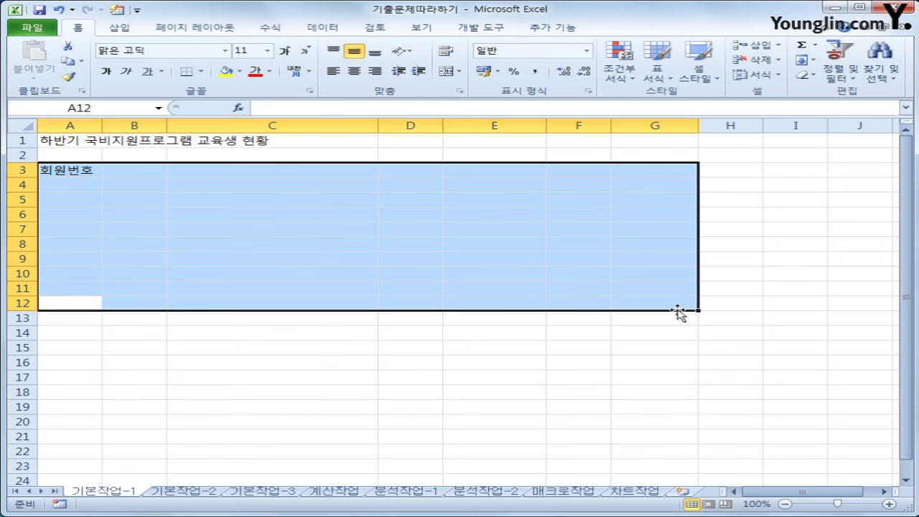
key(Return)
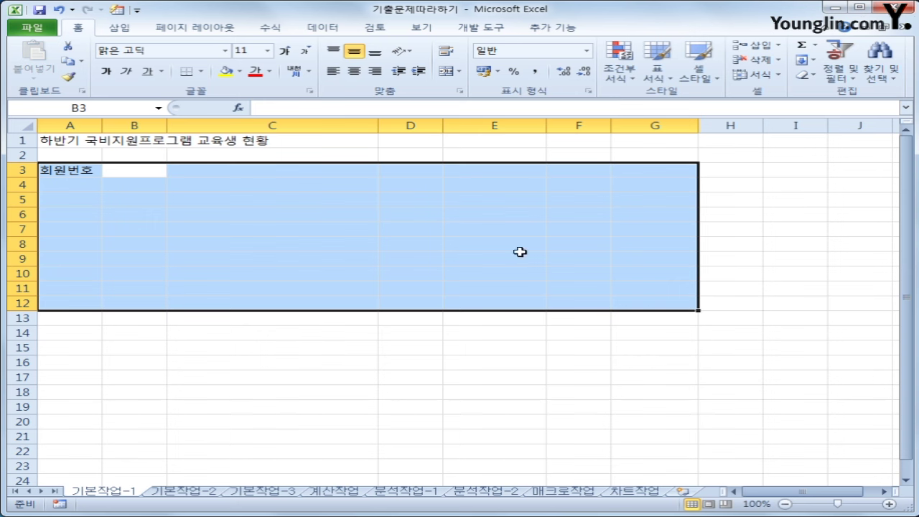
click(269, 171)
Type the date label 2017년12월 into cell G2 of 기본작업-1
click(493, 167)
click(556, 168)
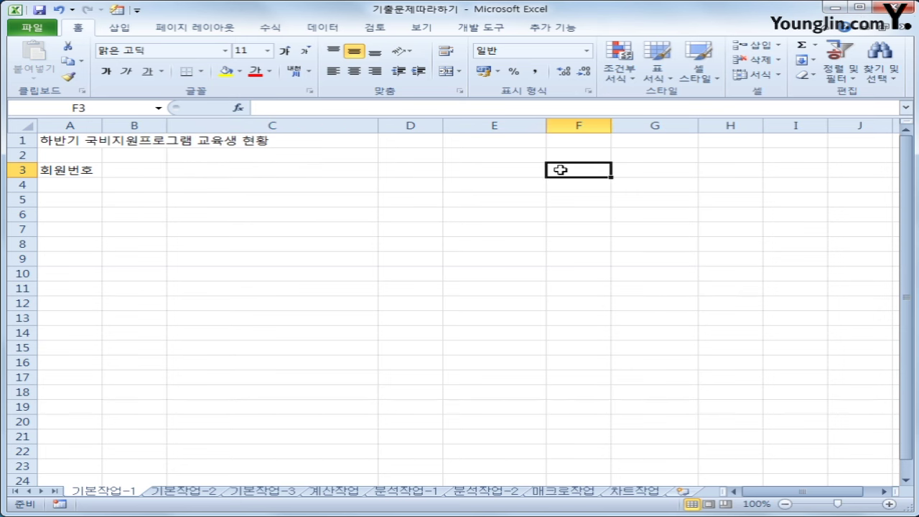
click(71, 186)
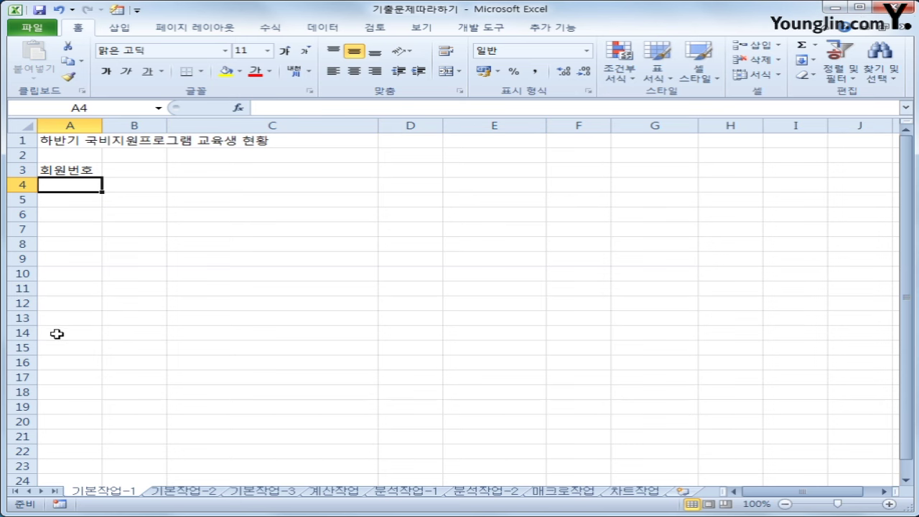
click(126, 174)
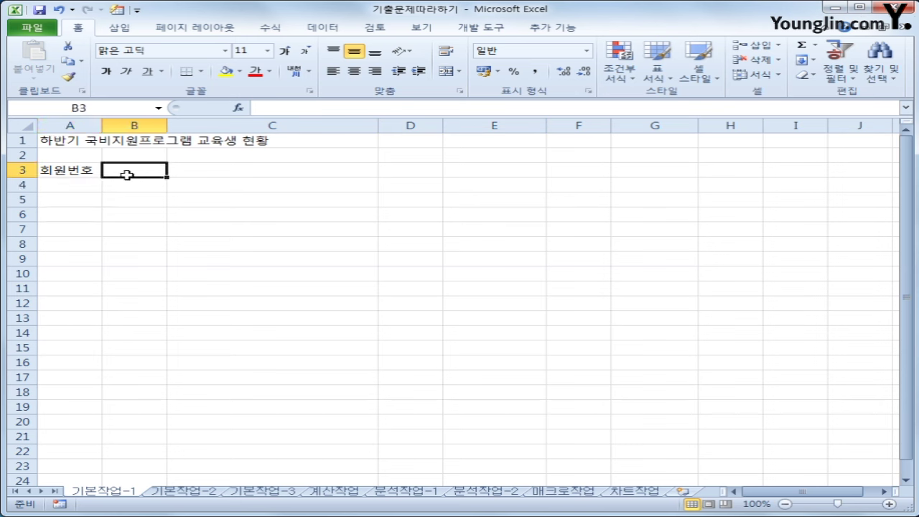
click(649, 159)
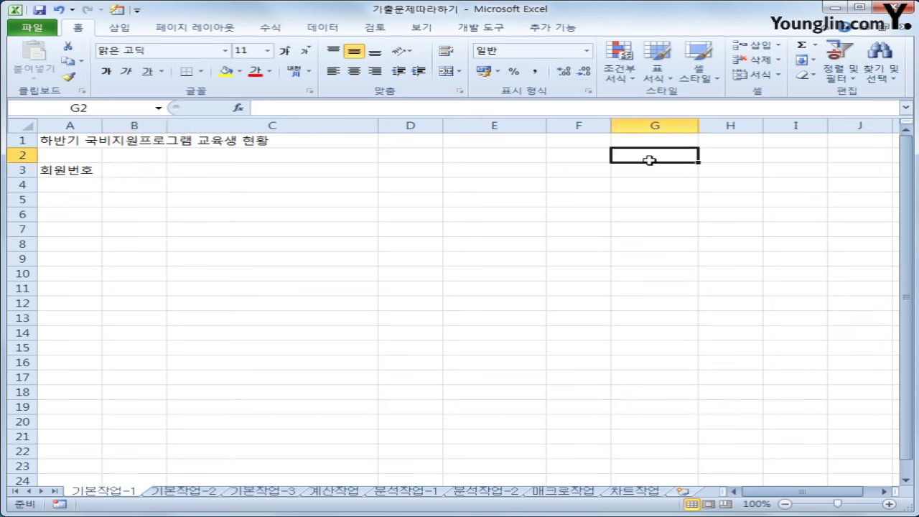
text(2017년)
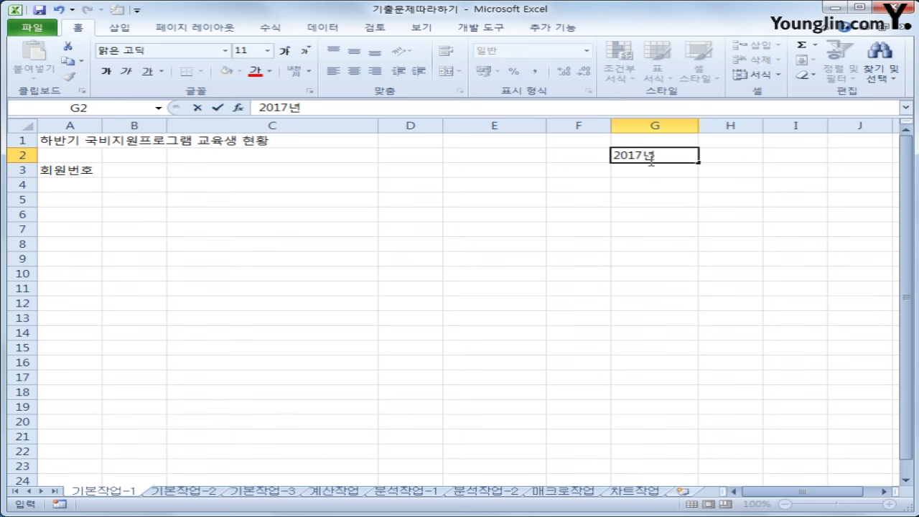
text(12월)
key(Return)
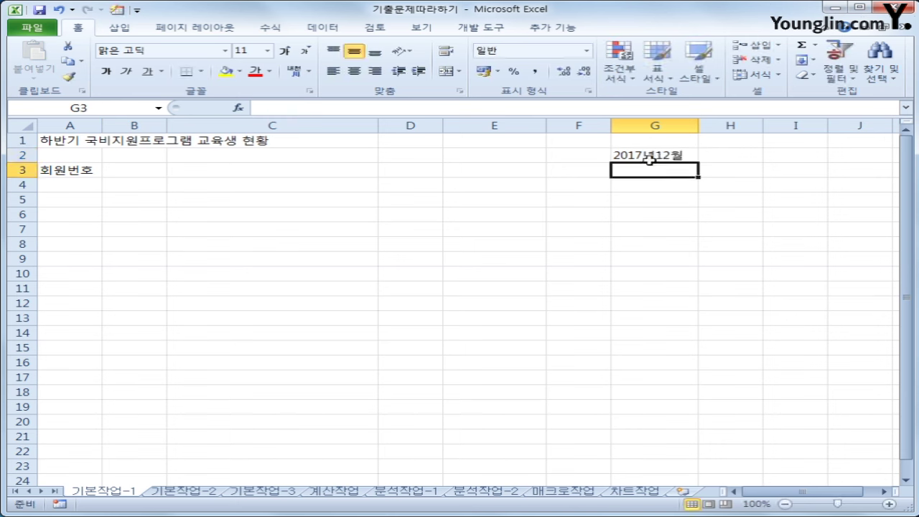
click(651, 156)
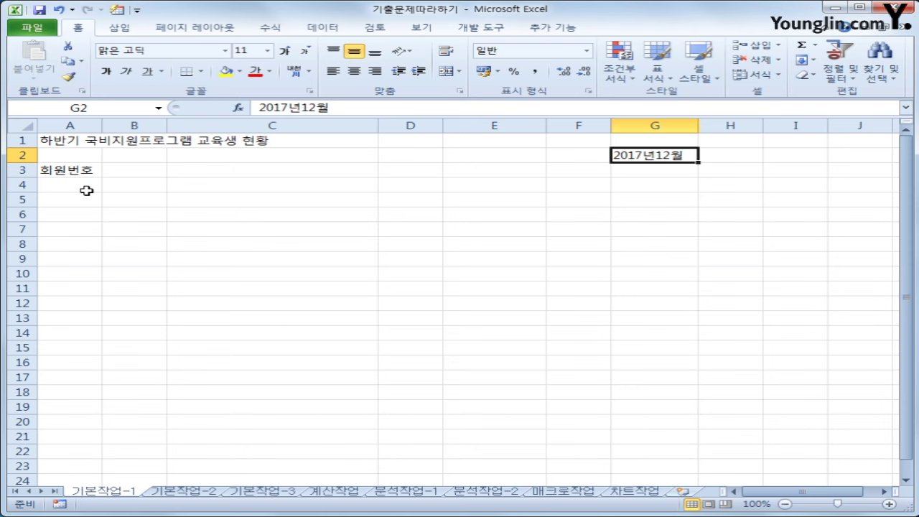
Go to the 기본작업-2 sheet and select the title range A1:F1
click(181, 492)
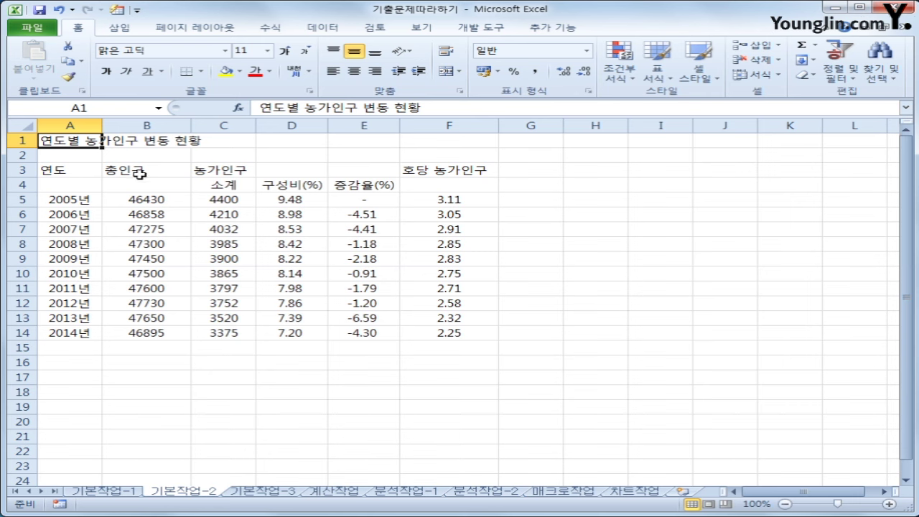
drag(86, 142, 442, 142)
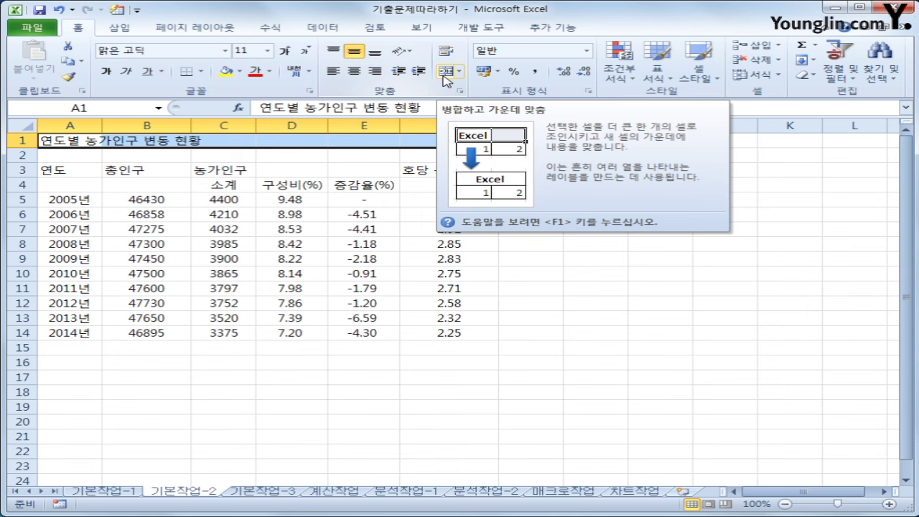
Merge and center A1:F1 and set the title font to 휴먼옛체
click(446, 72)
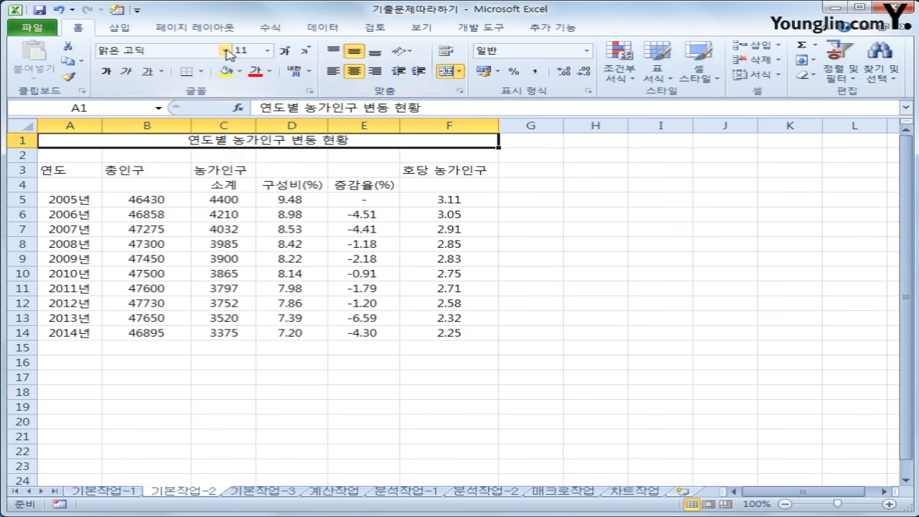
click(227, 51)
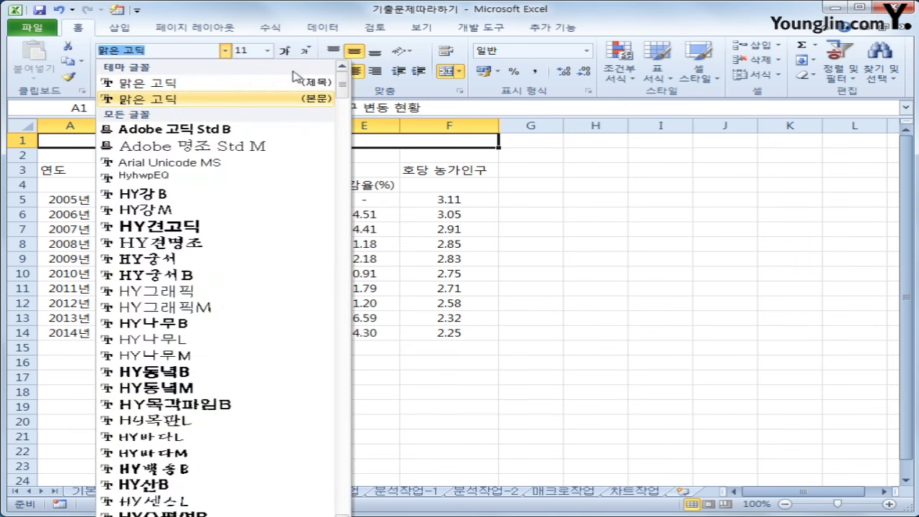
drag(341, 89, 341, 181)
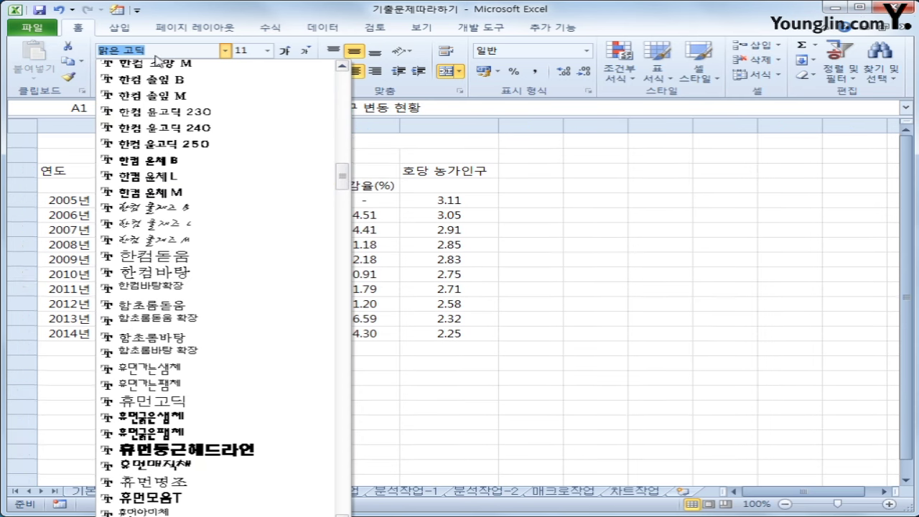
drag(342, 180, 342, 184)
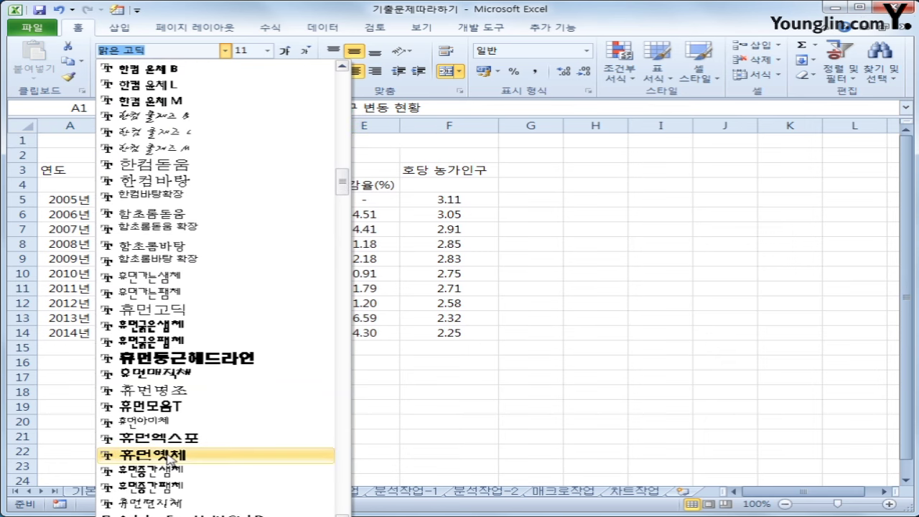
click(171, 456)
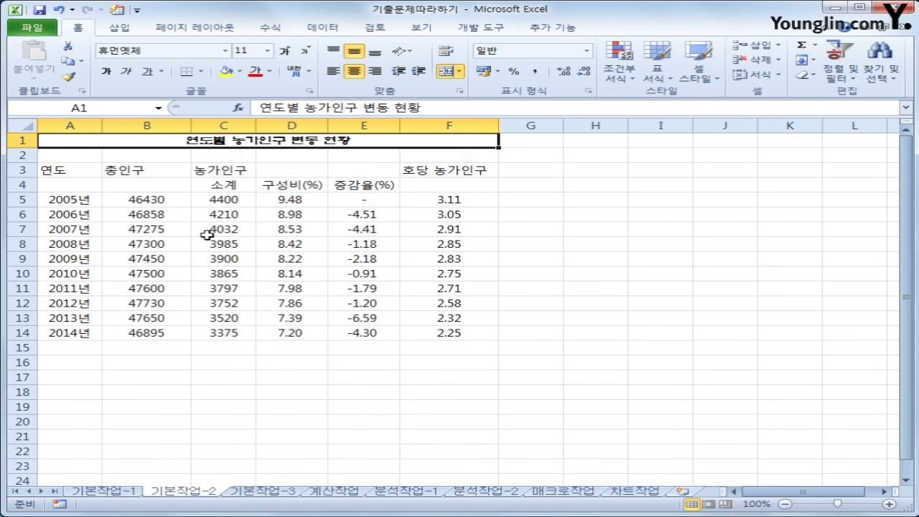
Make the title size 17, bold, with a double underline
click(267, 51)
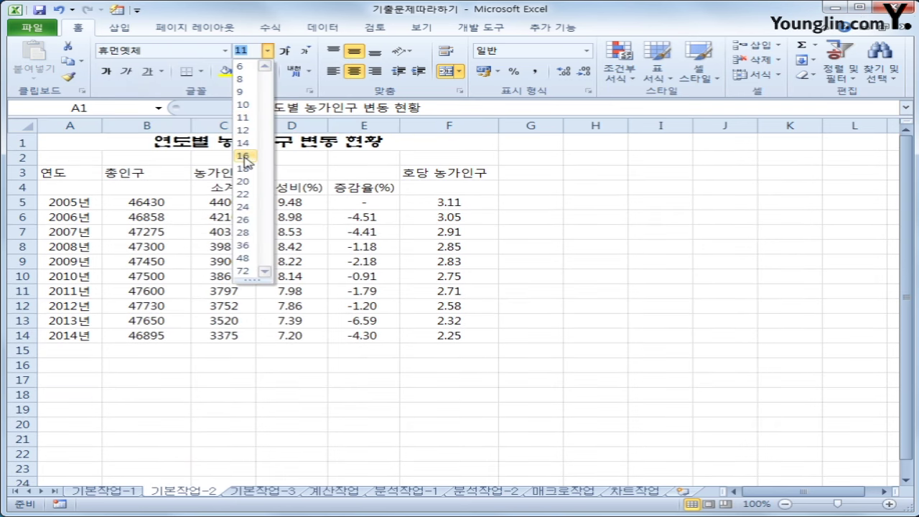
click(243, 156)
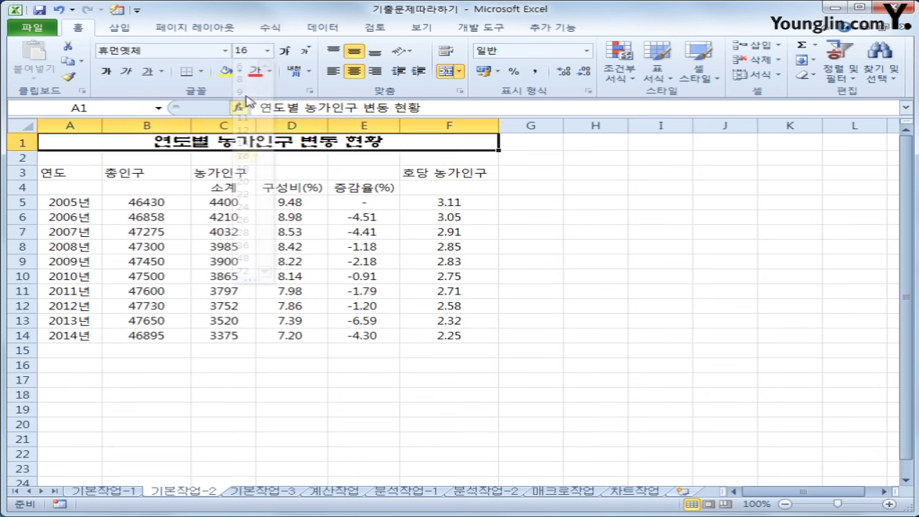
click(242, 50)
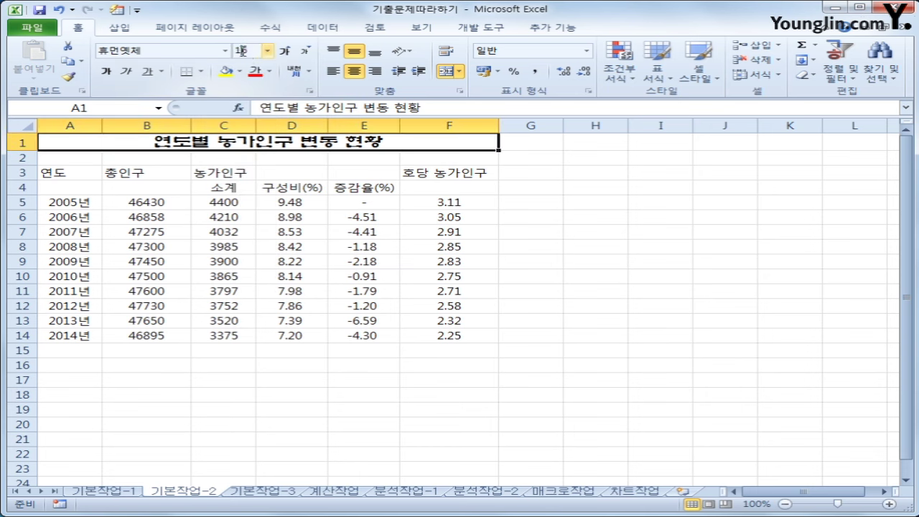
text(18)
key(Return)
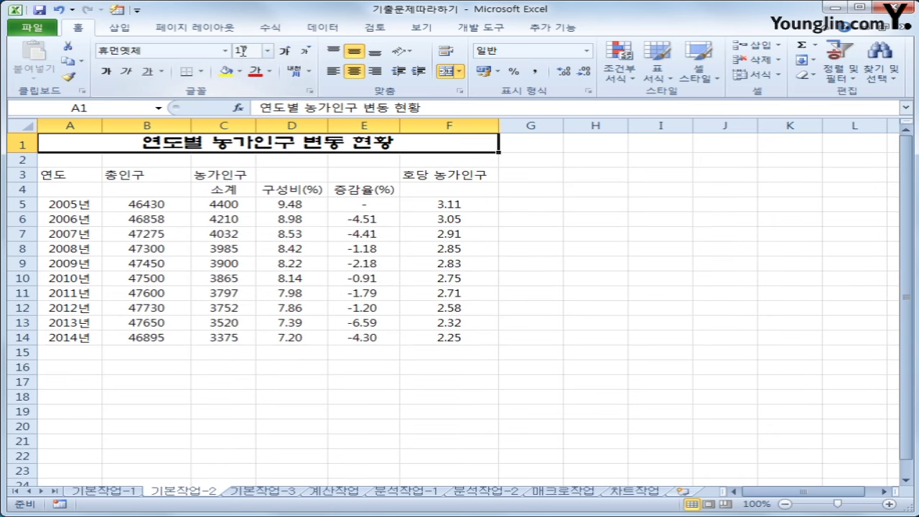
click(111, 73)
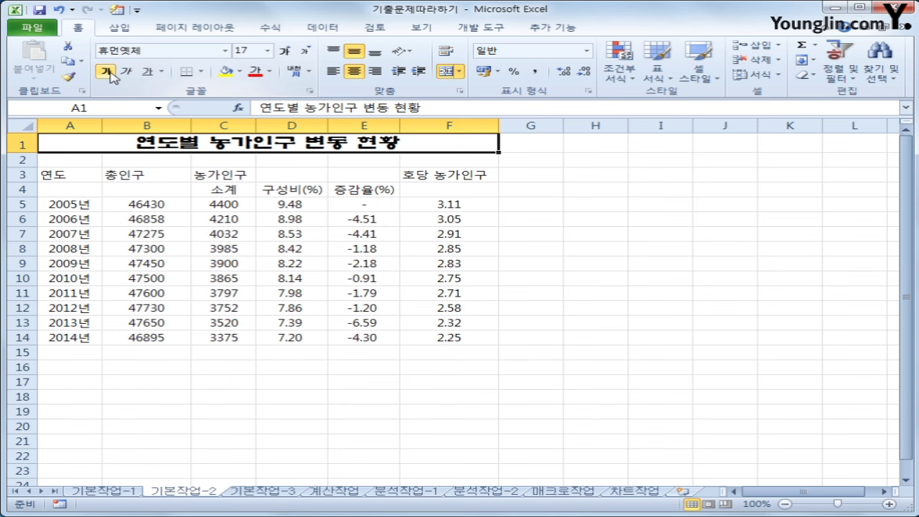
click(163, 74)
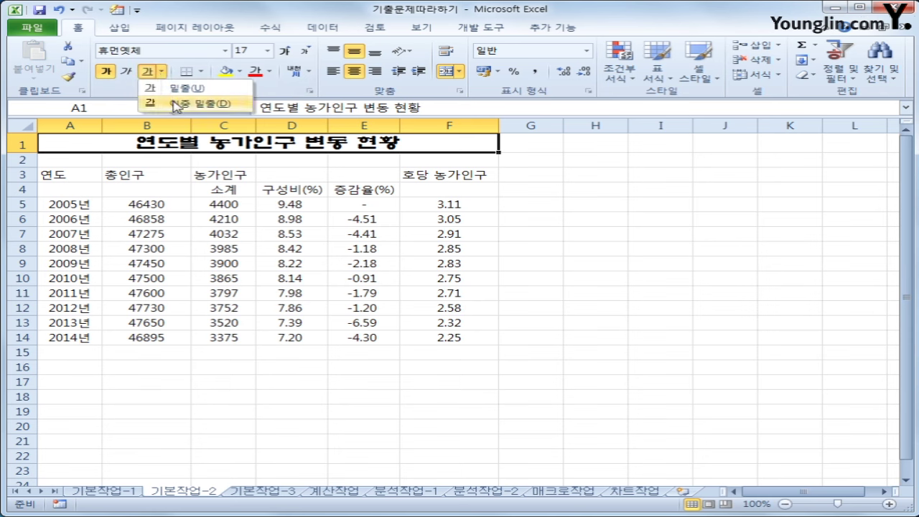
click(176, 105)
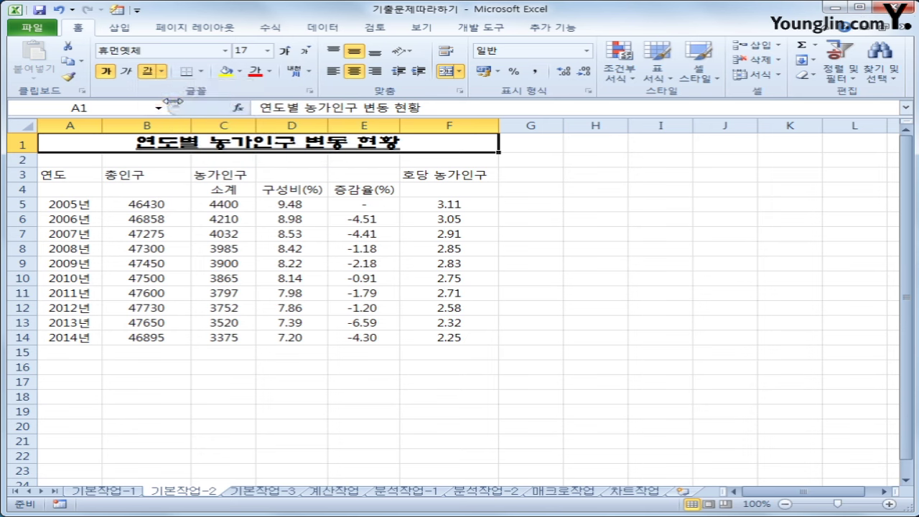
click(582, 318)
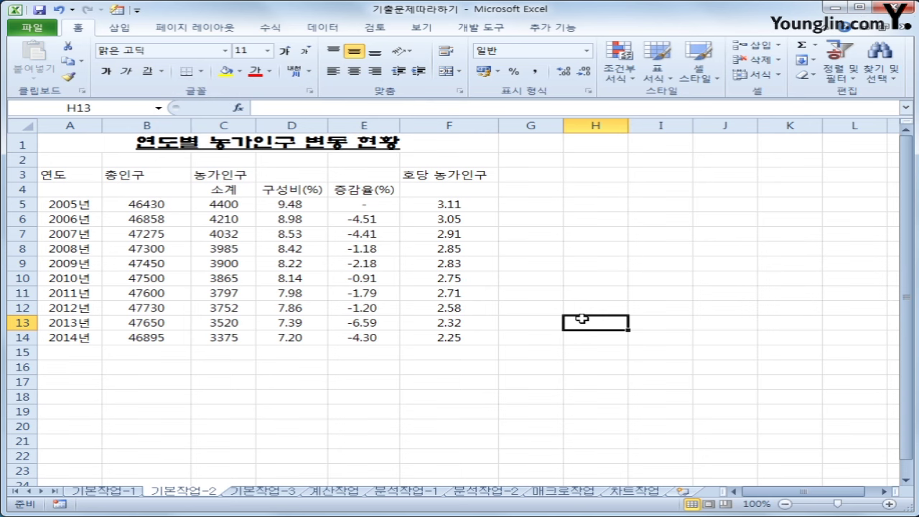
Format headers A3:F3 in 굴림체 with blue text and a yellow fill
drag(62, 177, 418, 170)
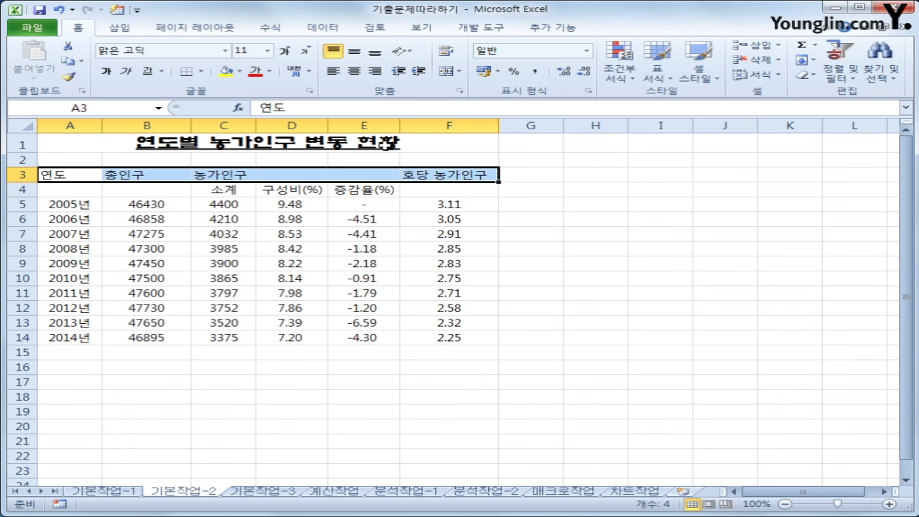
click(226, 51)
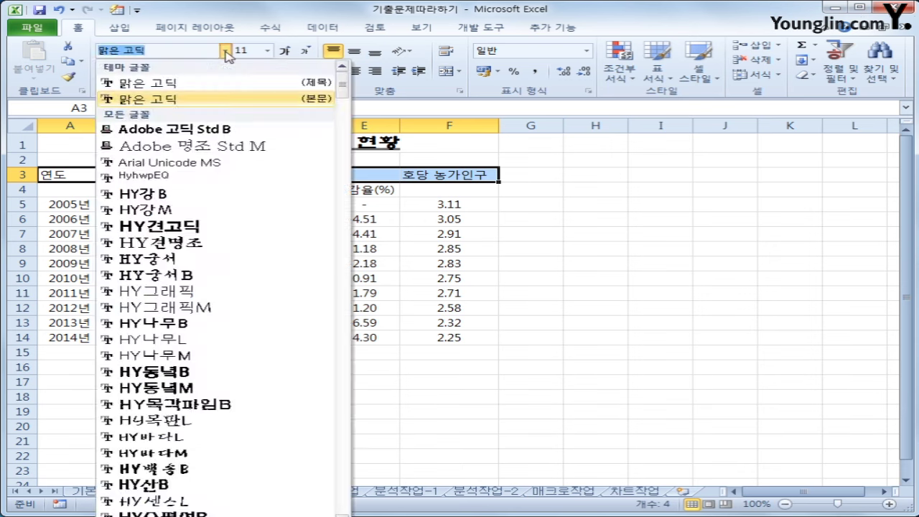
drag(343, 80, 343, 120)
click(217, 281)
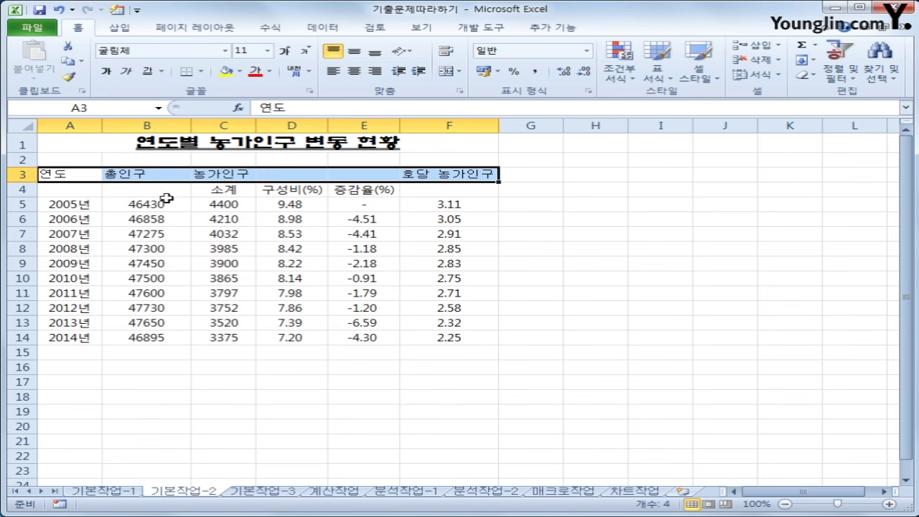
click(270, 72)
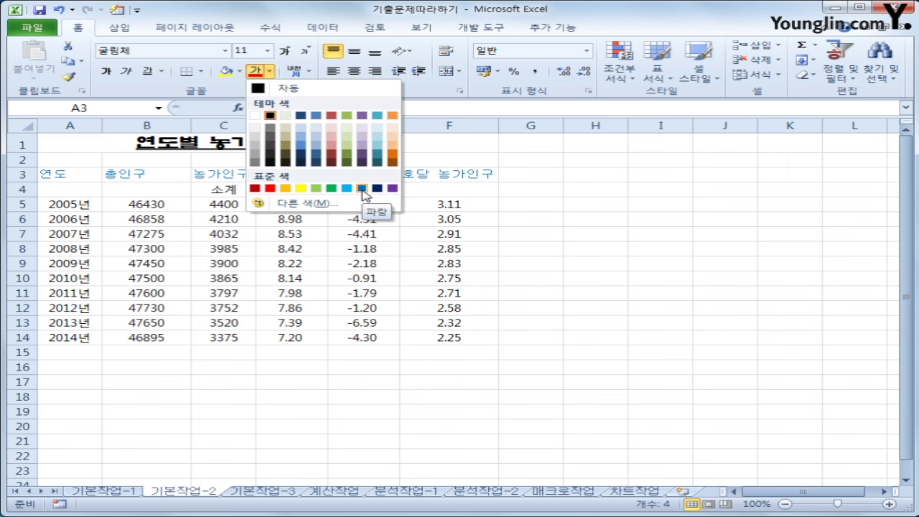
click(362, 188)
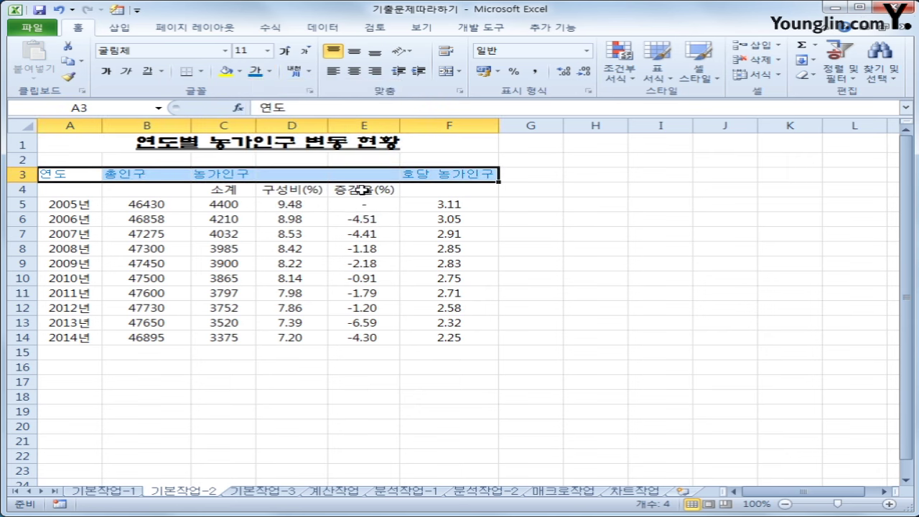
click(241, 72)
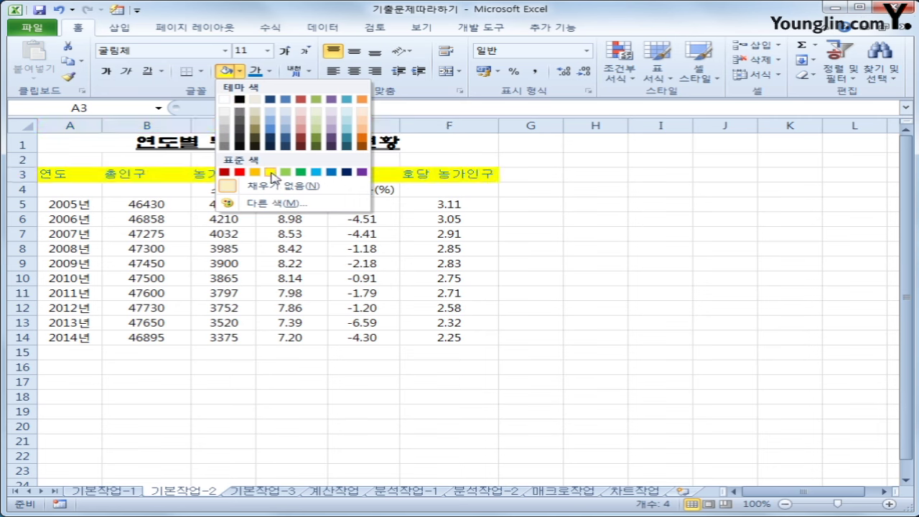
click(271, 174)
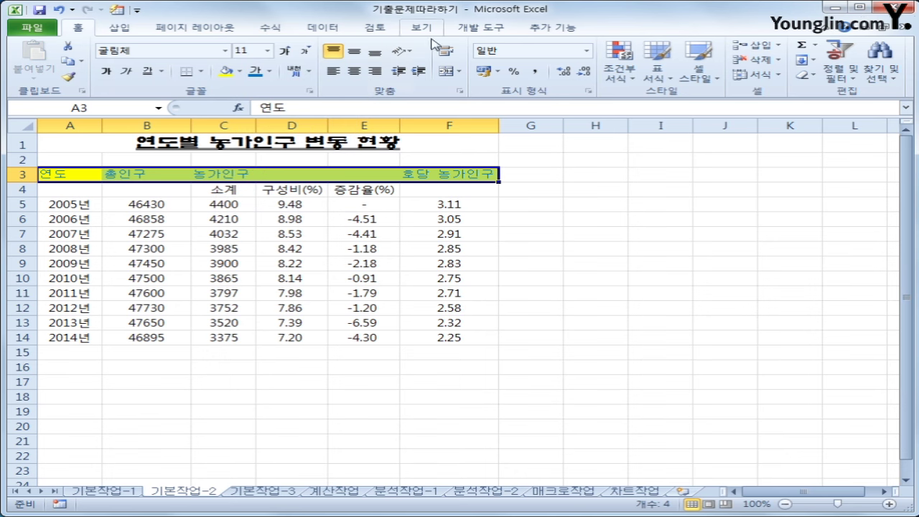
Center the header text, then select A3:A4, B3:B4, C3:E3 and F3:F4 together
click(354, 71)
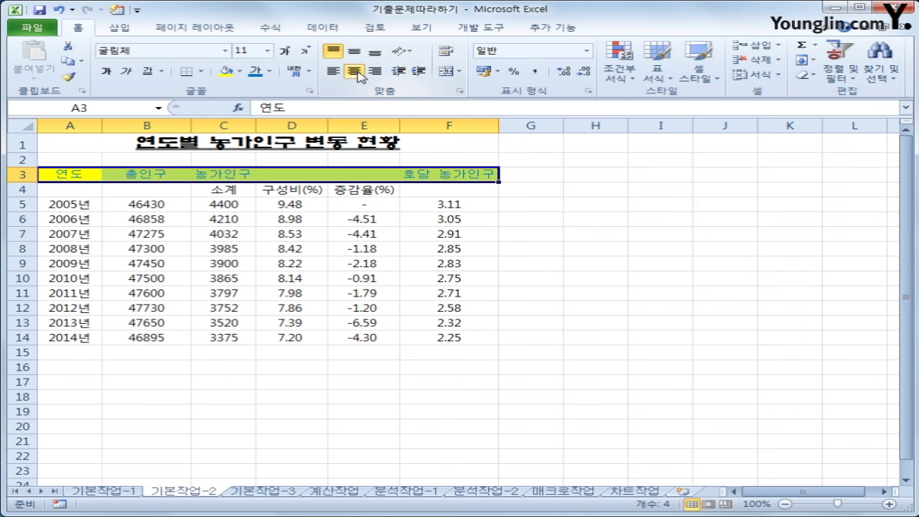
drag(59, 174, 56, 189)
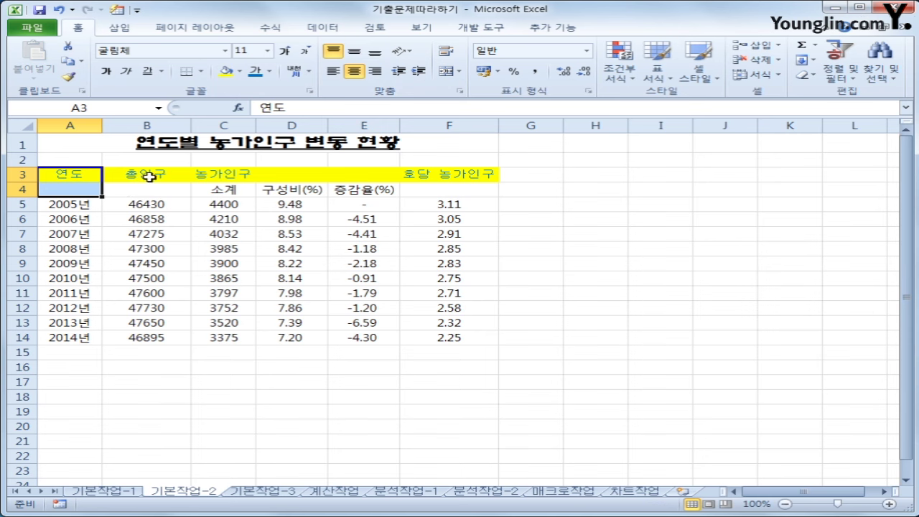
drag(149, 177, 150, 189)
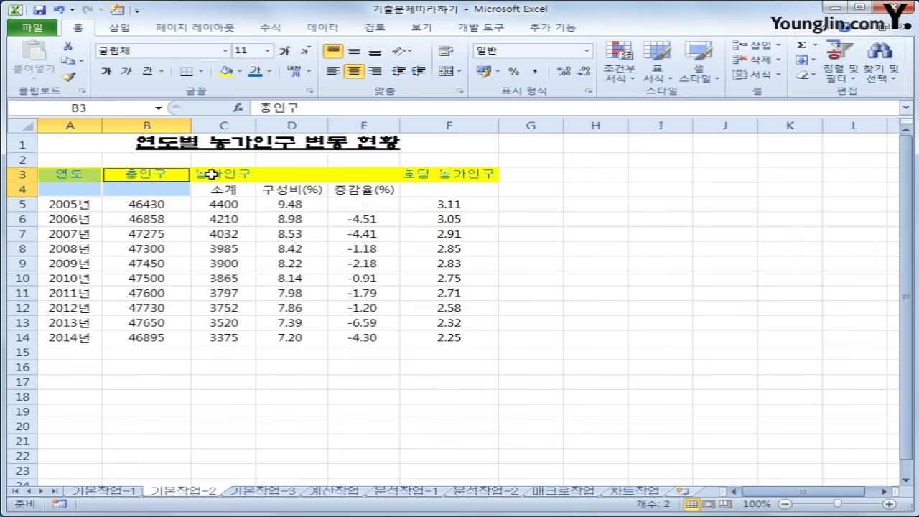
drag(211, 175, 351, 174)
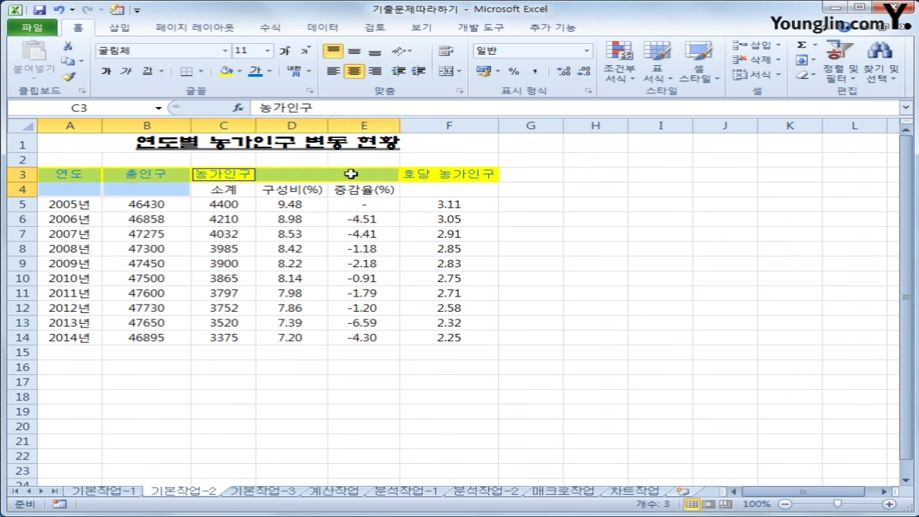
drag(464, 177, 460, 188)
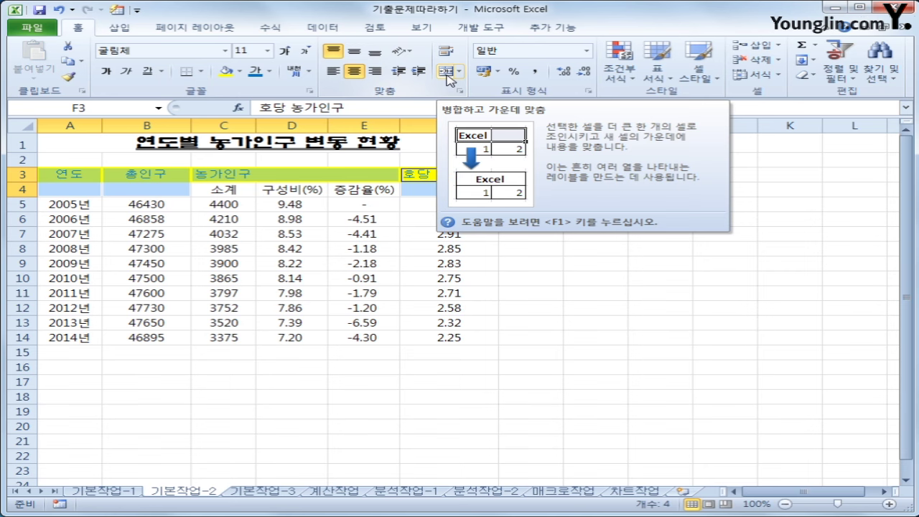
Merge and center the four header blocks and middle-align them vertically
click(446, 72)
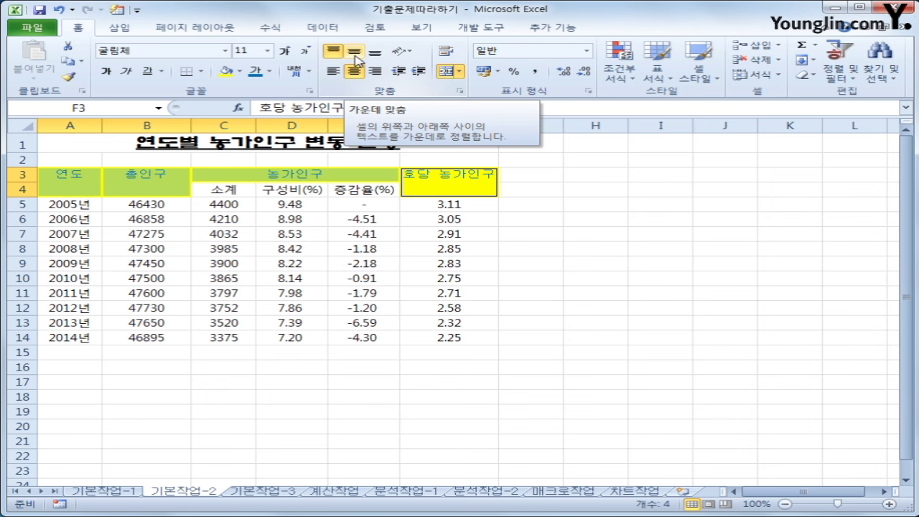
click(355, 56)
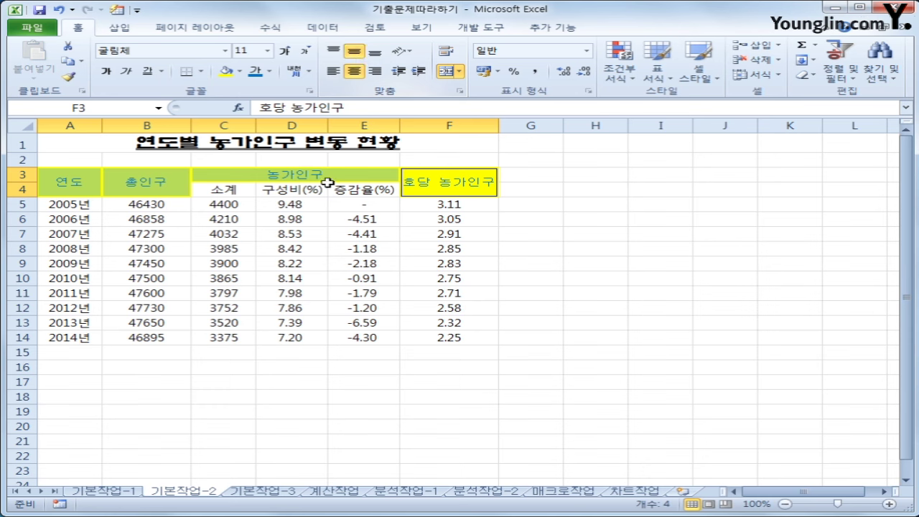
click(187, 370)
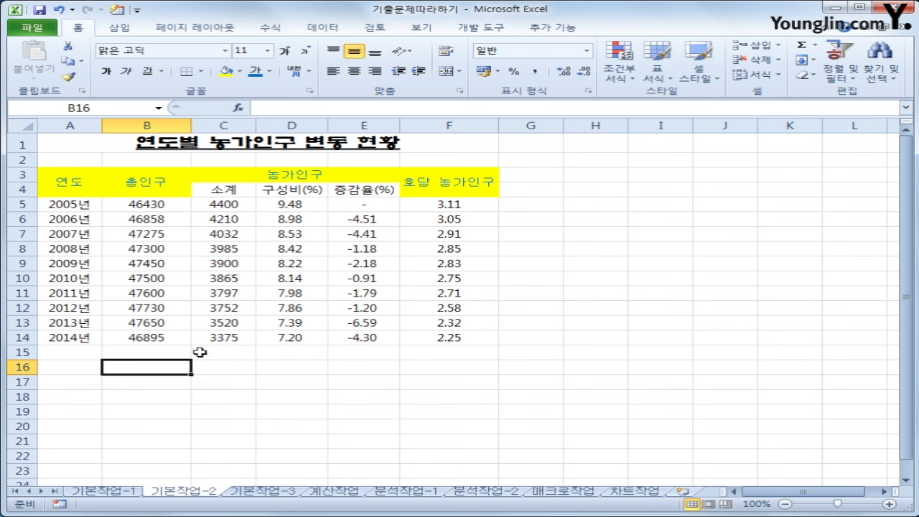
click(366, 207)
drag(367, 207, 362, 334)
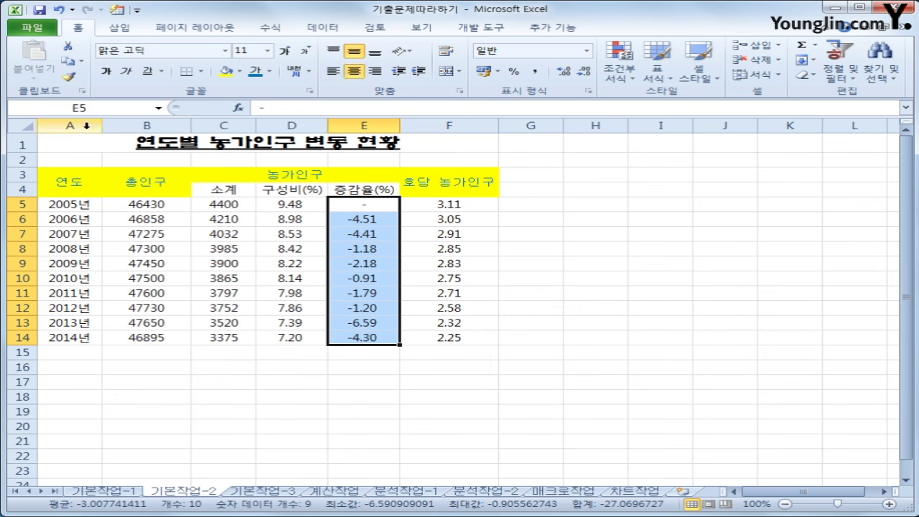
click(126, 107)
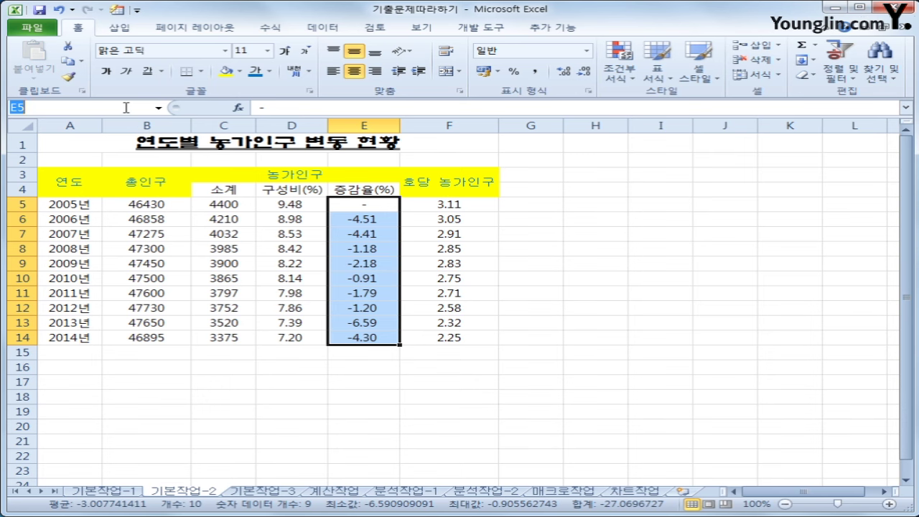
text(증감율)
key(Return)
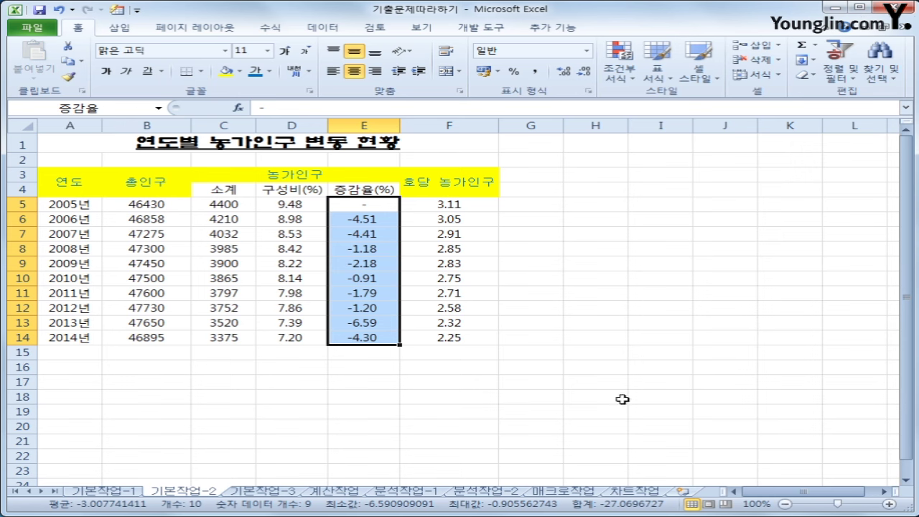
click(622, 400)
click(571, 417)
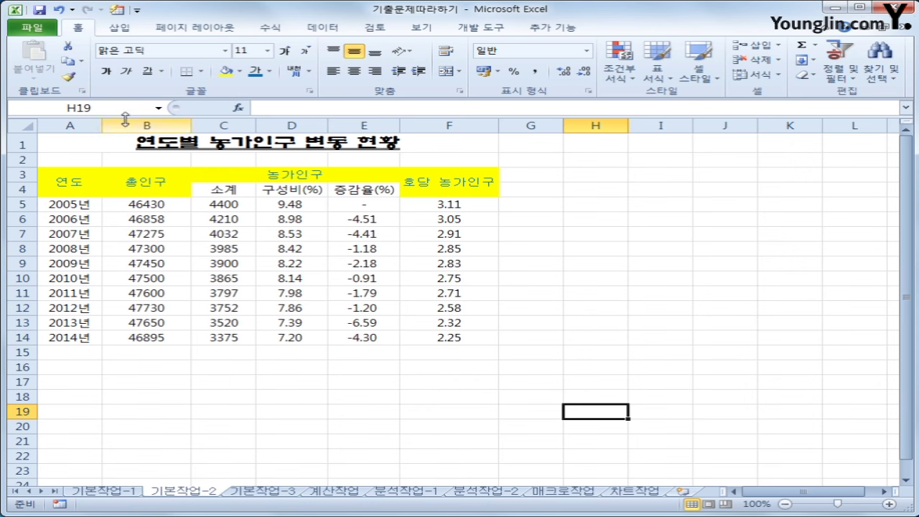
click(157, 109)
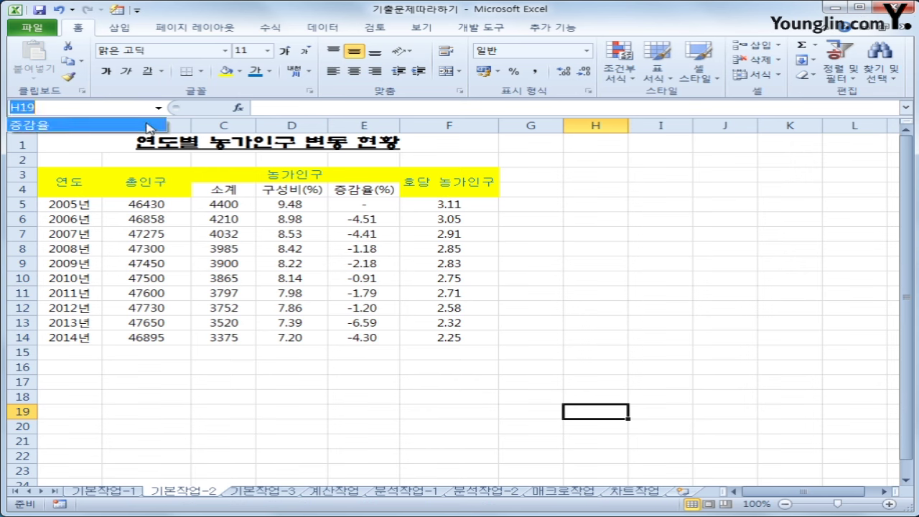
click(148, 126)
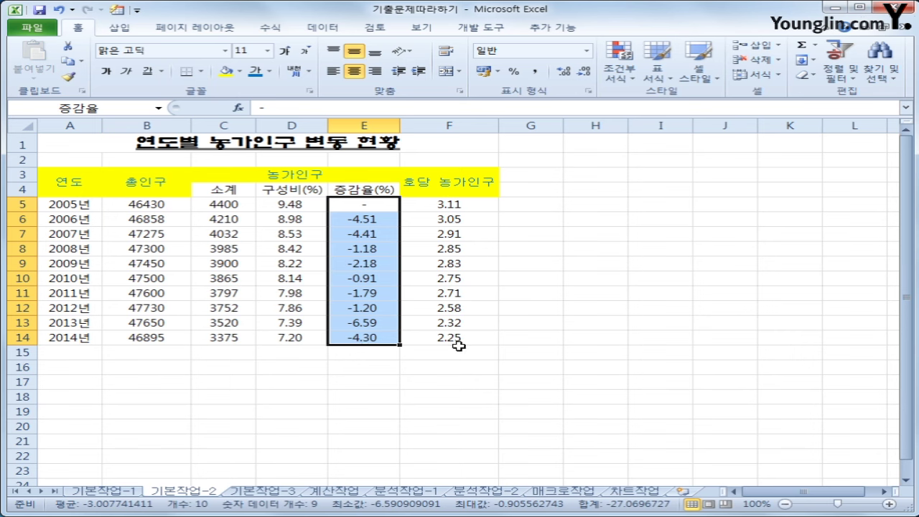
click(617, 335)
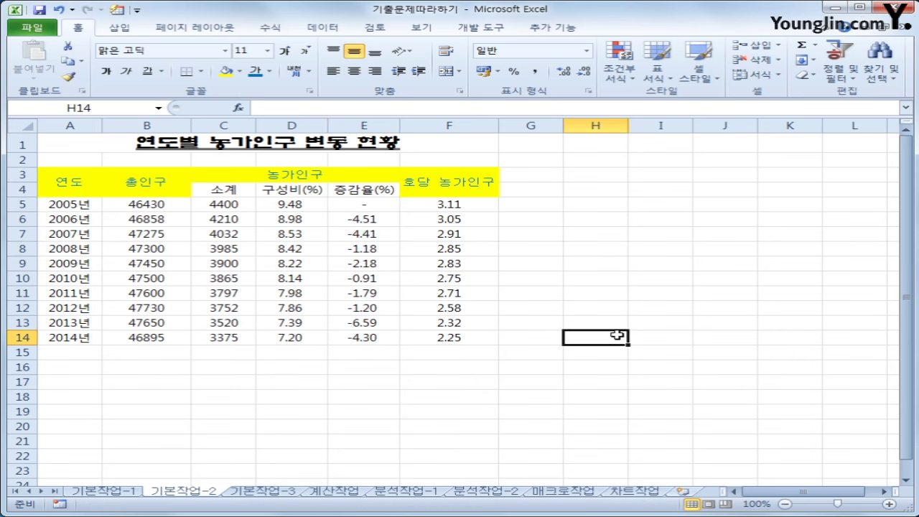
drag(376, 207, 371, 343)
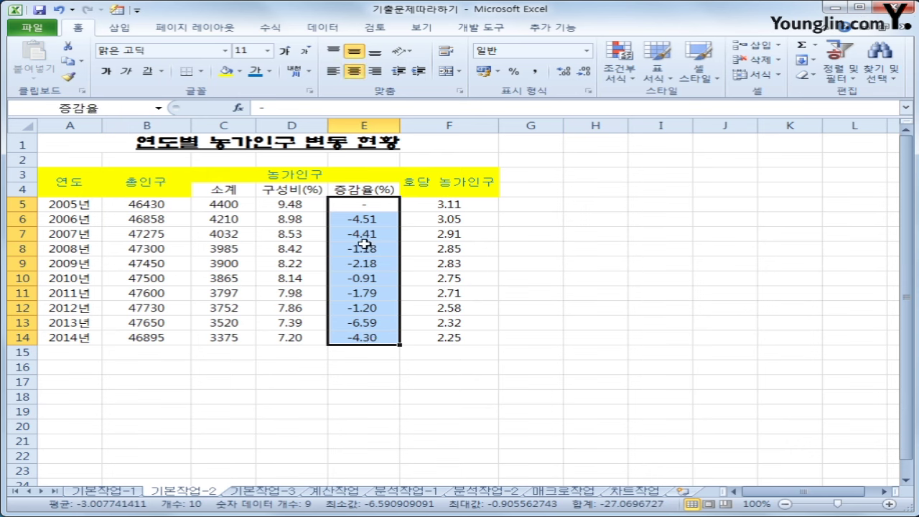
click(564, 279)
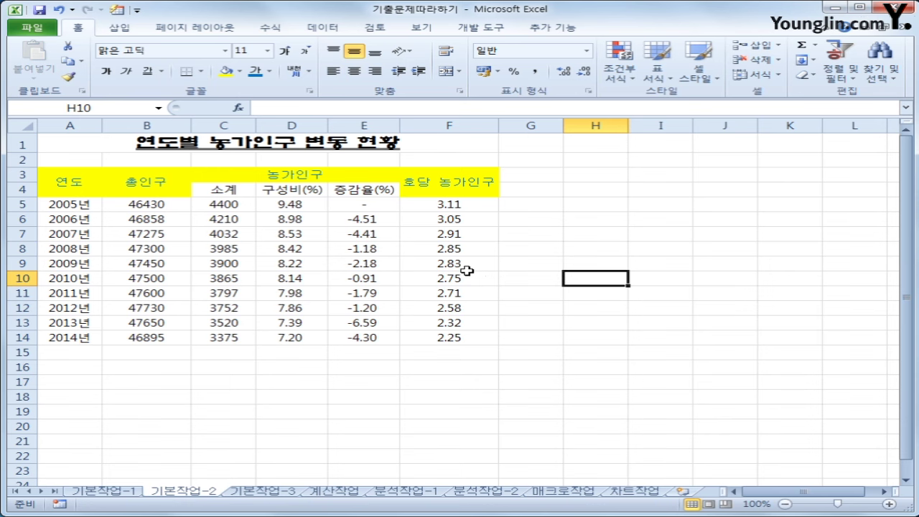
click(272, 28)
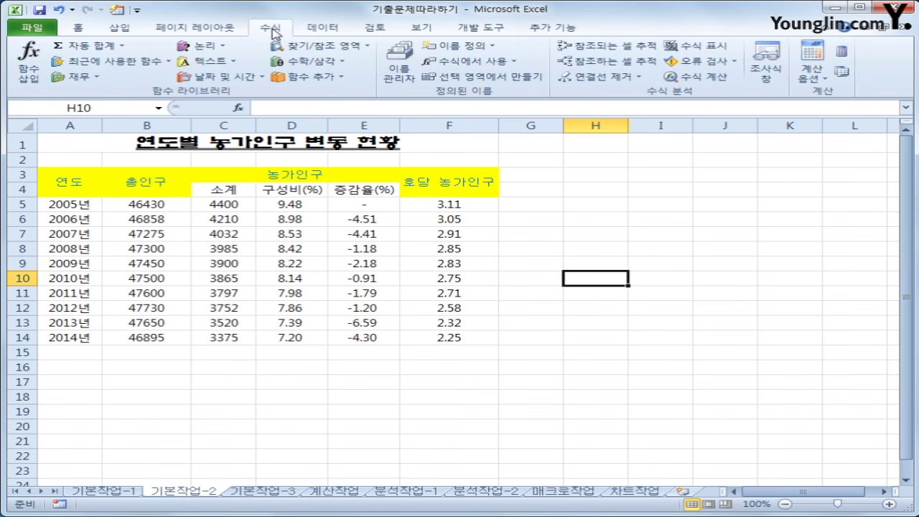
click(408, 82)
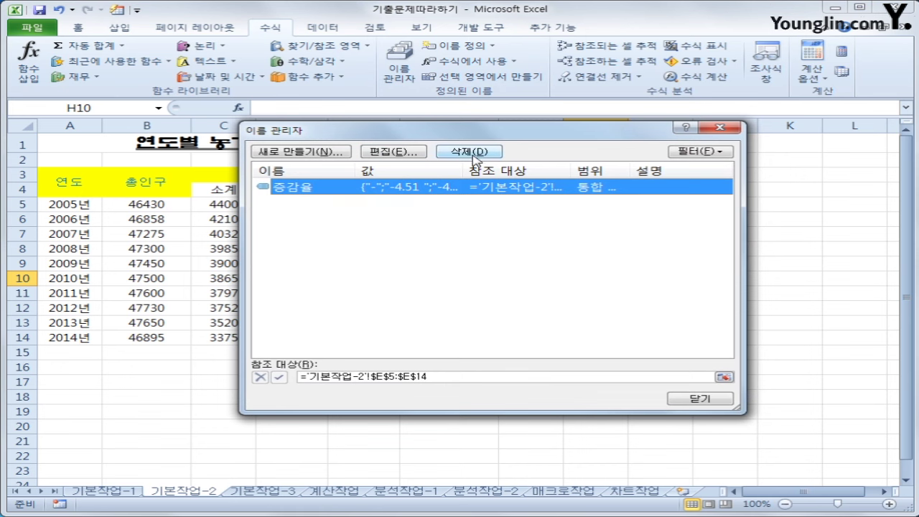
click(691, 400)
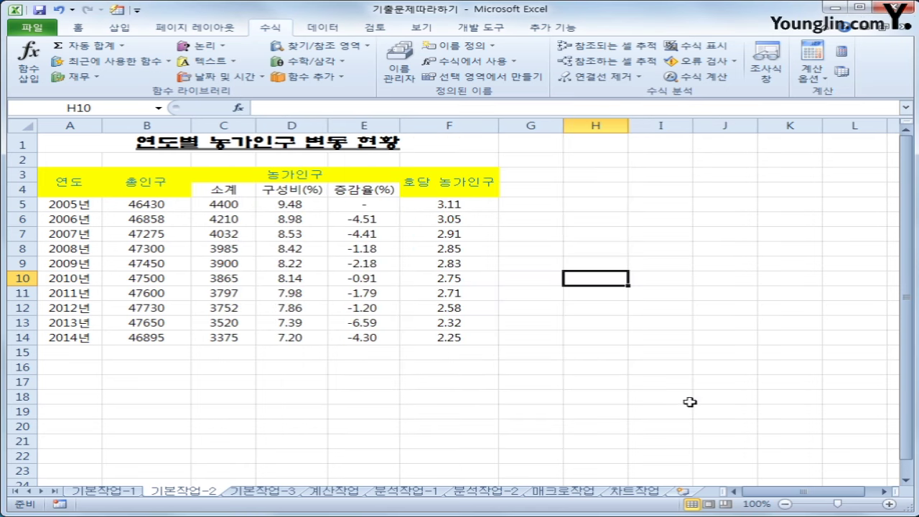
click(589, 327)
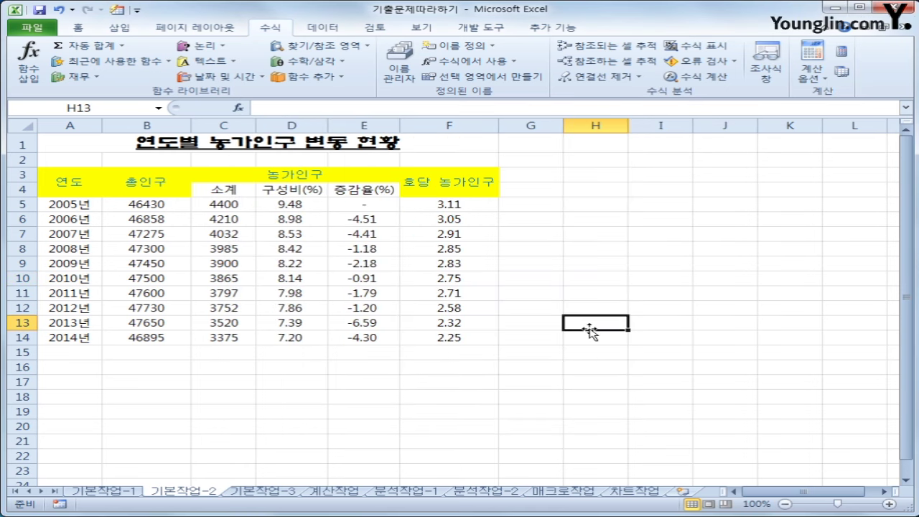
click(408, 66)
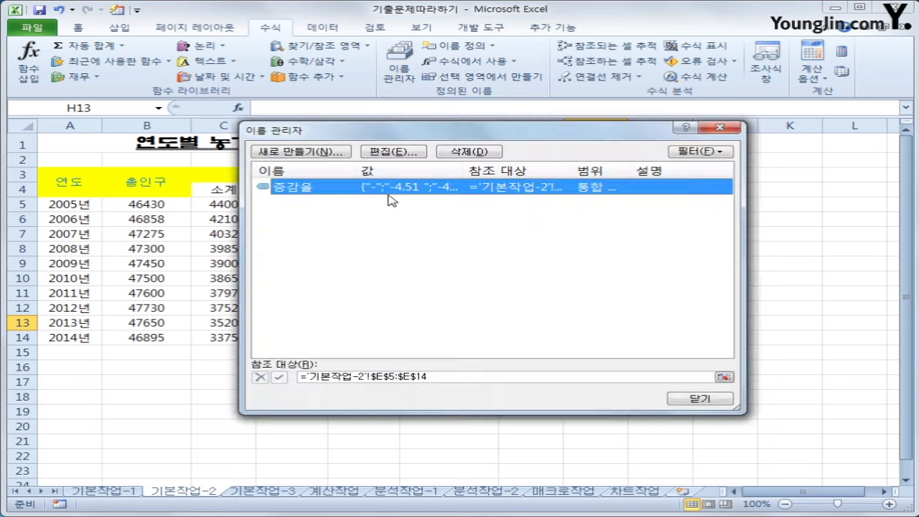
click(697, 400)
click(688, 399)
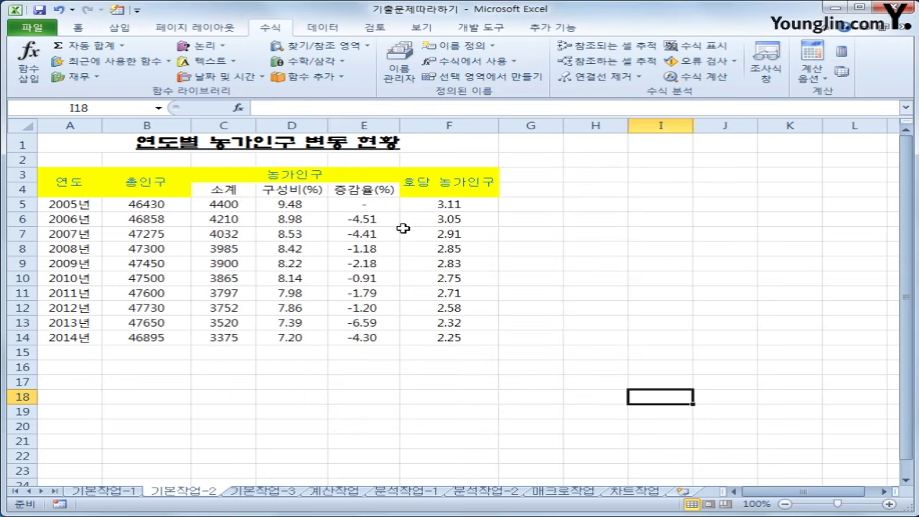
drag(381, 207, 380, 337)
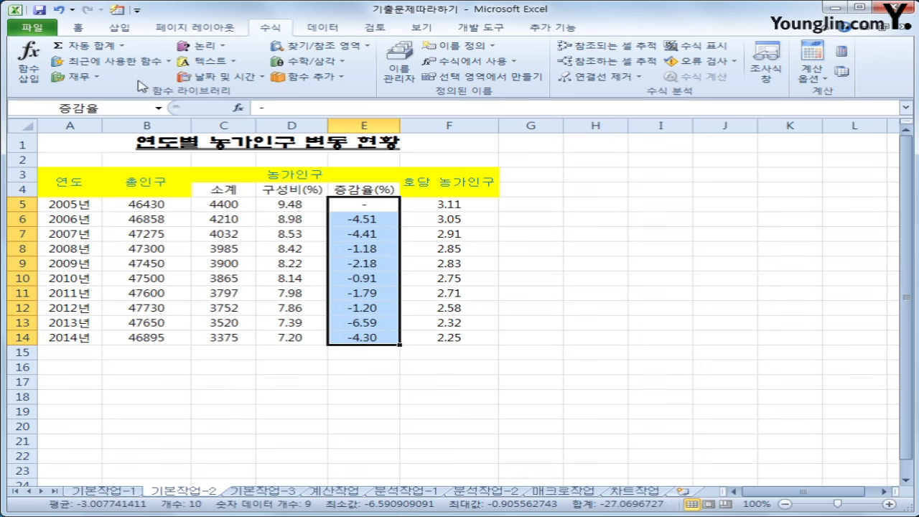
Return to the Home ribbon and select the 총인구 values B5:B14
click(79, 28)
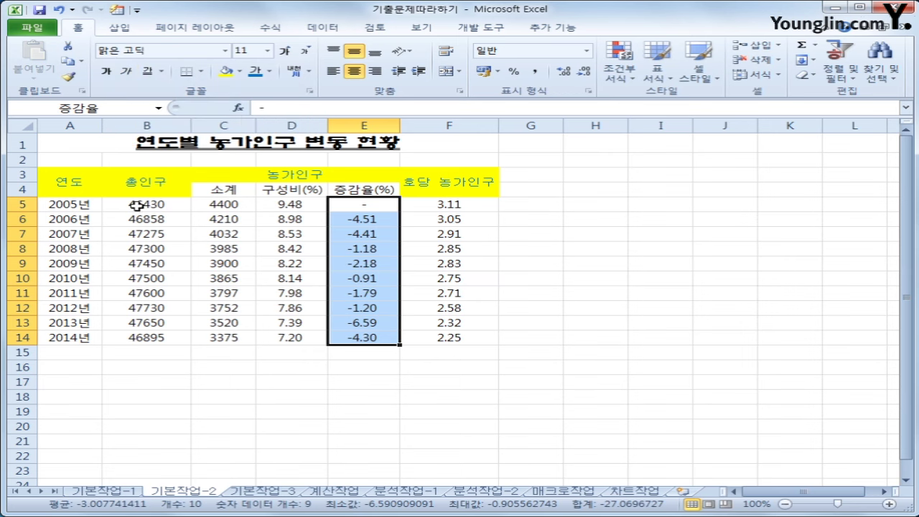
drag(133, 206, 143, 337)
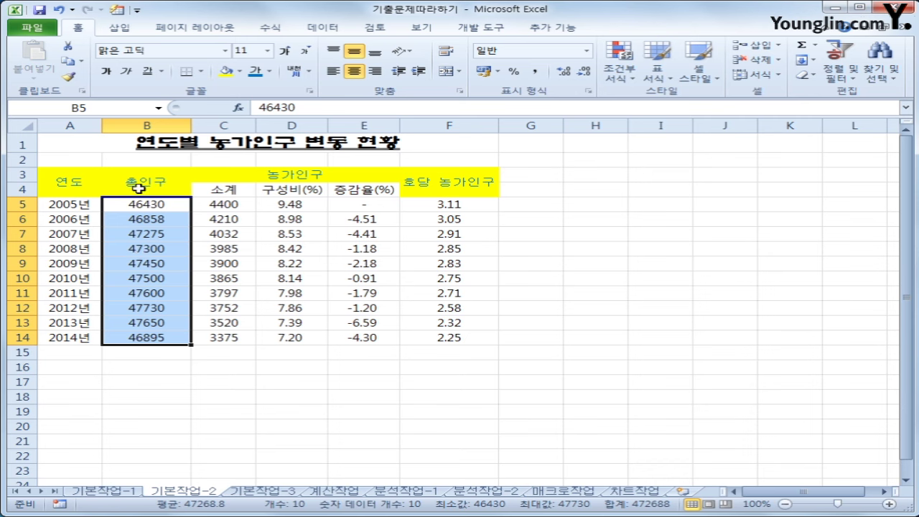
Apply the custom number format #,##0"천명" to B5:B14, e.g. 46,430천명
right_click(150, 226)
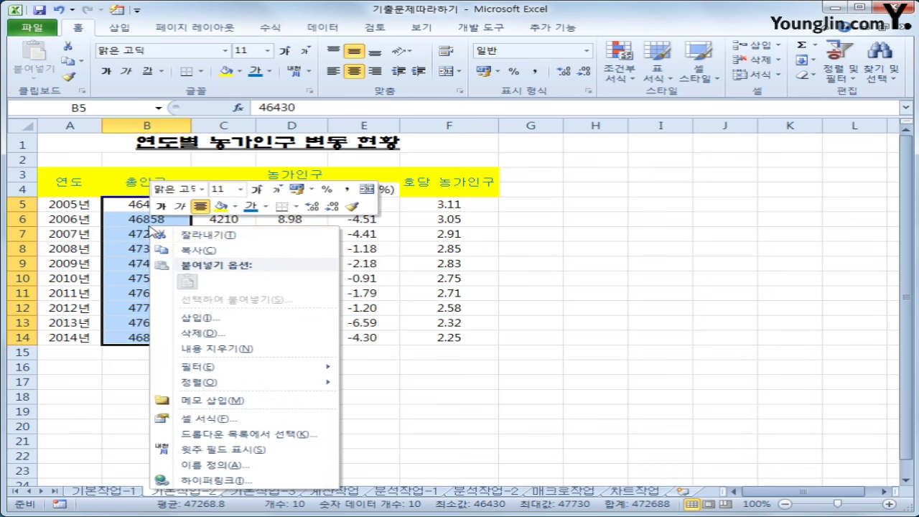
click(267, 423)
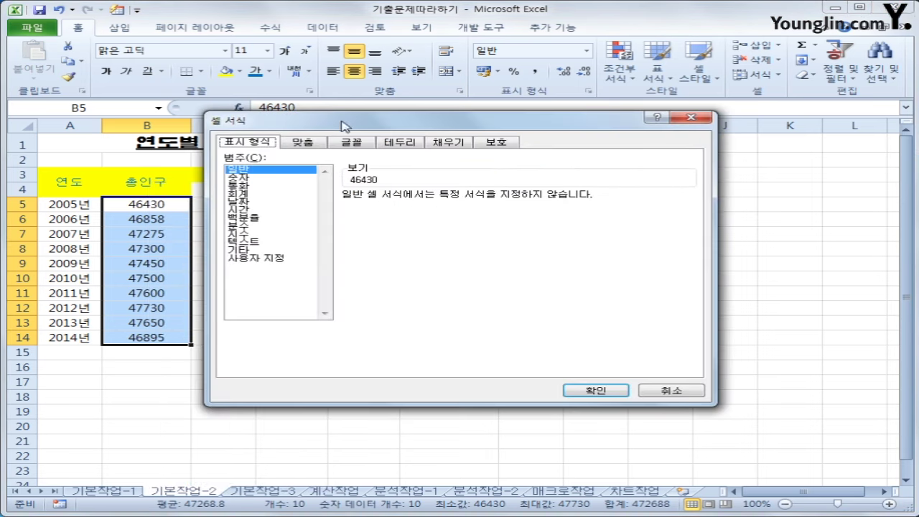
drag(346, 123, 354, 150)
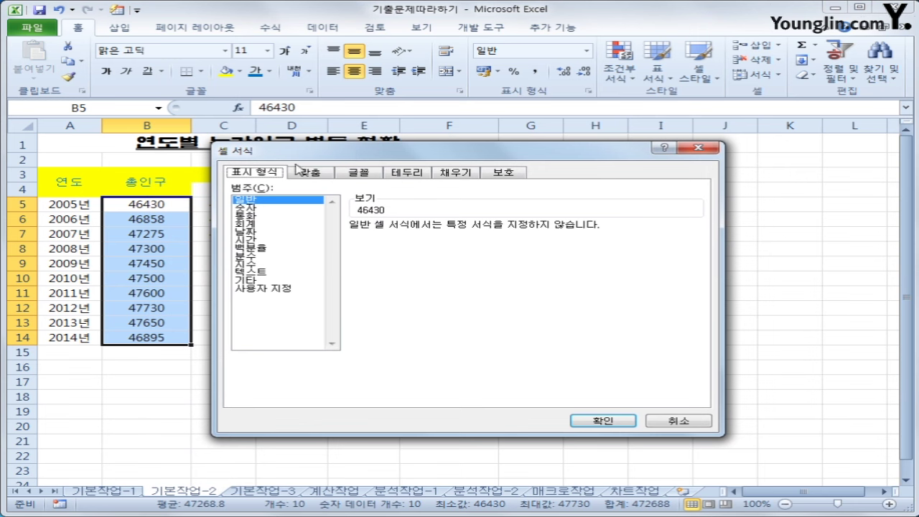
click(258, 289)
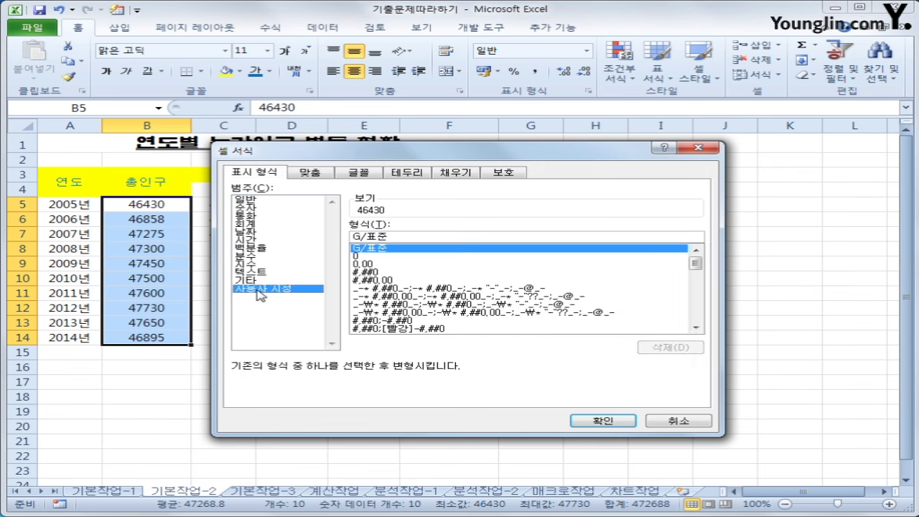
drag(392, 239, 309, 229)
text(#)
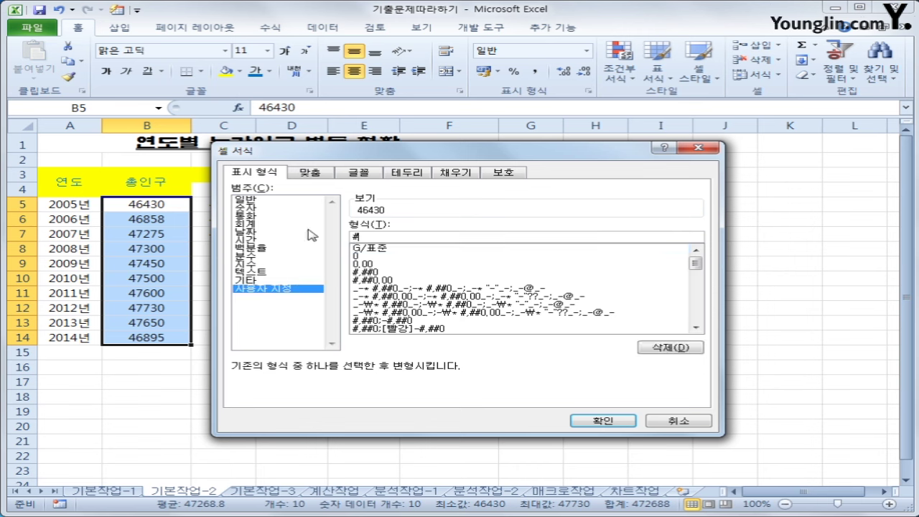
text(,##0)
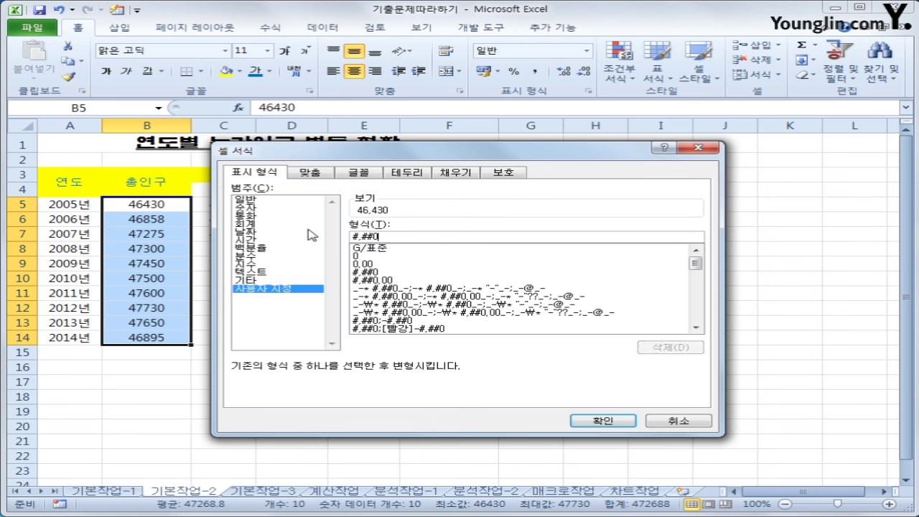
key(BackSpace)
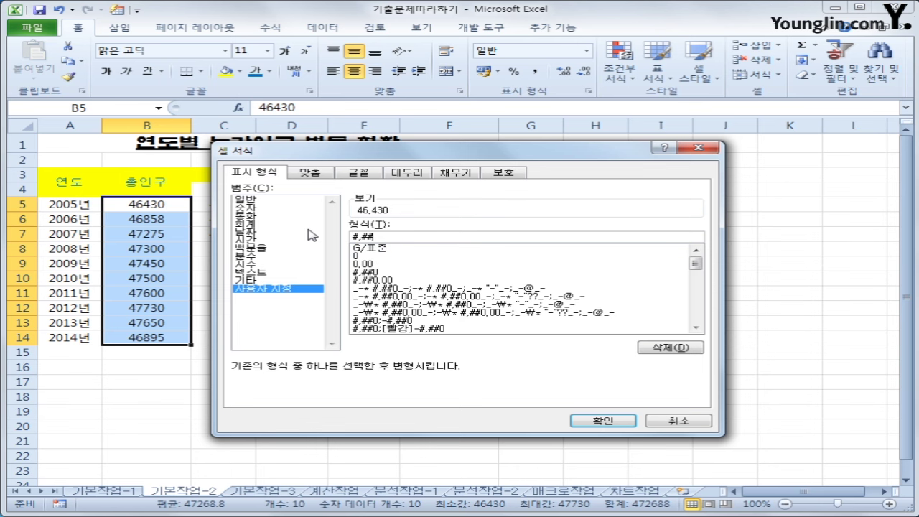
text(#)
key(BackSpace)
text(0)
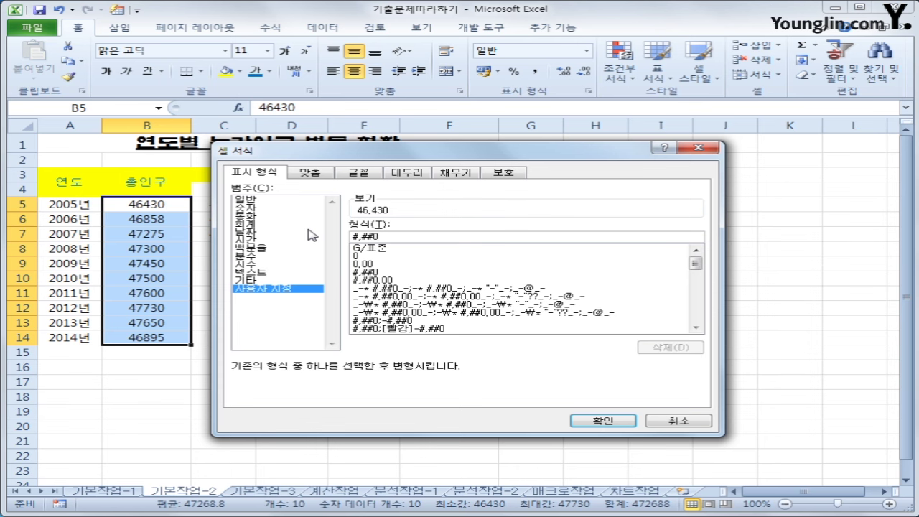
text("천명")
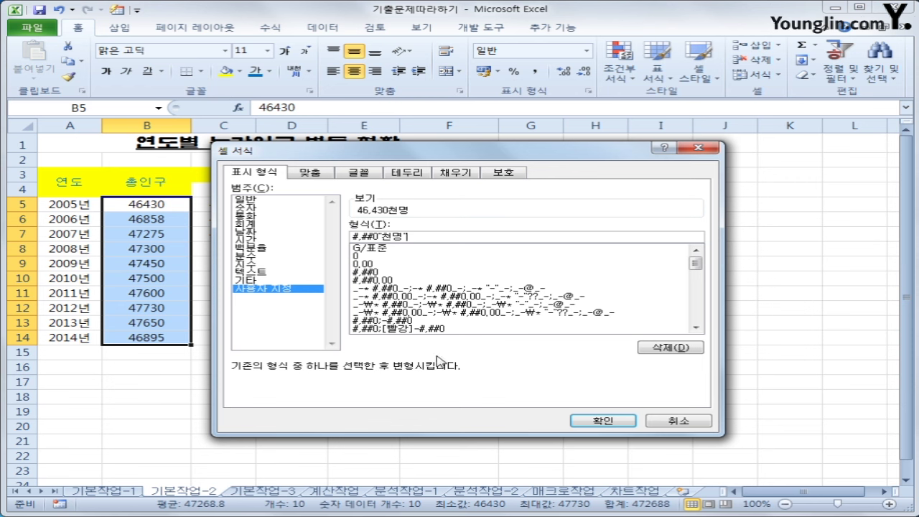
click(601, 421)
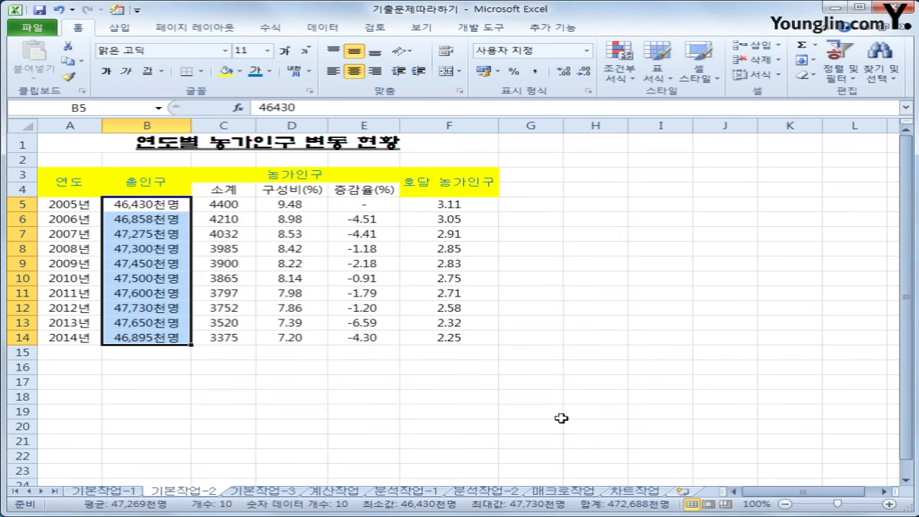
click(560, 416)
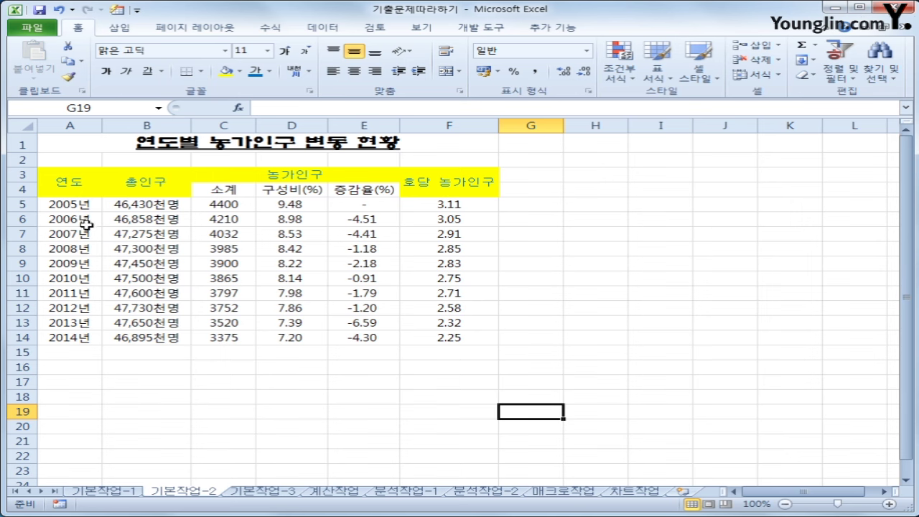
drag(70, 180, 436, 343)
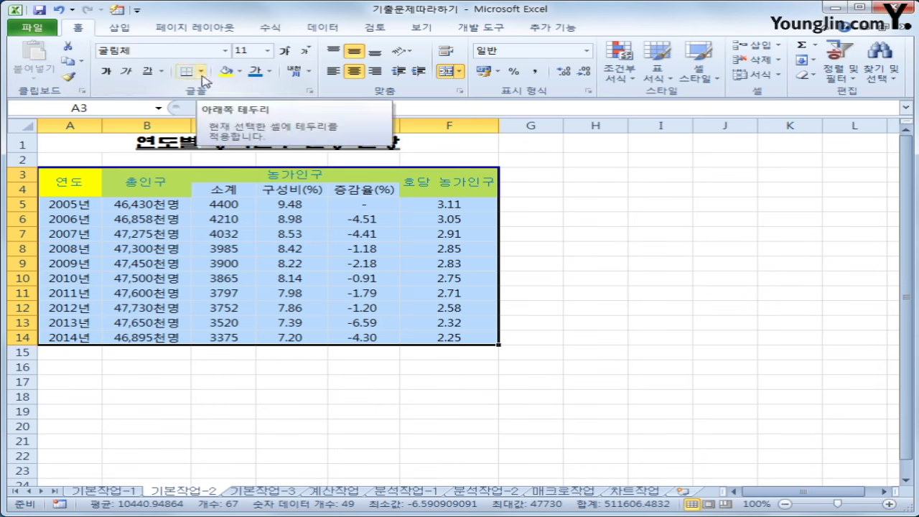
click(202, 72)
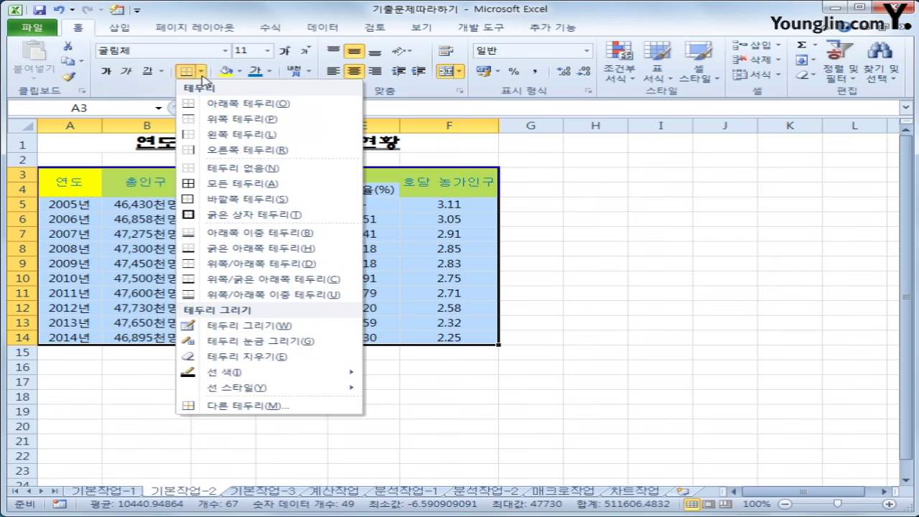
click(234, 185)
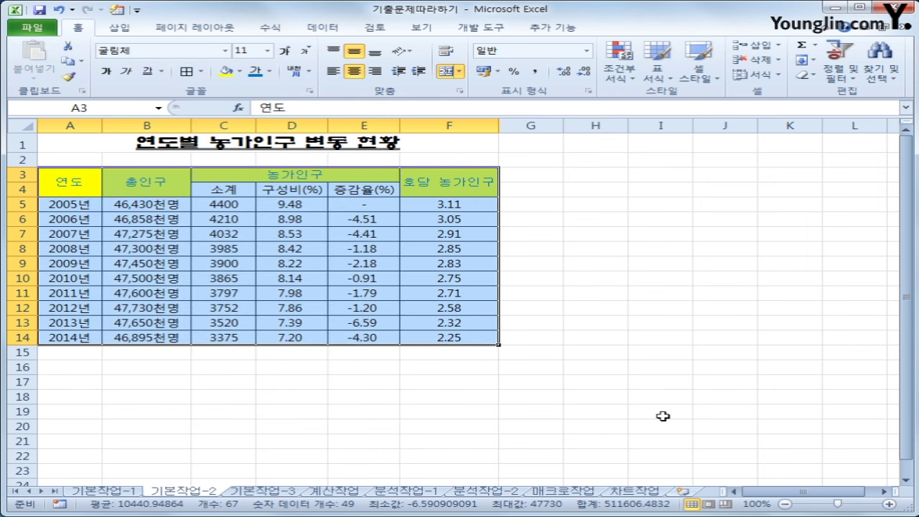
click(663, 416)
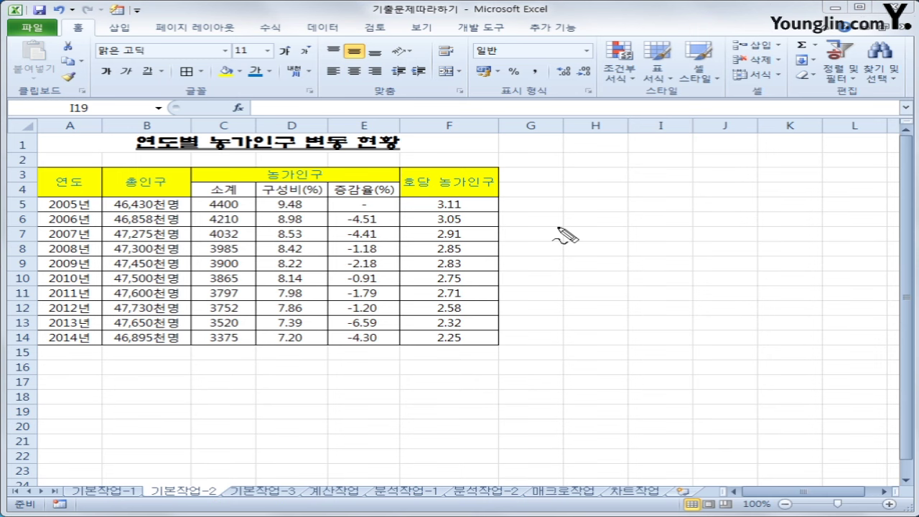
mouse_move(558, 229)
mouse_down()
mouse_move(574, 277)
mouse_move(561, 308)
mouse_up()
drag(557, 252, 579, 251)
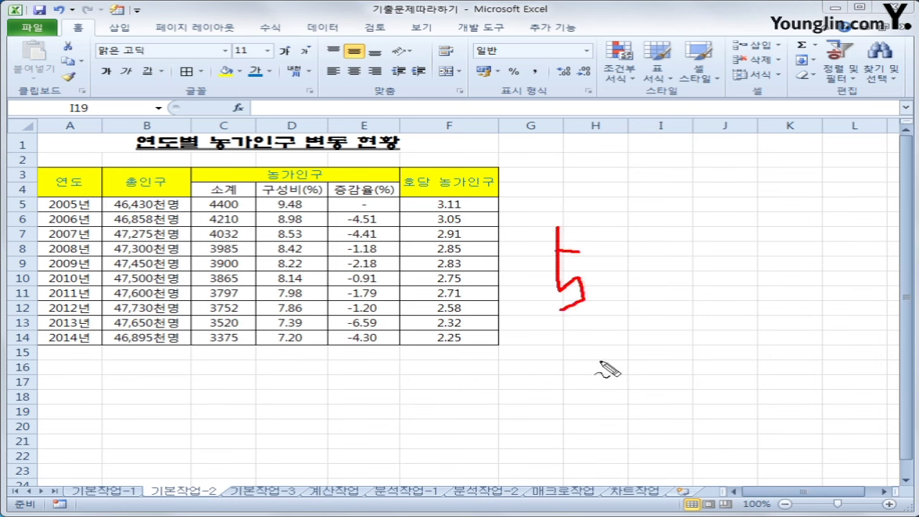
mouse_move(643, 270)
mouse_down()
mouse_move(621, 286)
mouse_move(688, 282)
mouse_up()
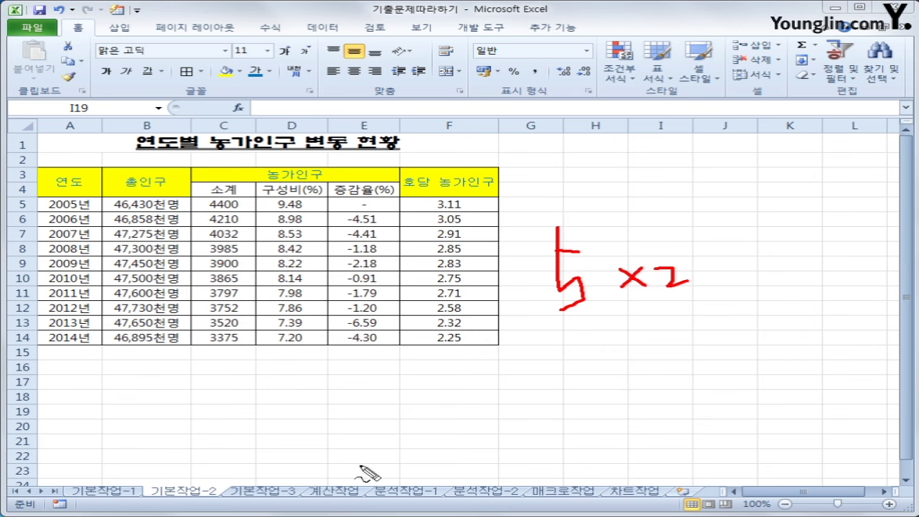
key(Escape)
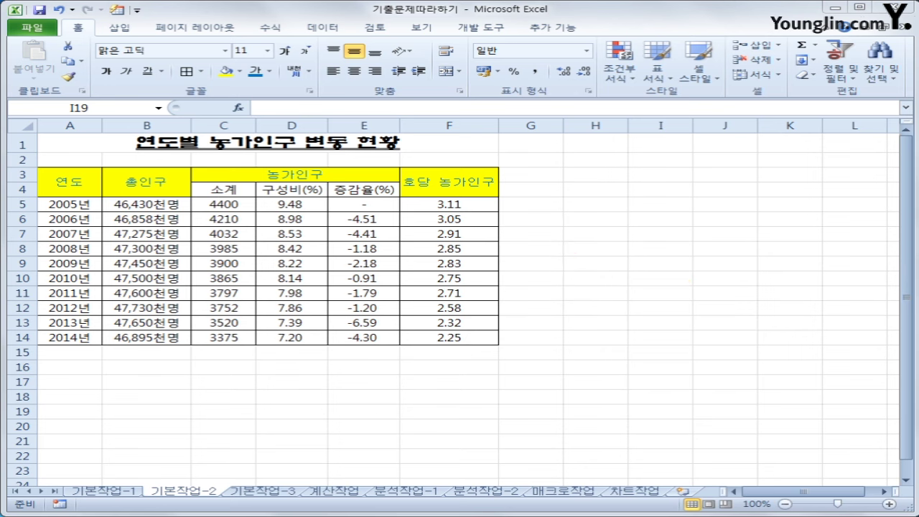
On the 기본작업-3 sheet, select the 결재 approval block J15:M16
click(271, 491)
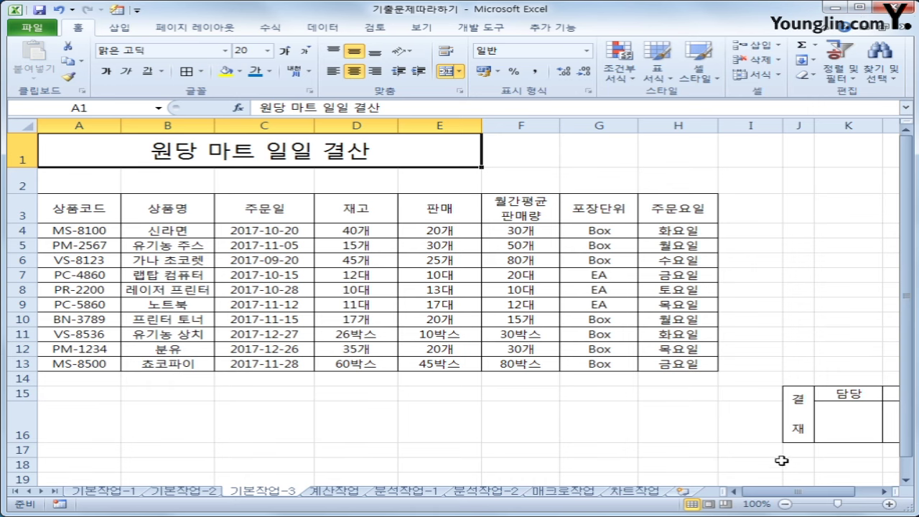
click(884, 493)
click(883, 493)
click(883, 493)
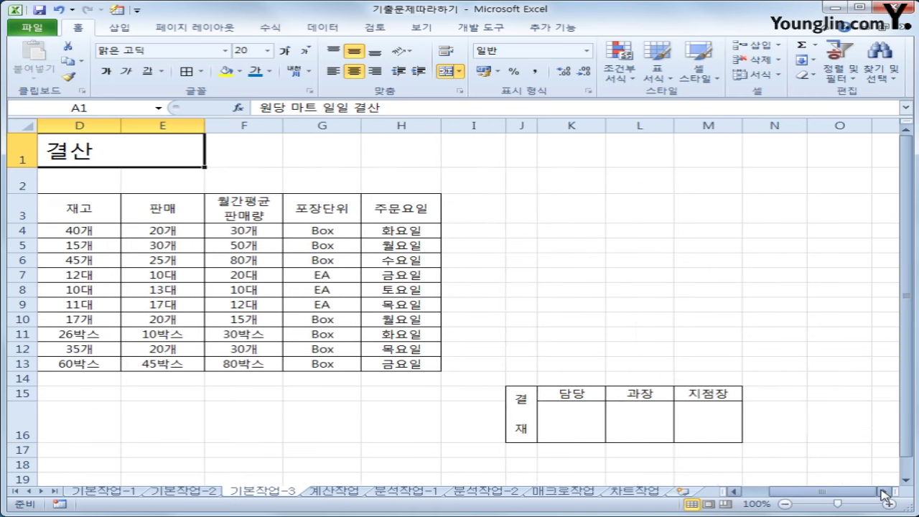
click(530, 412)
drag(529, 411, 707, 416)
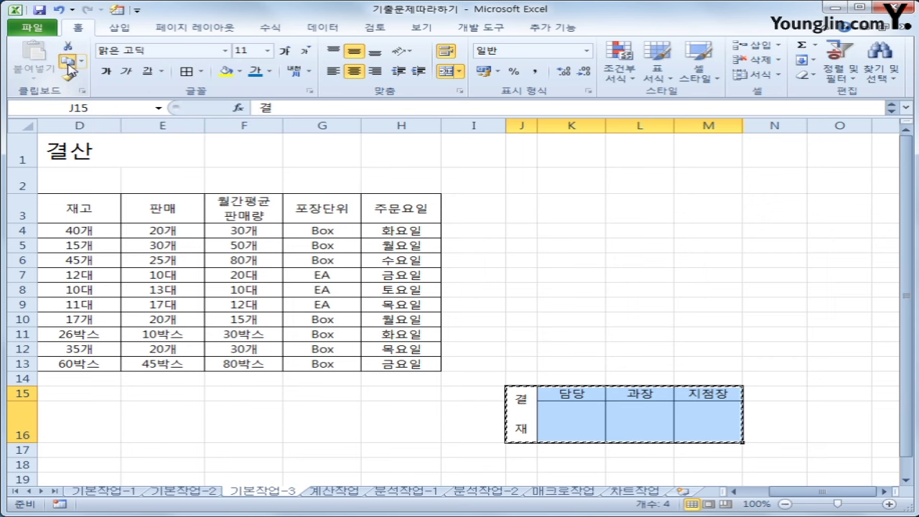
Copy the approval block and paste it at F1 as a linked picture
click(68, 63)
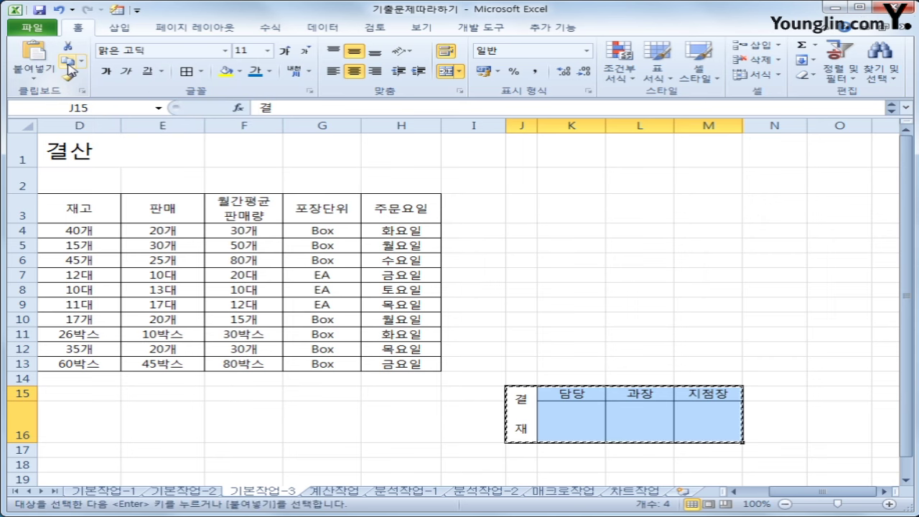
click(235, 156)
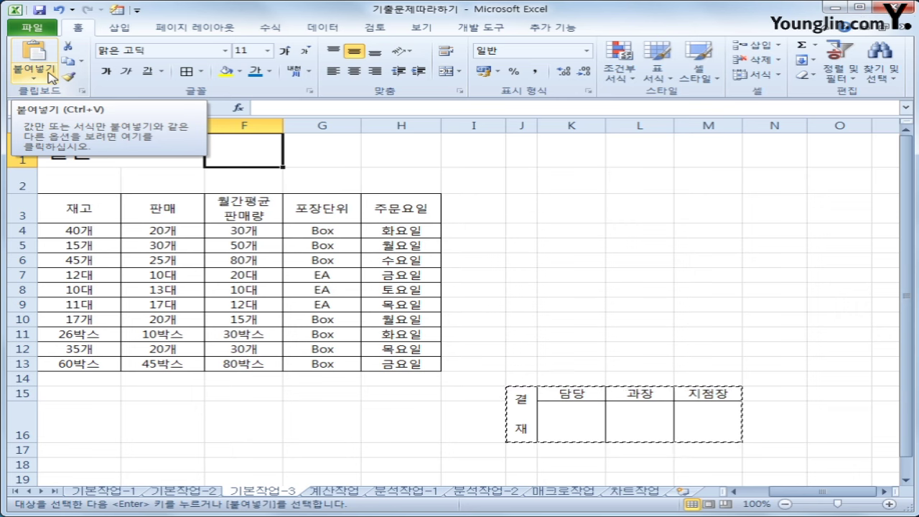
click(52, 75)
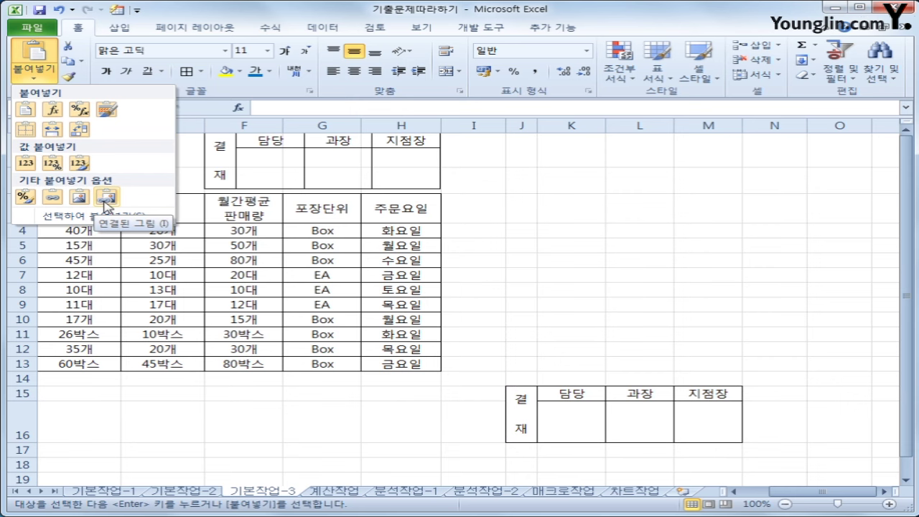
click(106, 197)
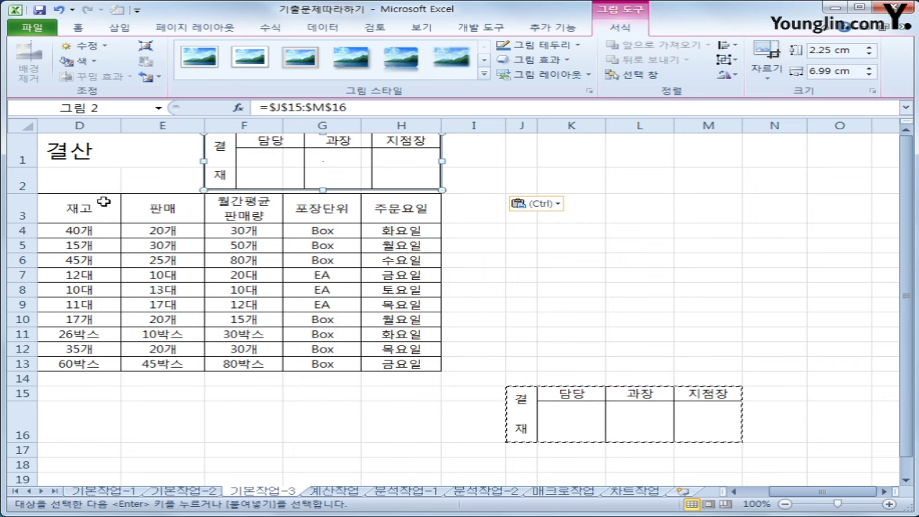
Check the 기본작업-1 and 기본작업-2 sheets, then go to the 계산작업 sheet
click(104, 491)
click(176, 493)
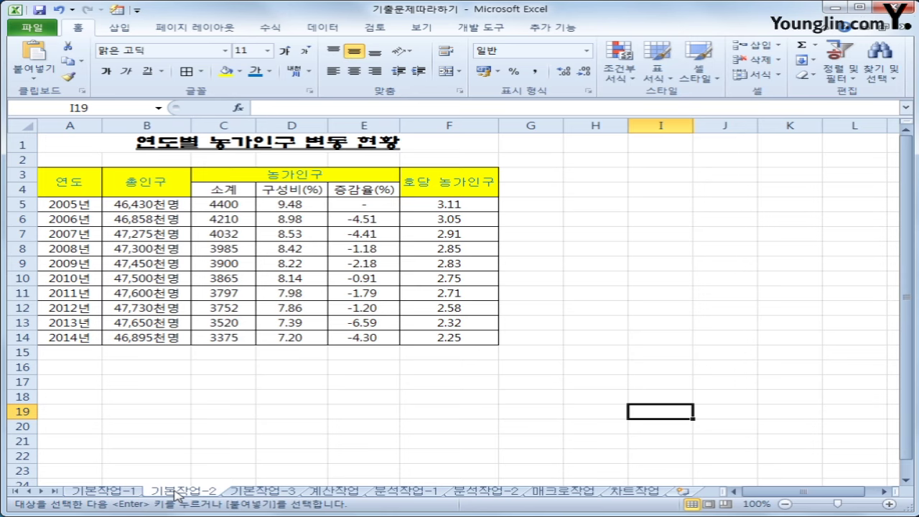
click(260, 494)
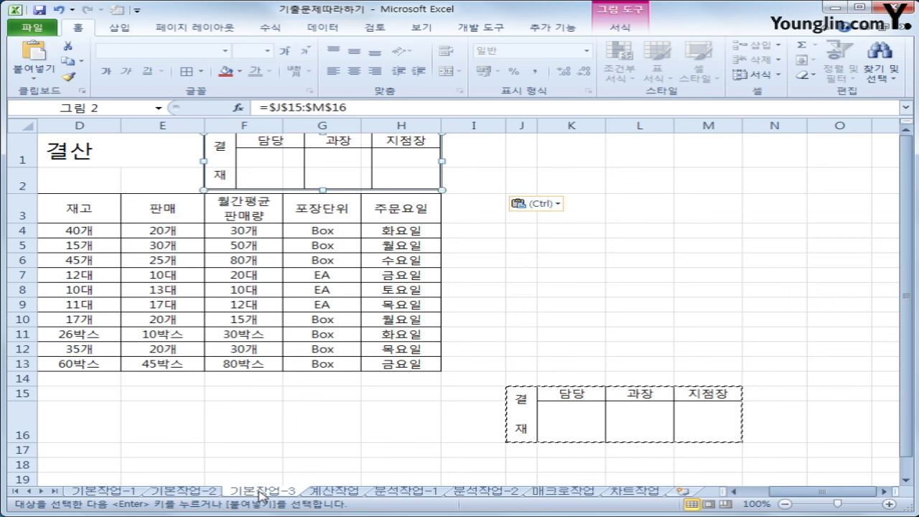
click(348, 494)
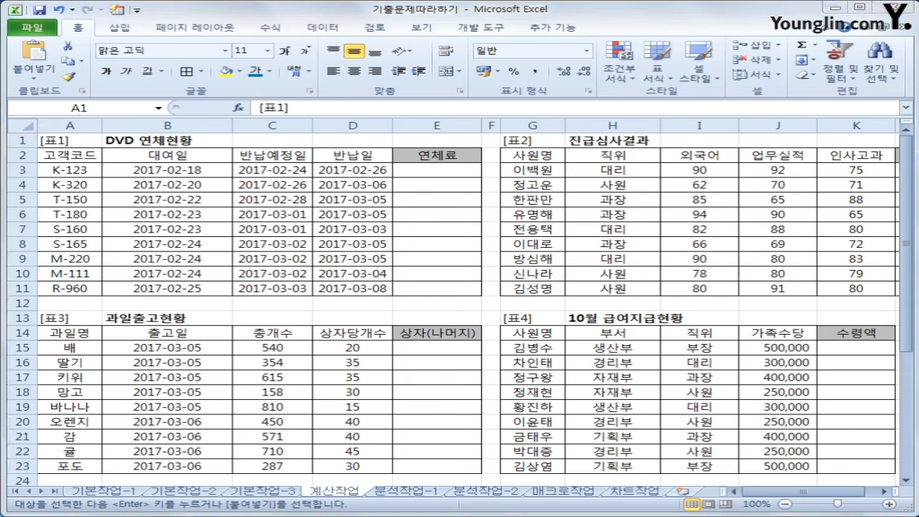
mouse_move(325, 204)
mouse_down()
mouse_move(356, 280)
mouse_move(350, 308)
mouse_up()
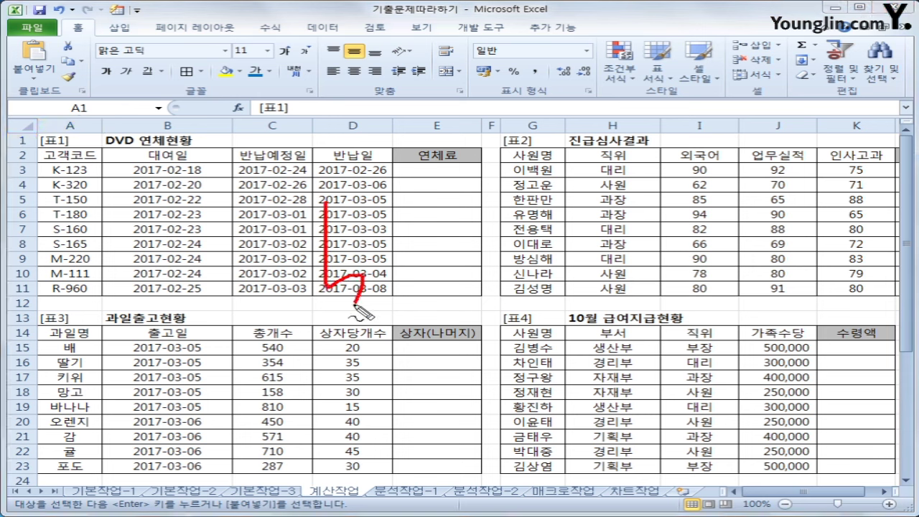
drag(325, 242, 357, 240)
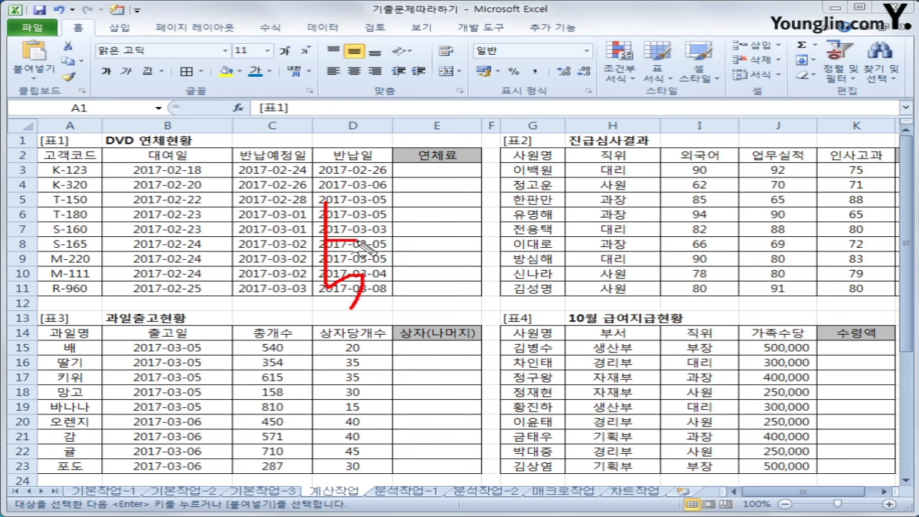
mouse_move(443, 253)
mouse_down()
mouse_move(422, 283)
mouse_move(451, 286)
mouse_up()
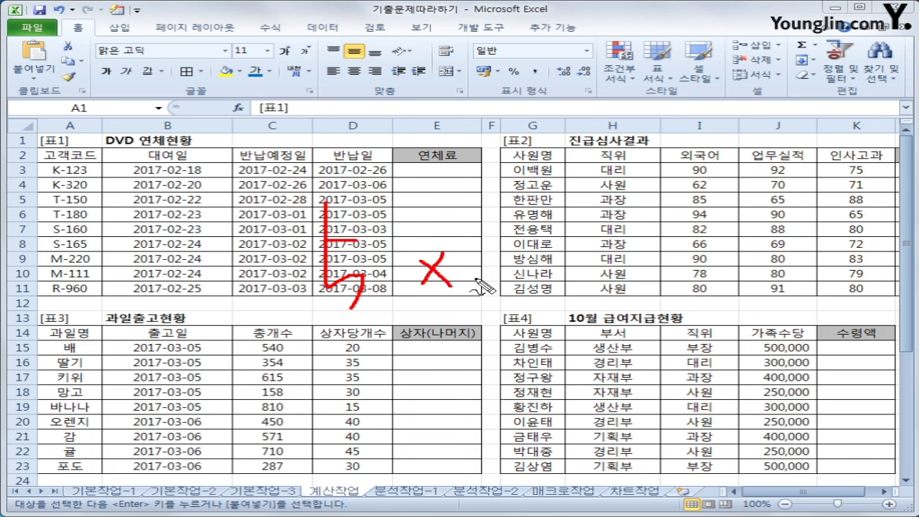
mouse_move(503, 265)
mouse_down()
mouse_move(506, 286)
mouse_move(511, 245)
mouse_move(488, 260)
mouse_up()
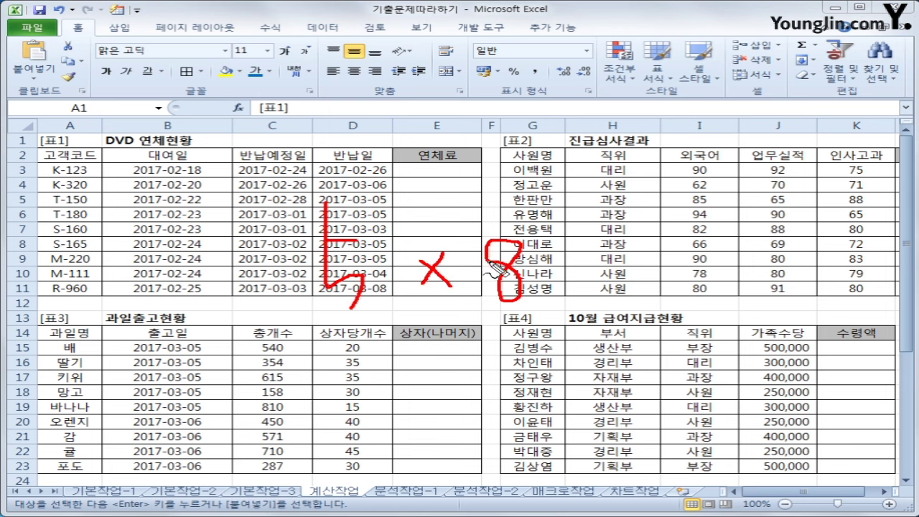
mouse_move(549, 260)
mouse_down()
mouse_move(590, 257)
mouse_move(616, 277)
mouse_move(676, 267)
mouse_move(640, 302)
mouse_up()
mouse_move(717, 256)
mouse_down()
mouse_move(700, 290)
mouse_move(731, 257)
mouse_up()
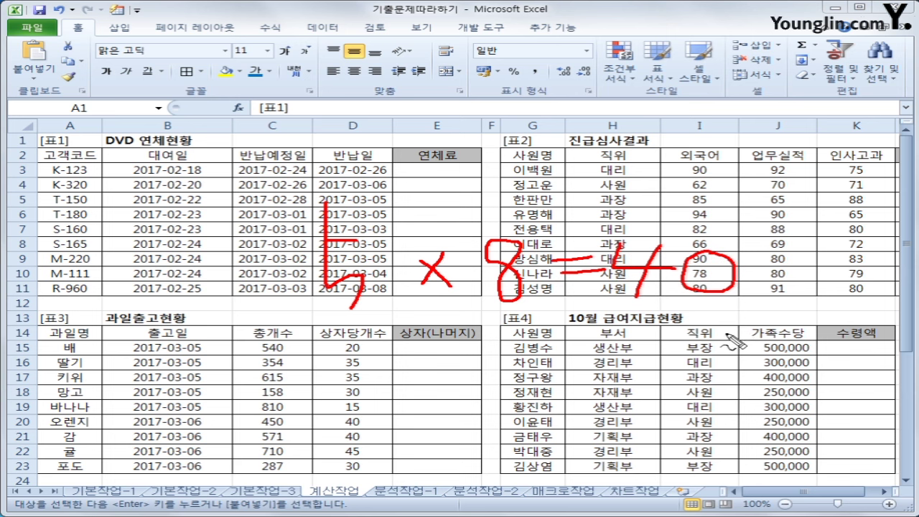
drag(337, 341, 754, 342)
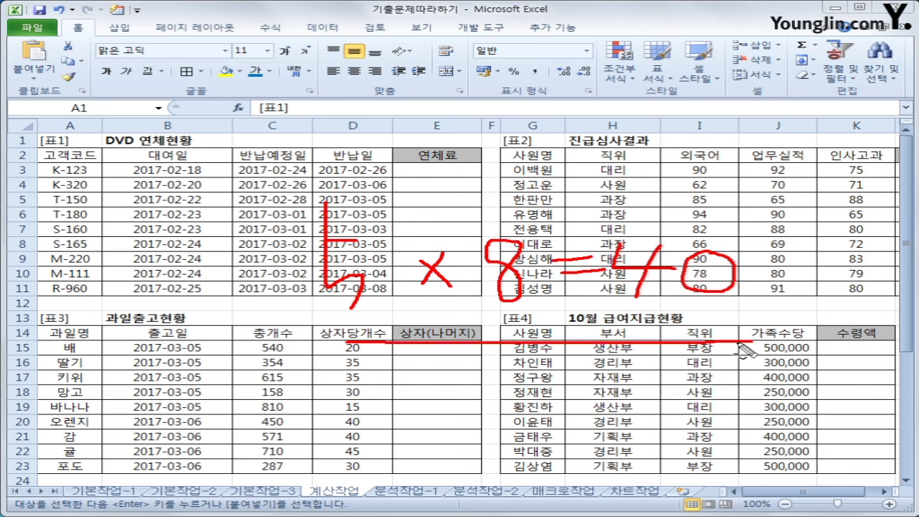
mouse_move(408, 363)
mouse_down()
mouse_move(739, 358)
mouse_move(764, 349)
mouse_up()
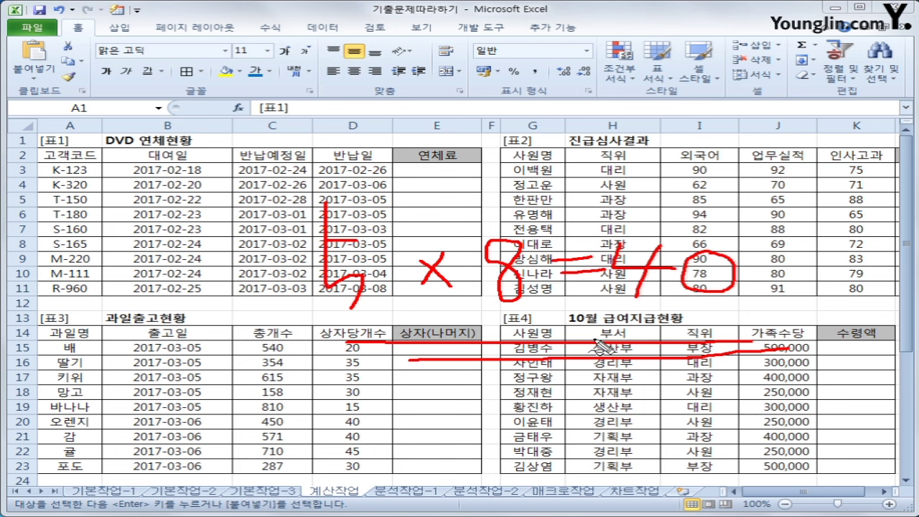
drag(471, 502, 483, 491)
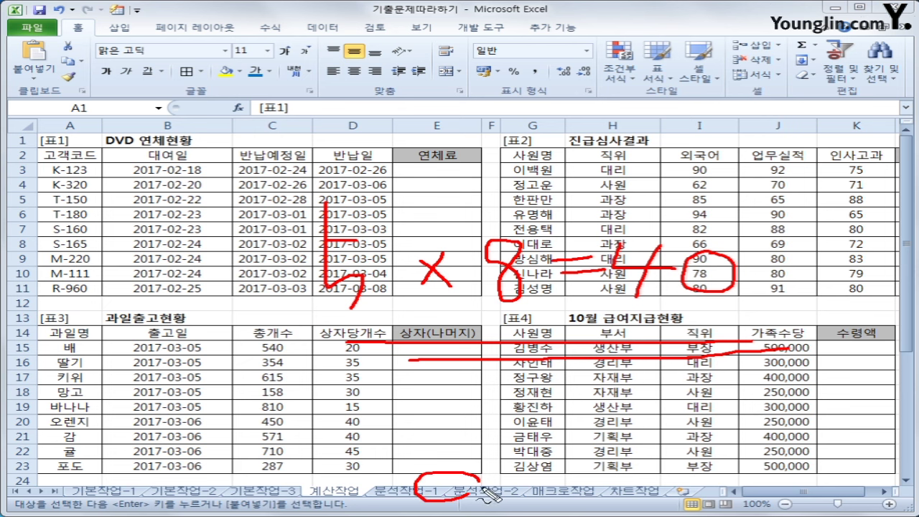
mouse_move(568, 503)
mouse_down()
mouse_move(647, 488)
mouse_move(561, 507)
mouse_up()
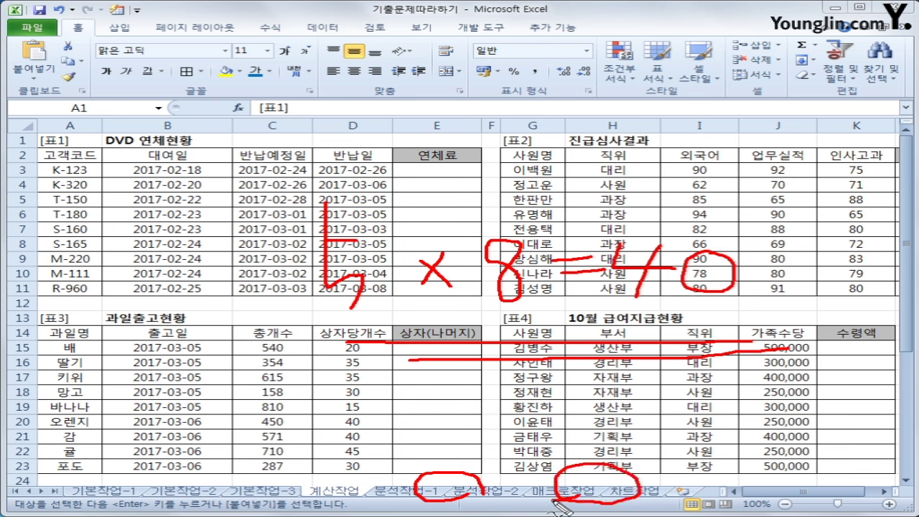
mouse_move(351, 479)
mouse_down()
mouse_move(359, 490)
mouse_move(375, 478)
mouse_up()
Select the first 연체료 cell E3 and bring up the Formulas function library
key(Escape)
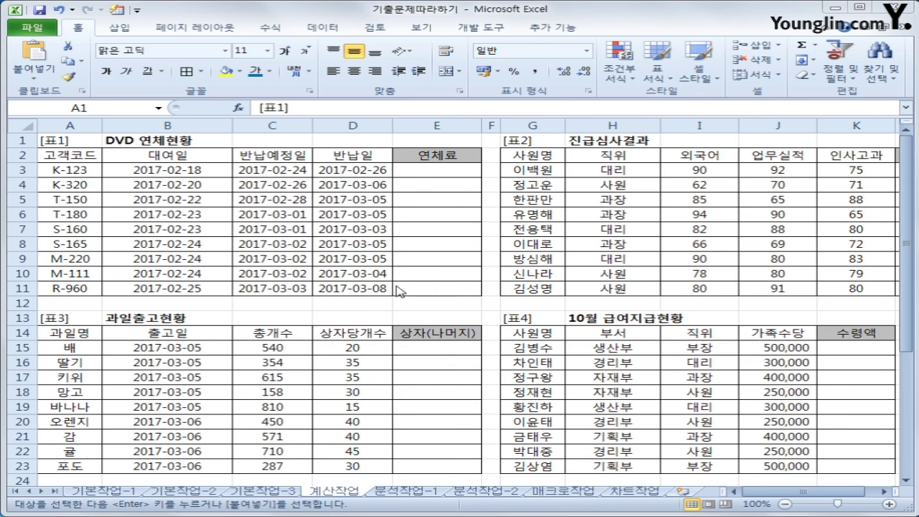
click(424, 170)
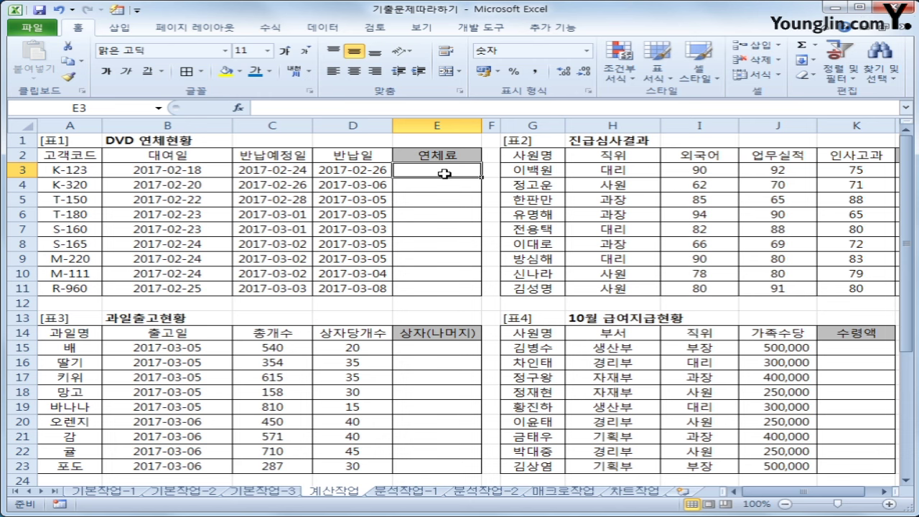
click(277, 35)
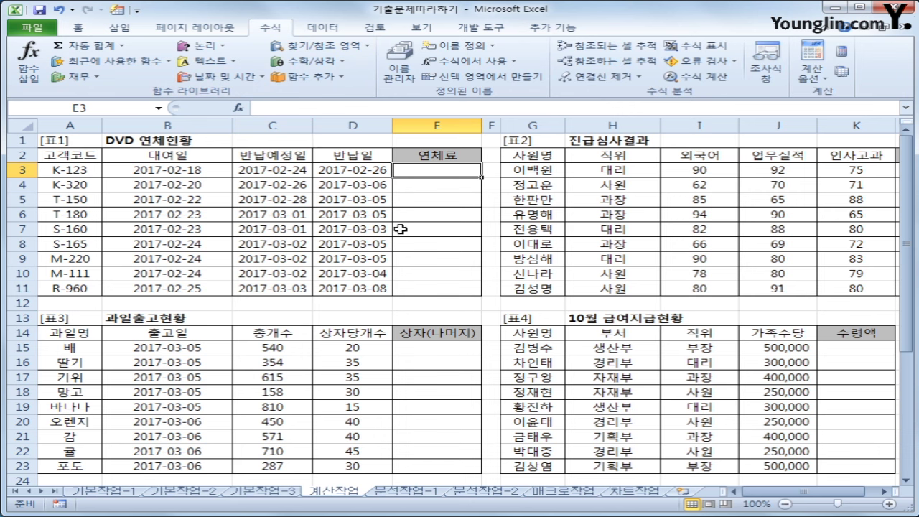
Enter =DAYS360(C3,D3) in E3, giving 2 days overdue for K-123
click(243, 79)
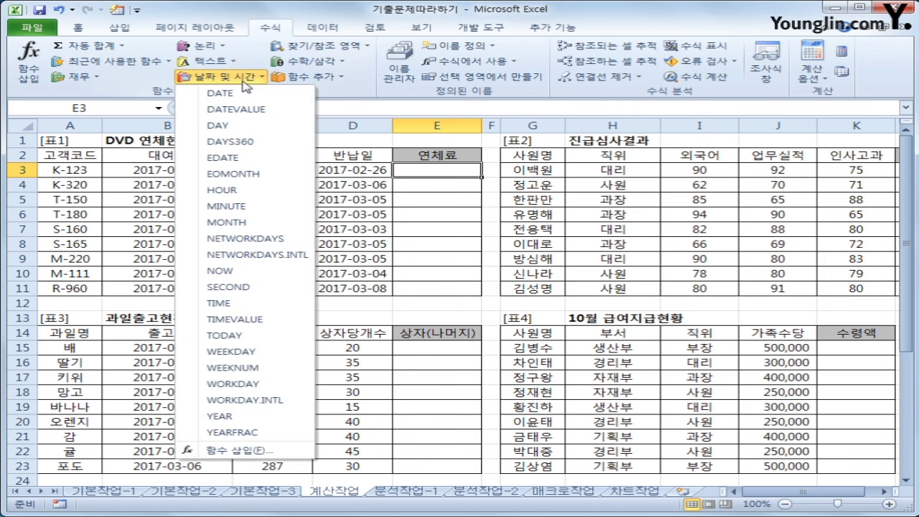
click(297, 145)
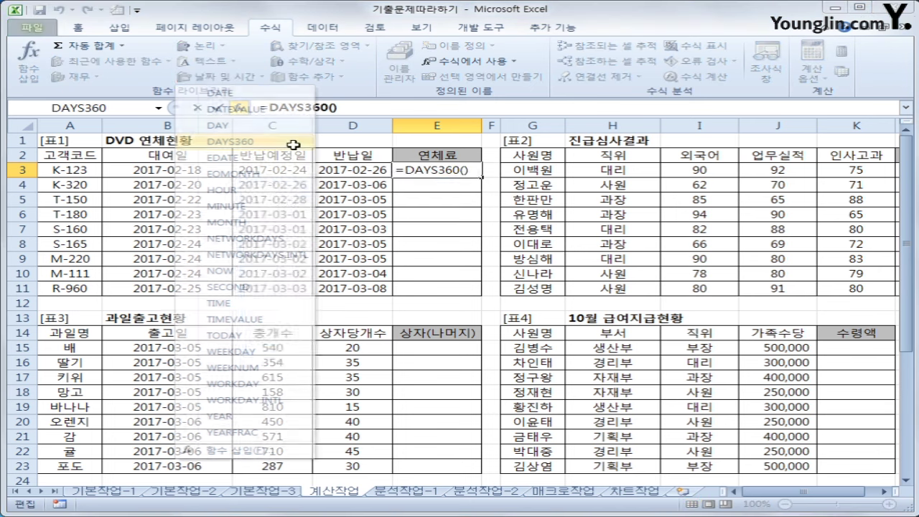
drag(401, 196, 386, 254)
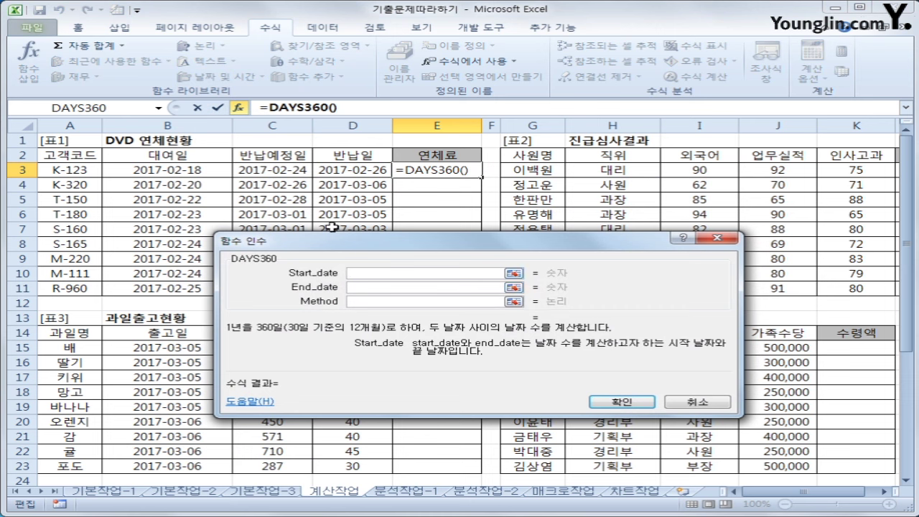
click(305, 173)
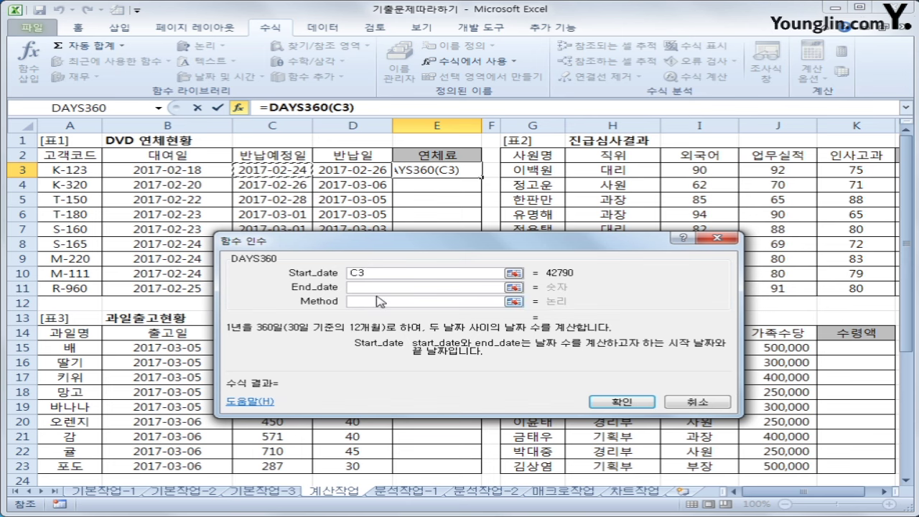
key(Tab)
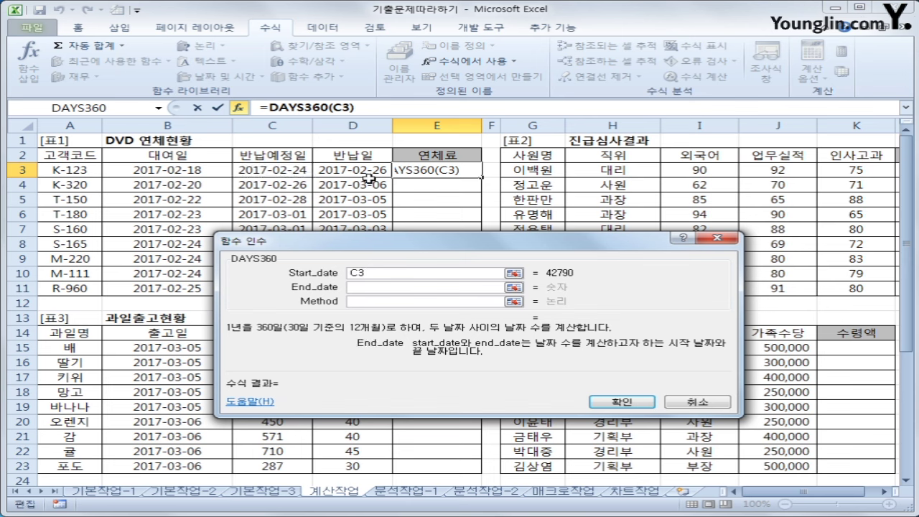
click(368, 173)
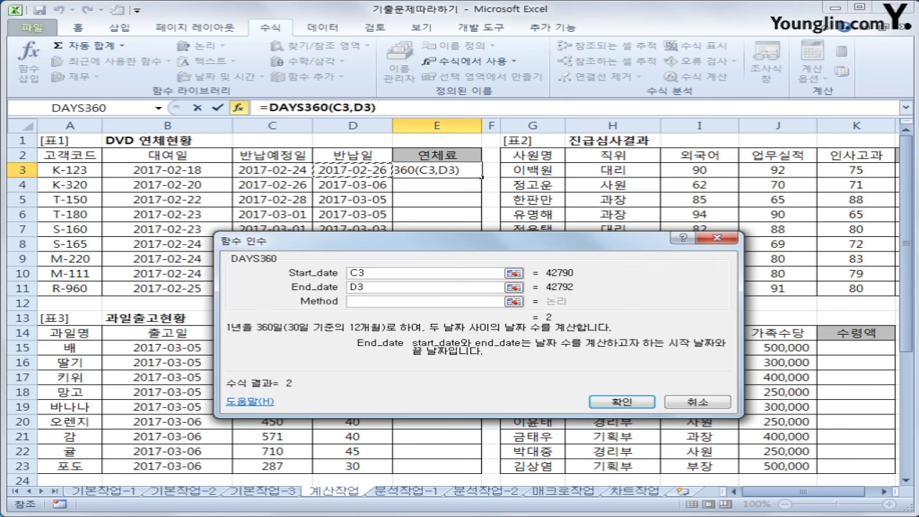
key(ctrl+2)
mouse_move(306, 408)
mouse_down()
mouse_move(294, 397)
mouse_move(316, 390)
mouse_up()
mouse_move(376, 276)
mouse_down()
mouse_move(347, 279)
mouse_move(371, 260)
mouse_move(384, 273)
mouse_move(350, 298)
mouse_move(385, 302)
mouse_up()
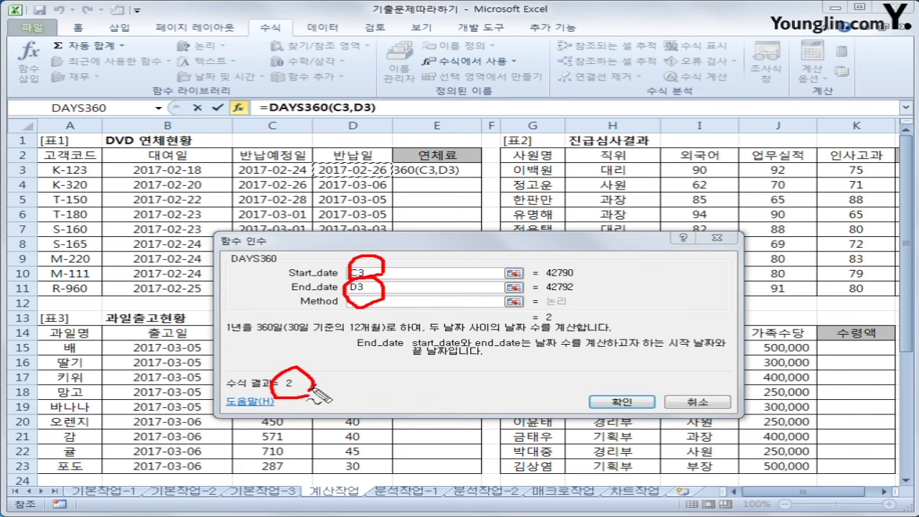
key(Escape)
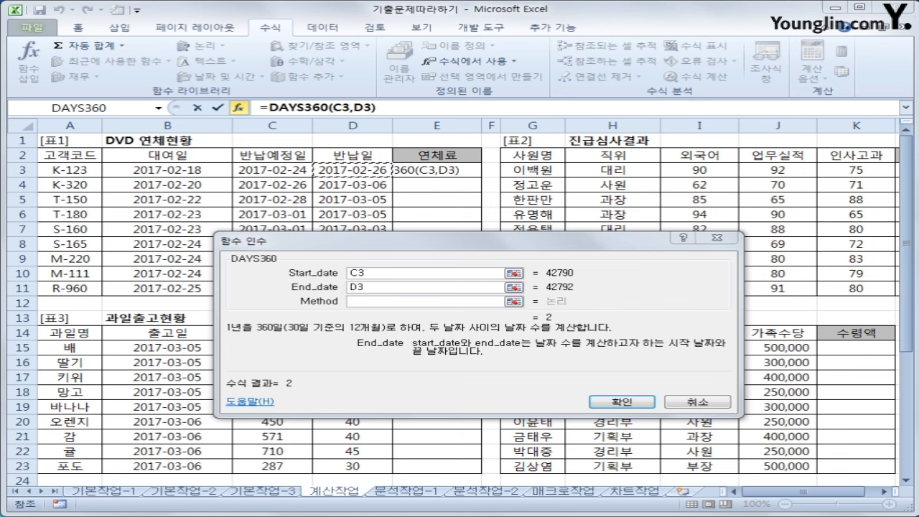
click(612, 403)
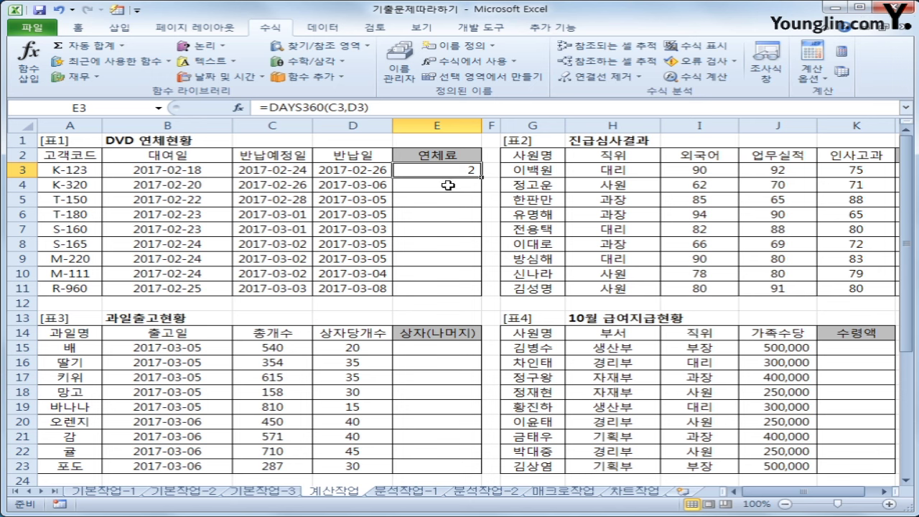
Change E3 to =DAYS360(C3,D3)*100 and fill it down to E11
click(382, 108)
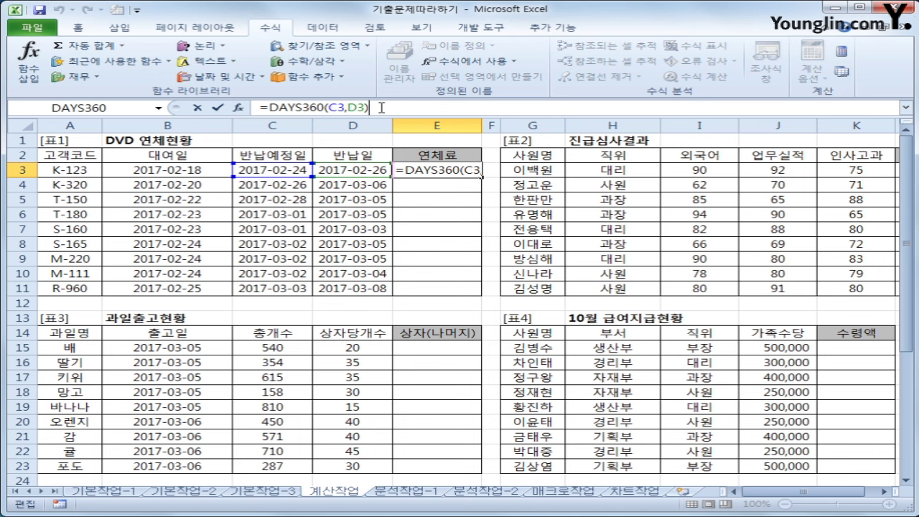
text(*100)
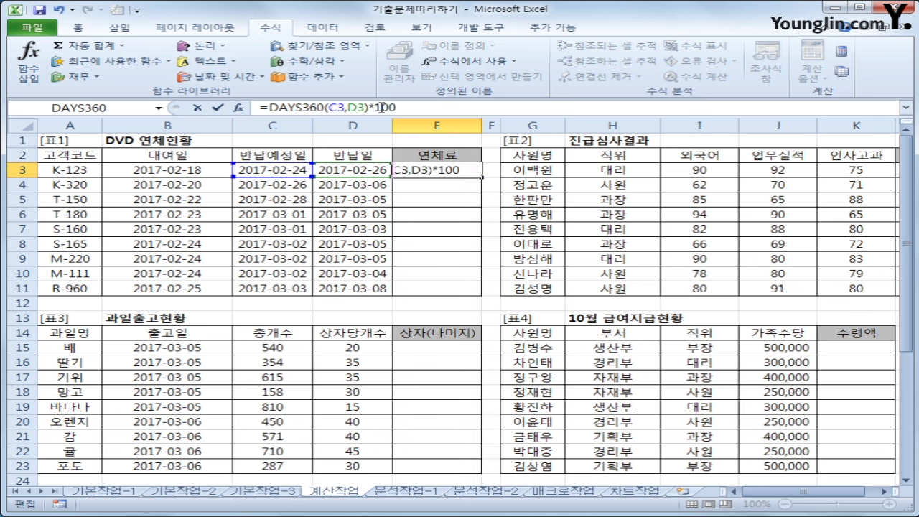
key(Return)
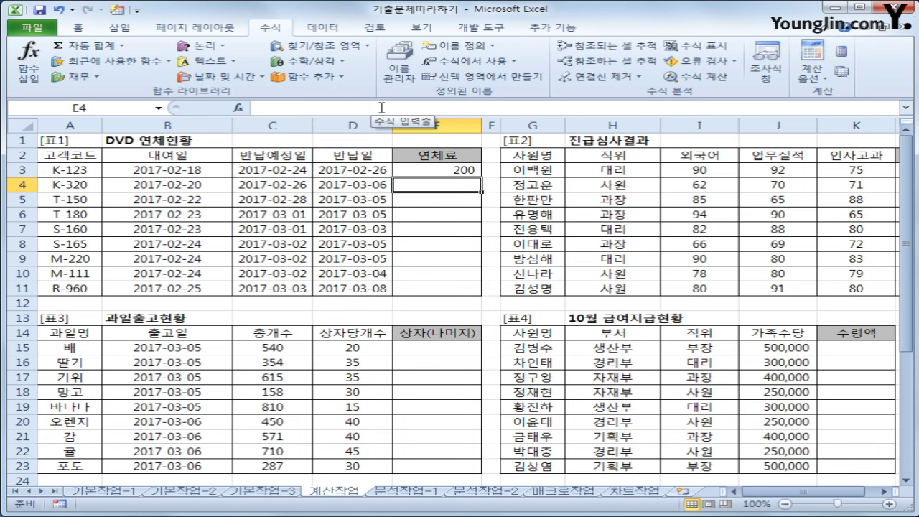
click(436, 170)
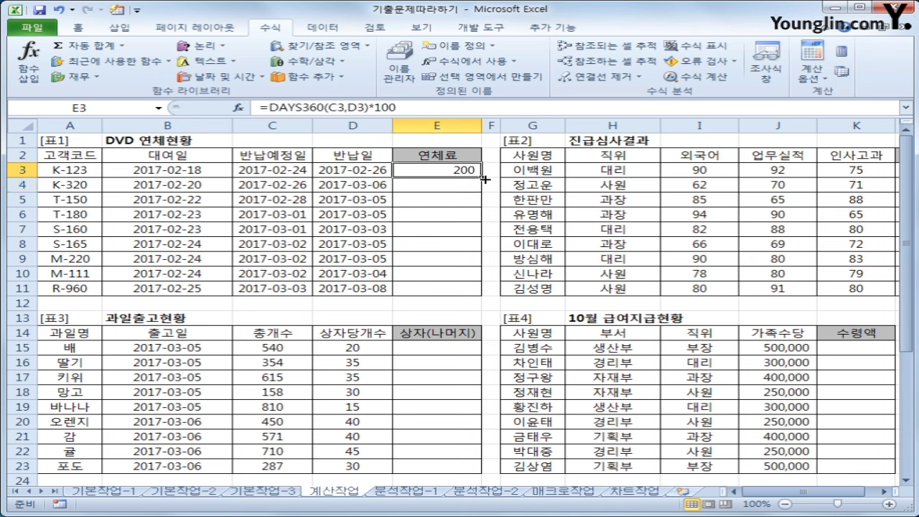
drag(485, 179, 476, 293)
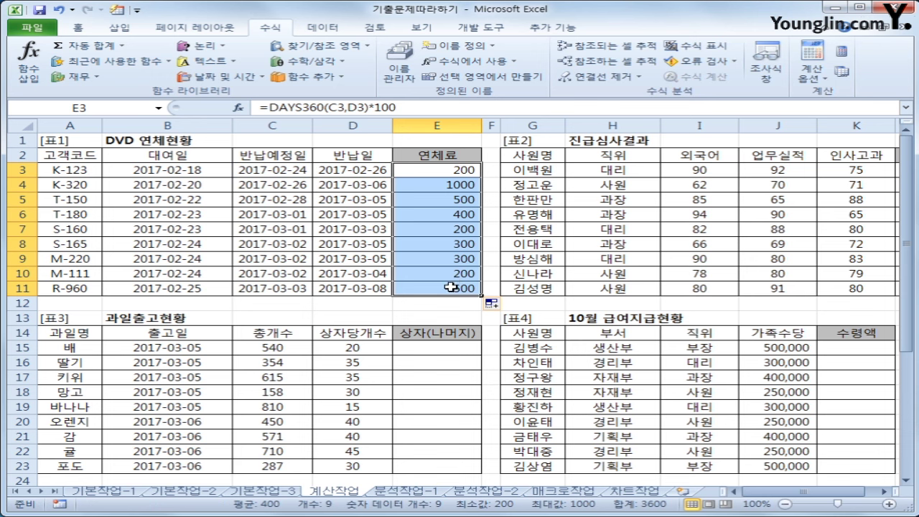
click(463, 168)
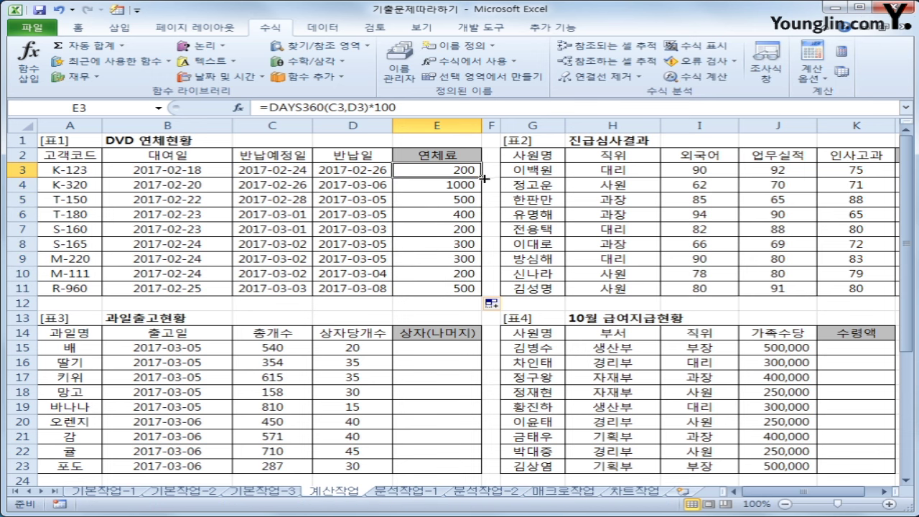
double_click(486, 179)
click(465, 170)
Scroll right to the 진급여부 table and select row 3's three scores
click(882, 492)
click(882, 492)
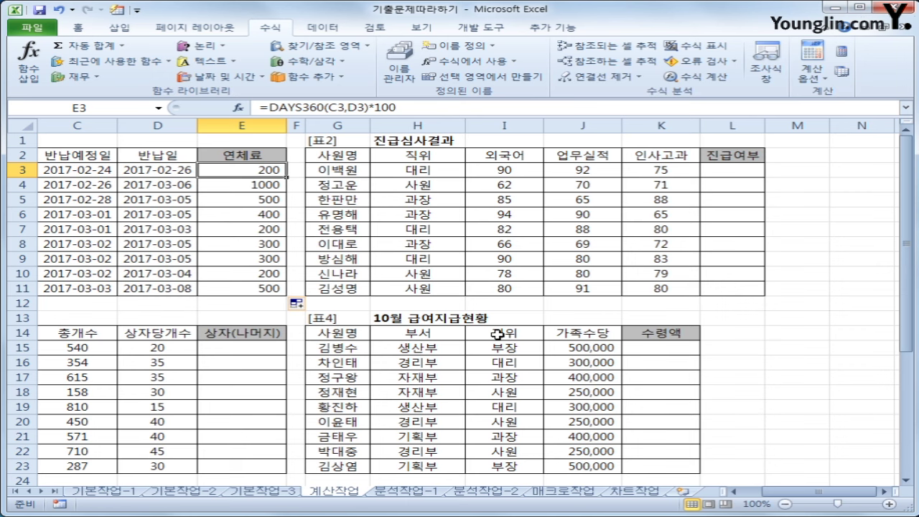
drag(503, 172, 631, 171)
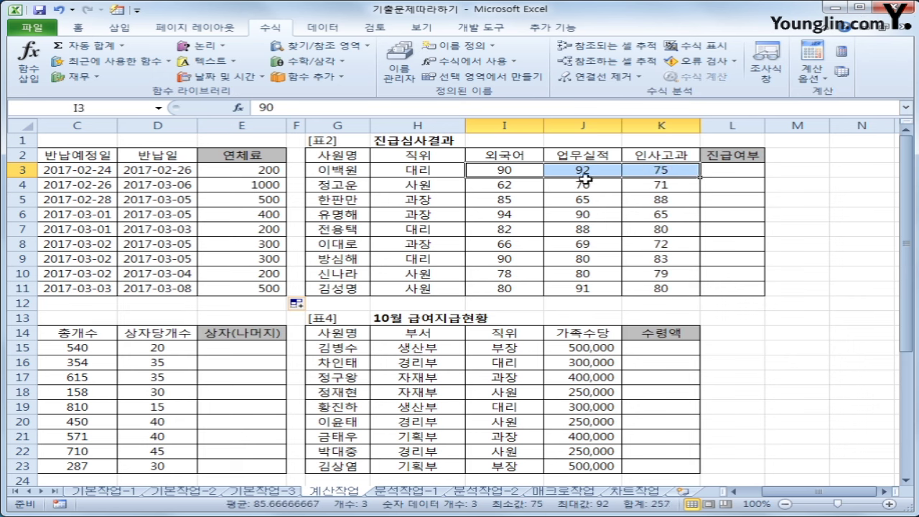
click(497, 174)
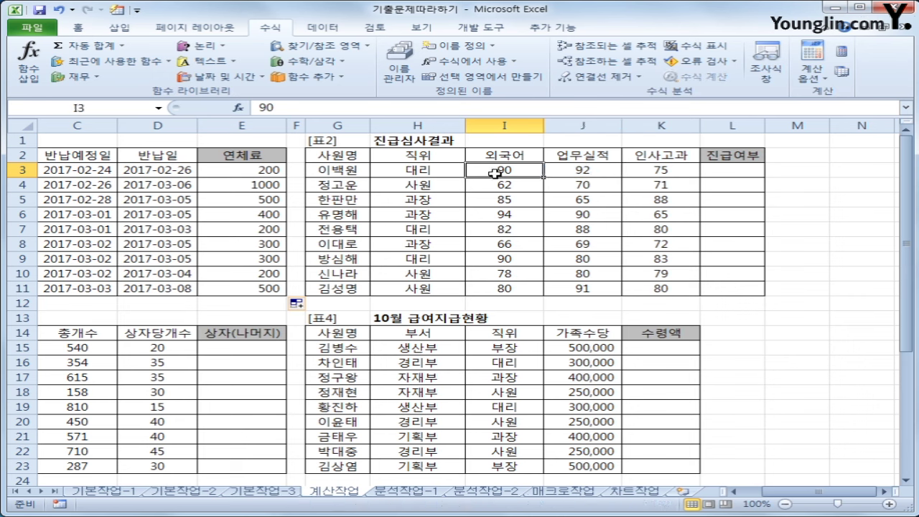
click(578, 173)
click(651, 171)
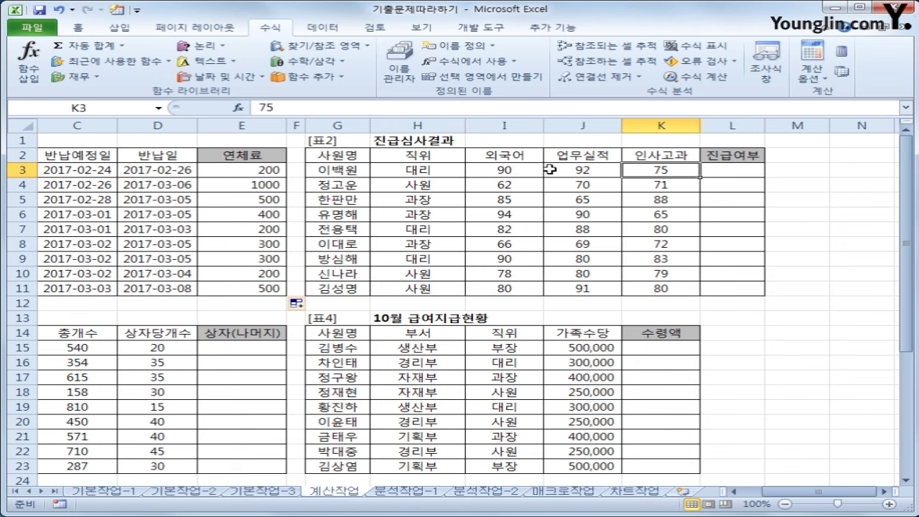
click(747, 173)
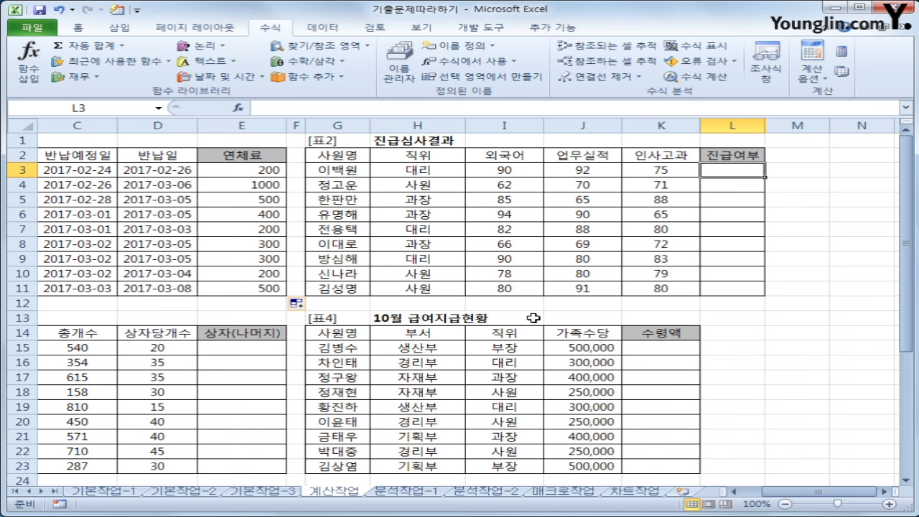
In L3, begin the formula =if(and(I3>=75,J3>=75,K3>=75, for the 진급여부 check
text(=)
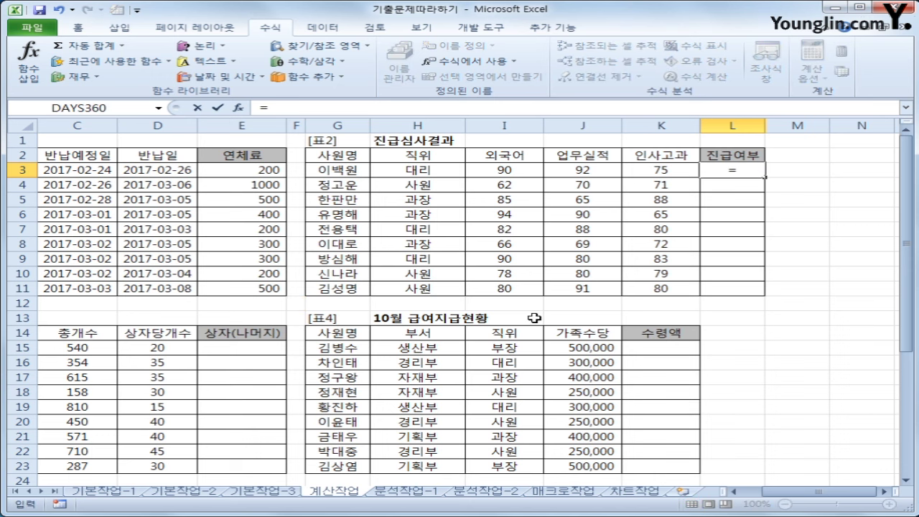
text(if()
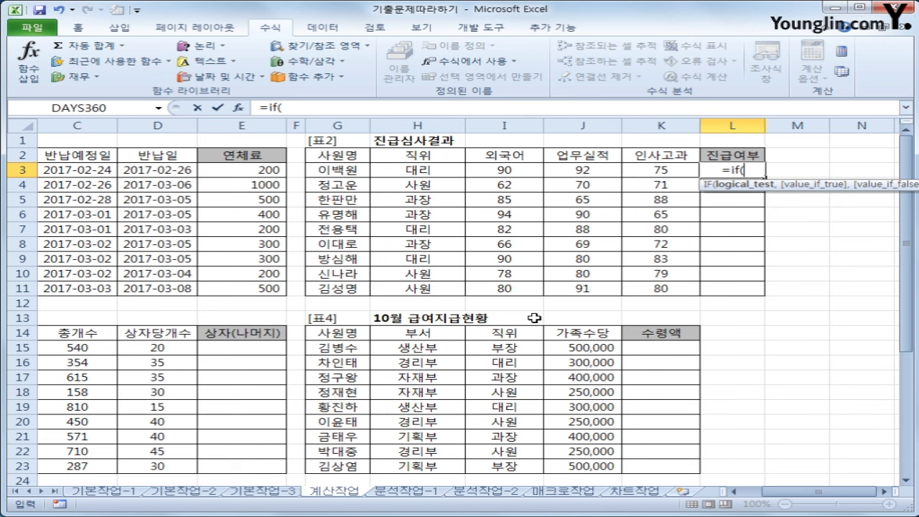
text(and()
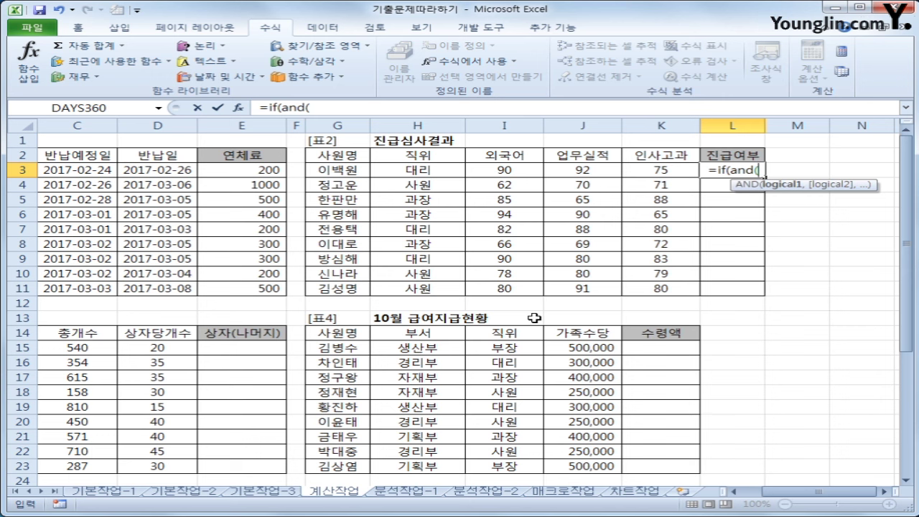
click(515, 169)
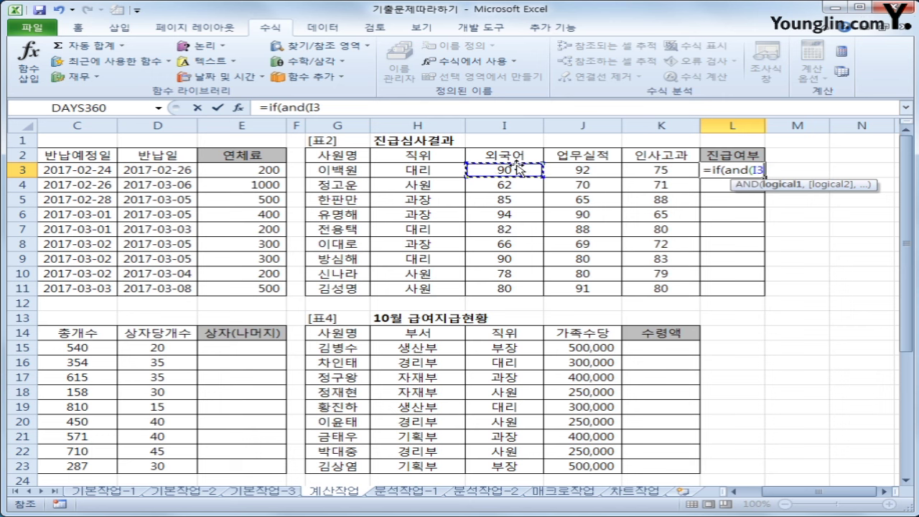
text(>=)
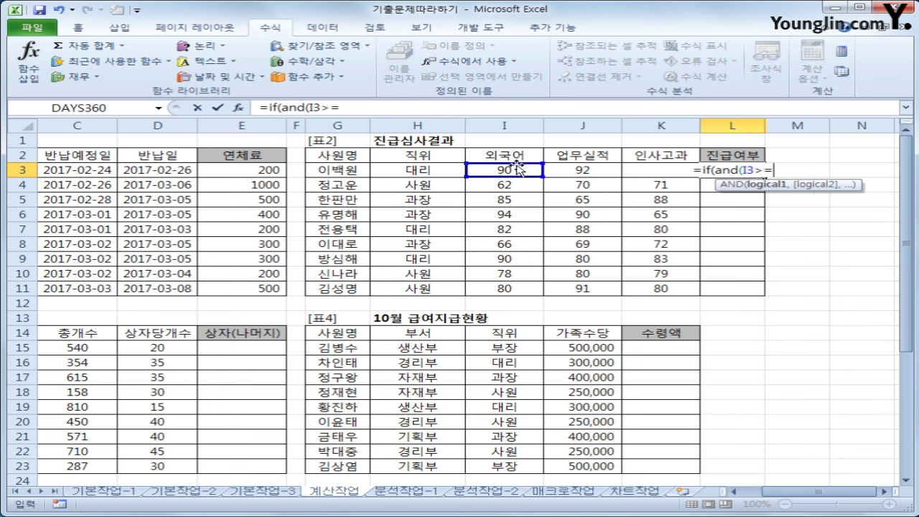
text(75,)
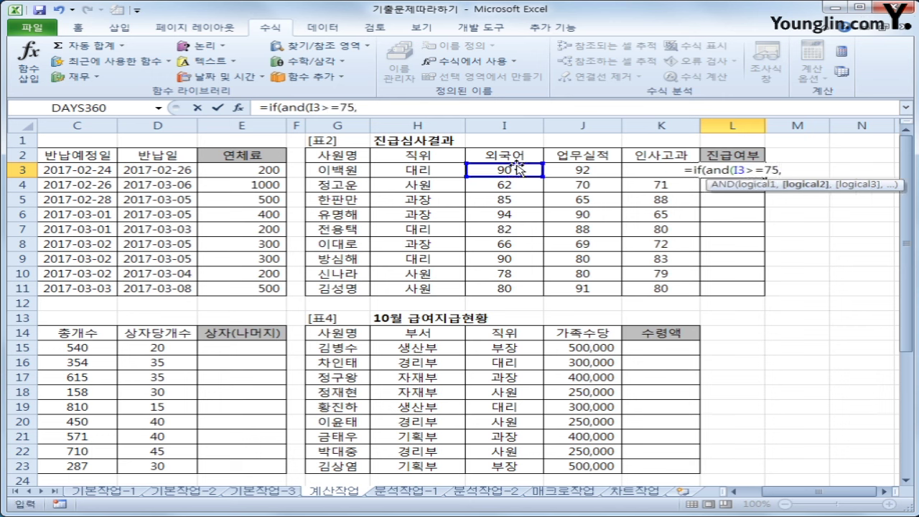
click(600, 171)
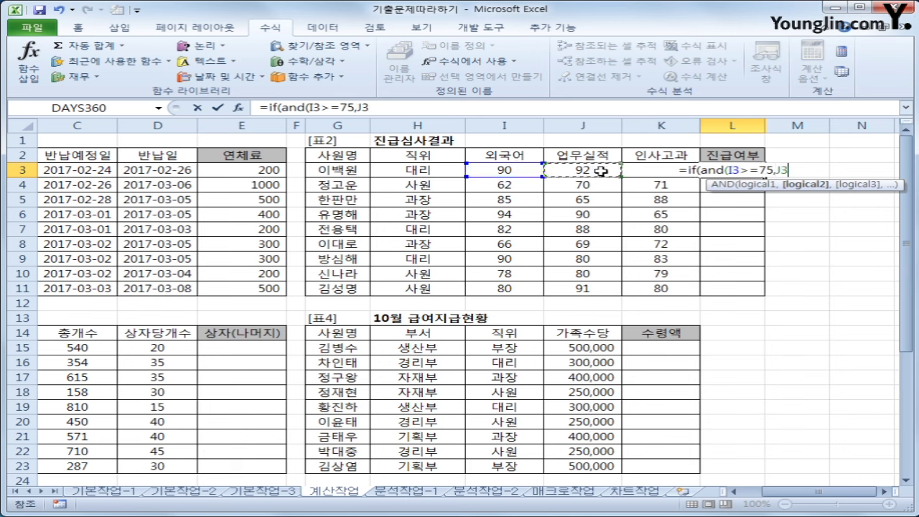
text(>=)
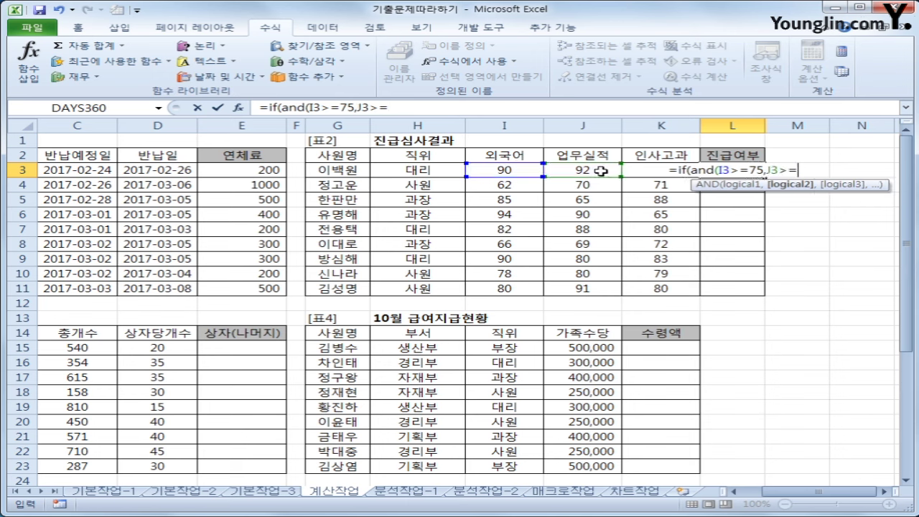
text(75,)
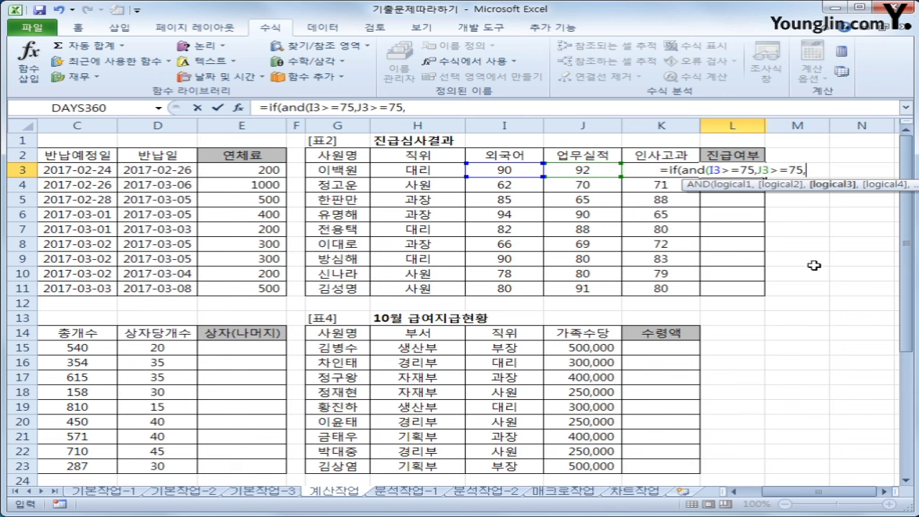
key(Left)
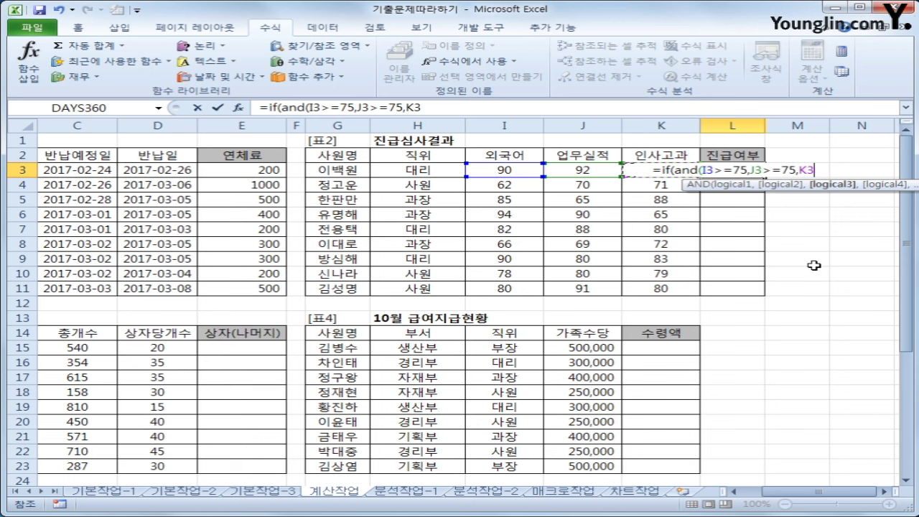
text(>=)
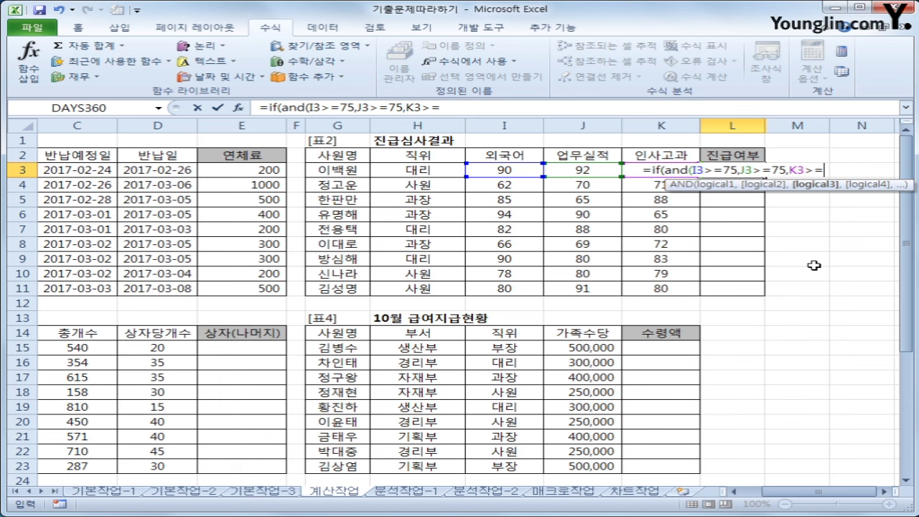
text(75)
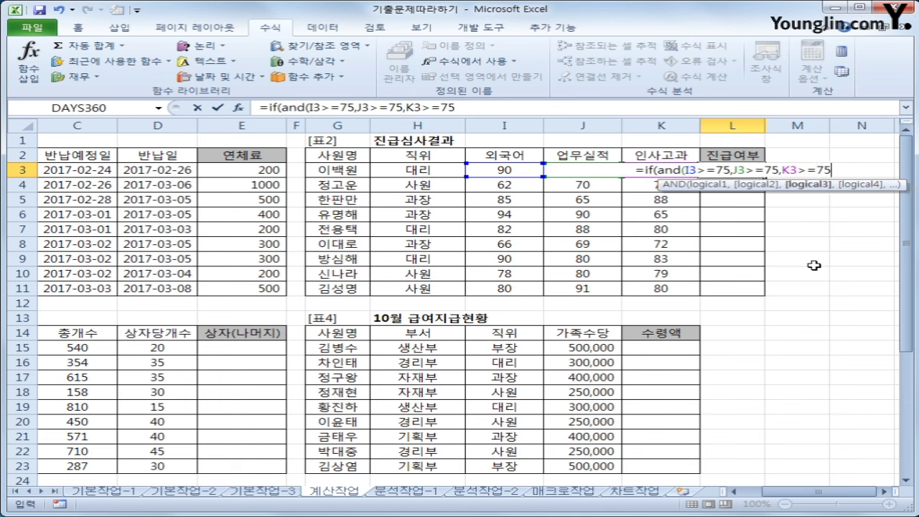
text(,)
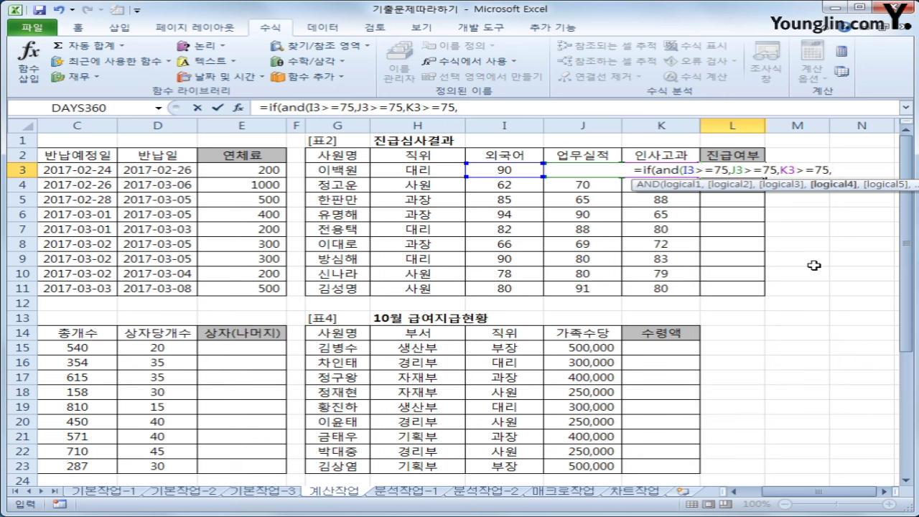
Add sum(I3:K3)>=250 to the condition and finish with "진급" or blank
text(s)
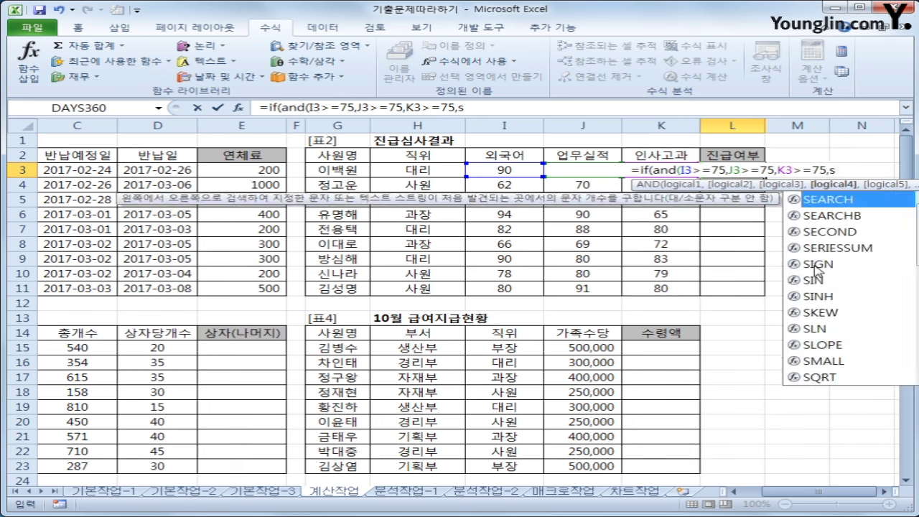
text(um)
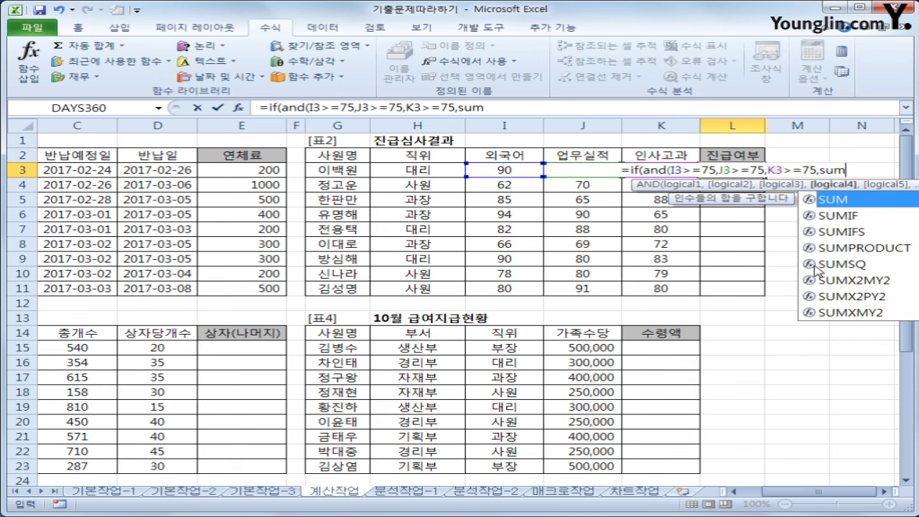
text(()
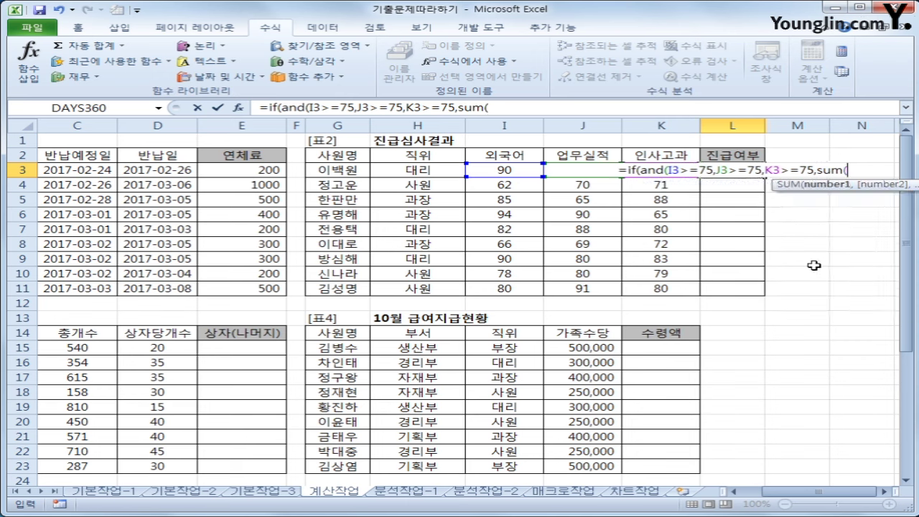
drag(498, 170, 653, 169)
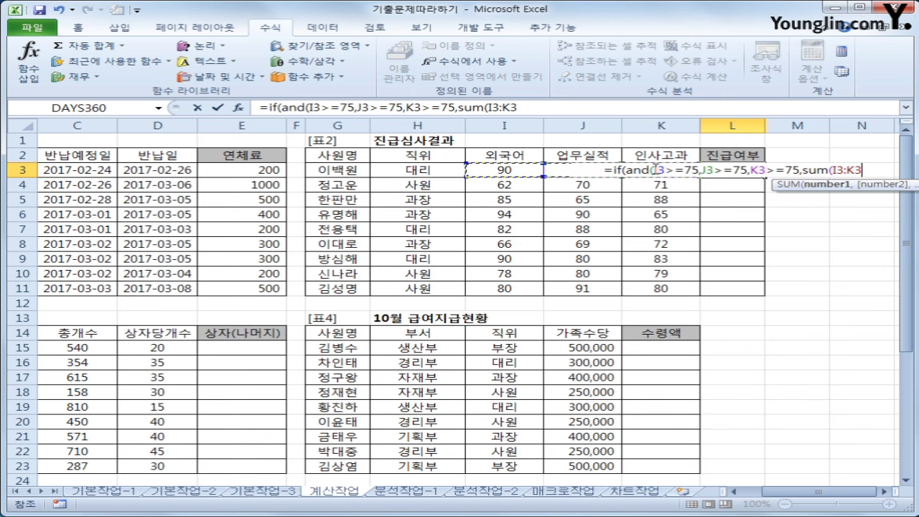
text()>)
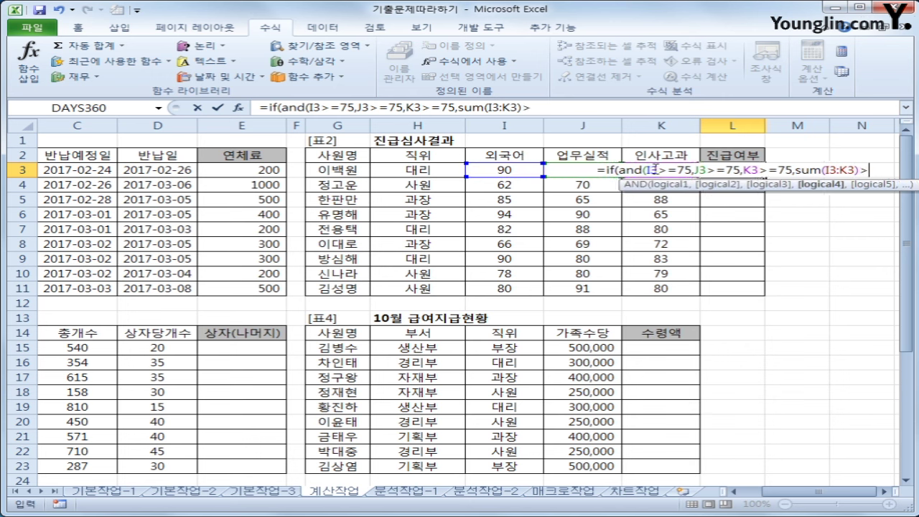
text(=25)
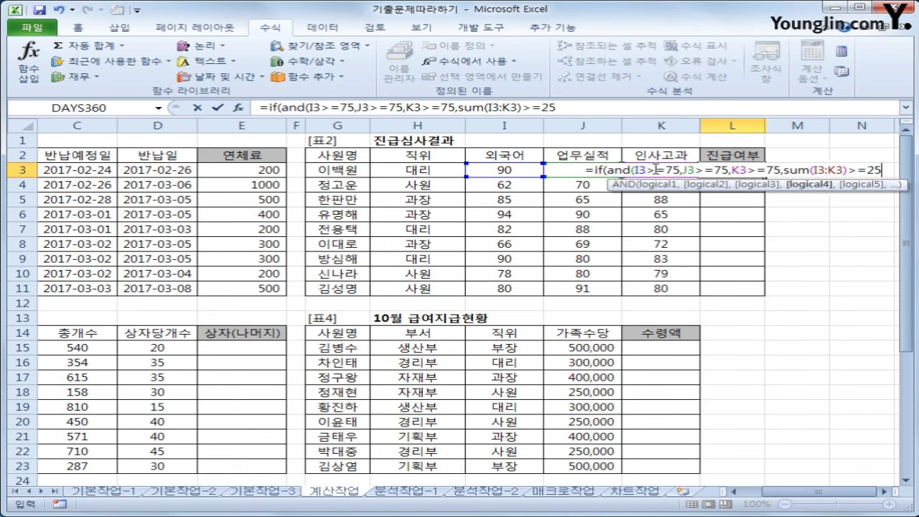
text(0)
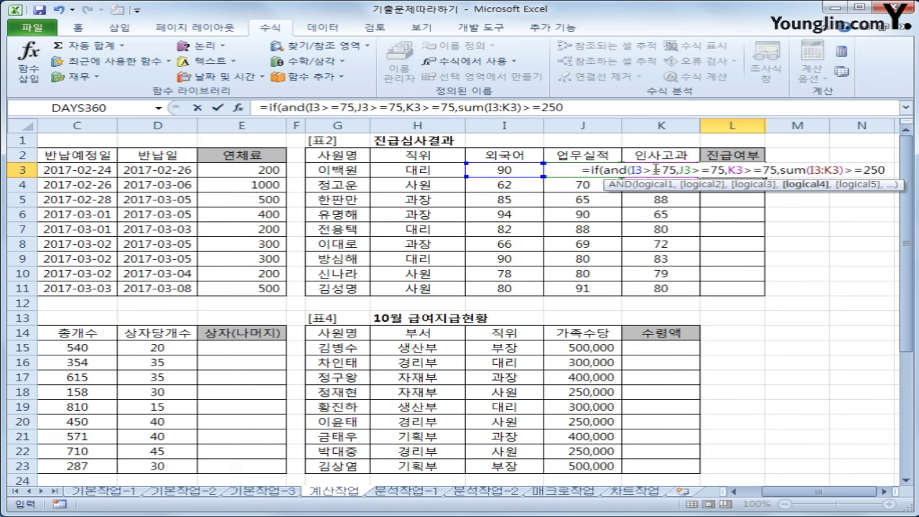
text())
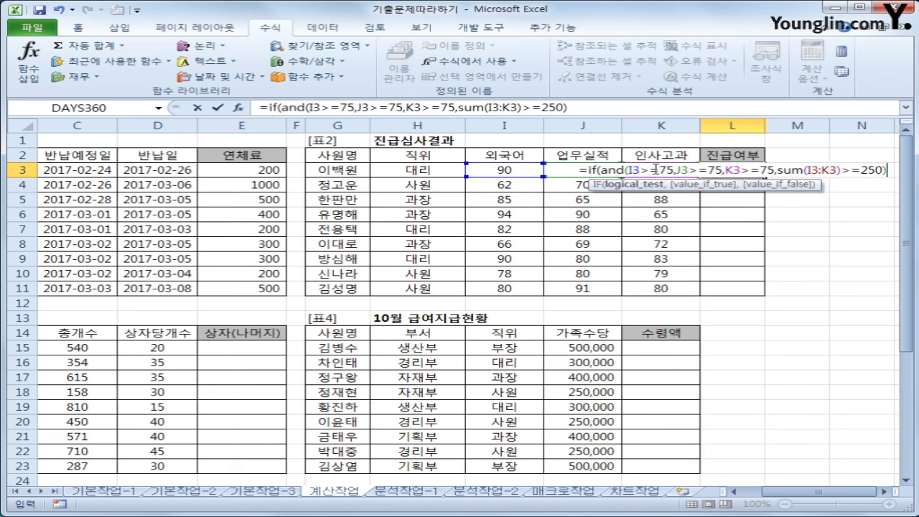
text(,)
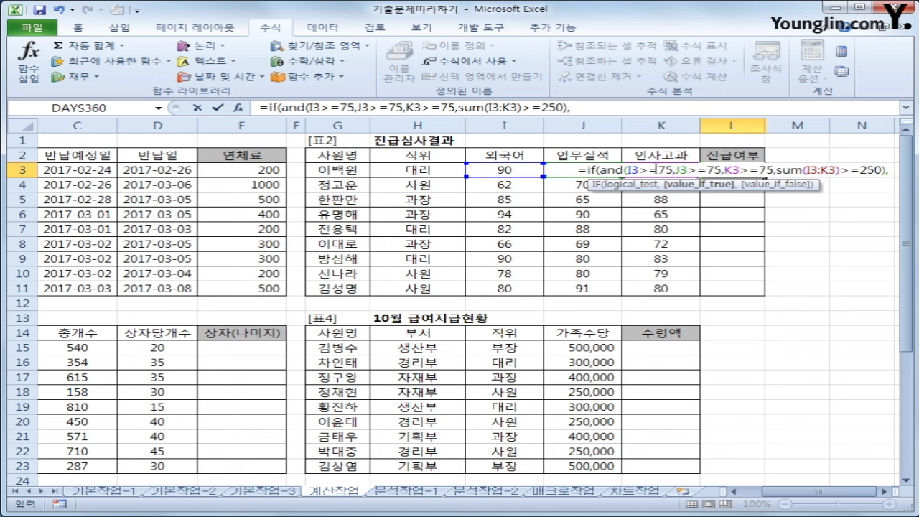
text(")
text(진급)
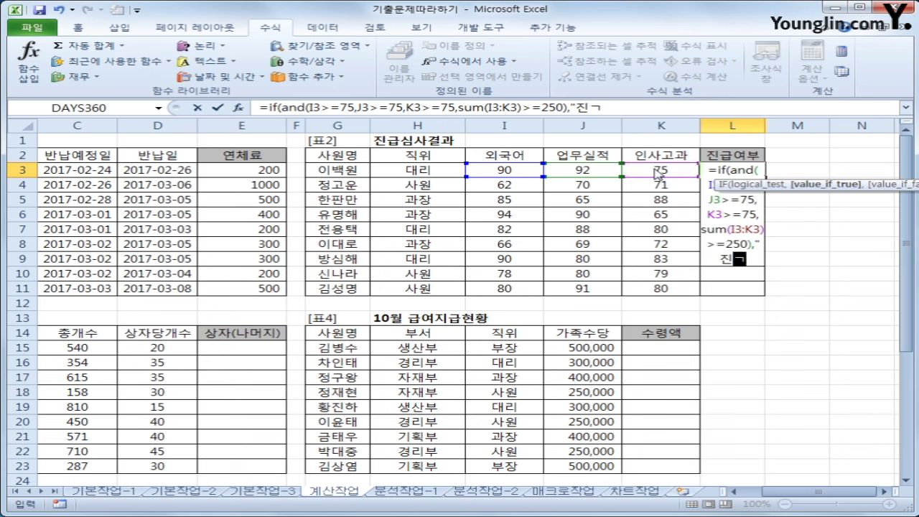
text(")
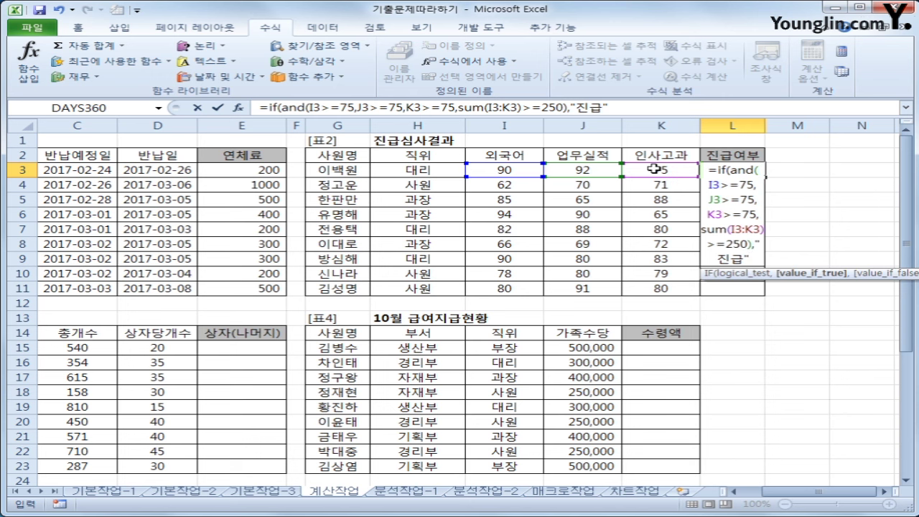
text(,")
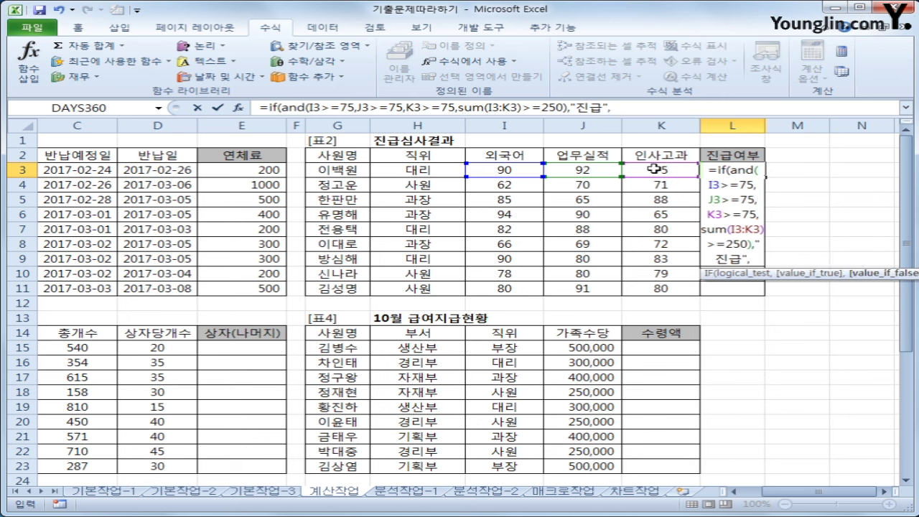
text("))
Commit L3's formula and pen-mark its scores 90, 92, 75 and the 진급 result
key(Return)
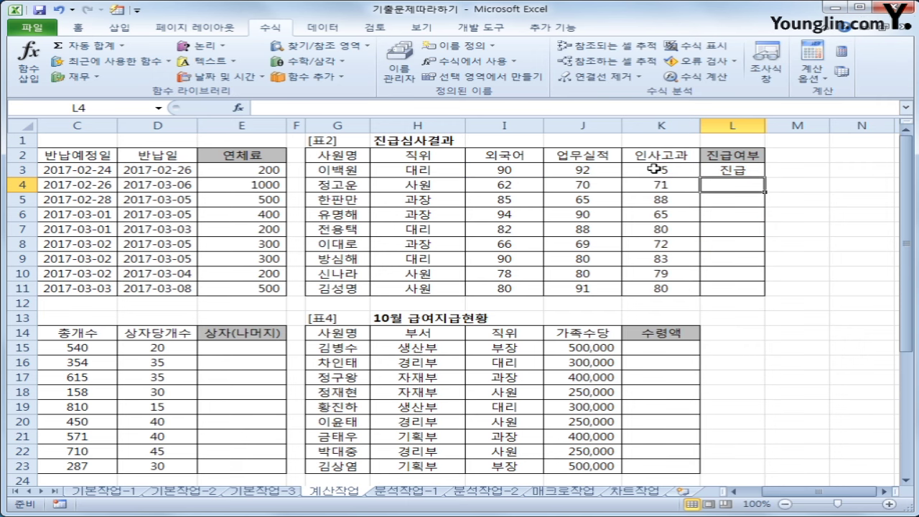
click(527, 171)
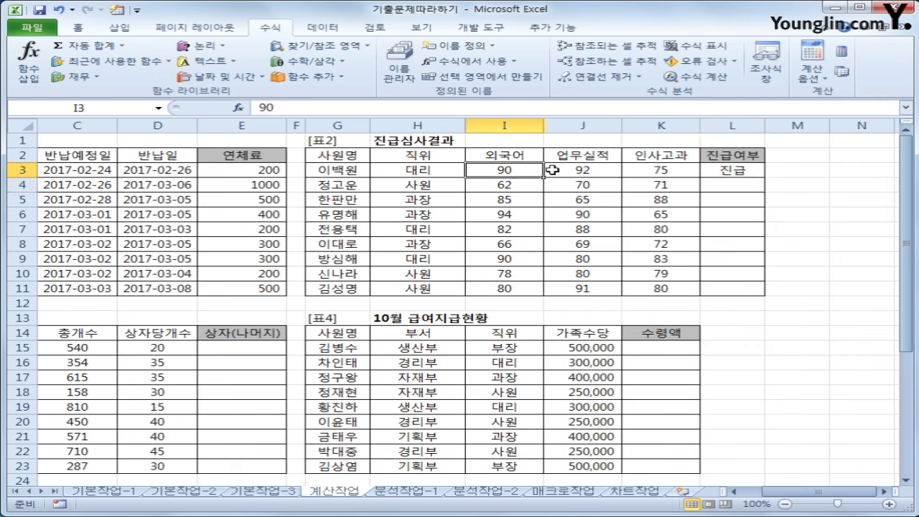
click(596, 173)
click(653, 173)
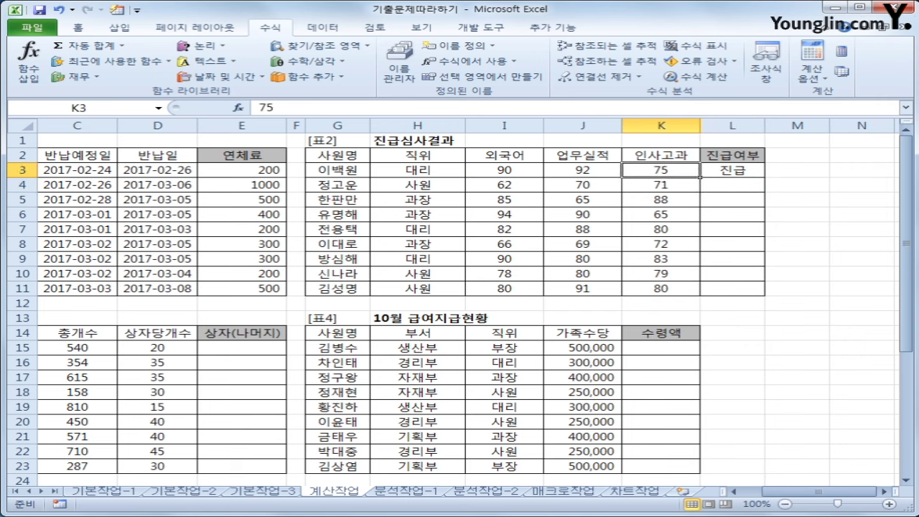
drag(514, 255, 530, 251)
mouse_move(684, 178)
mouse_down()
mouse_move(575, 182)
mouse_move(584, 153)
mouse_move(693, 184)
mouse_up()
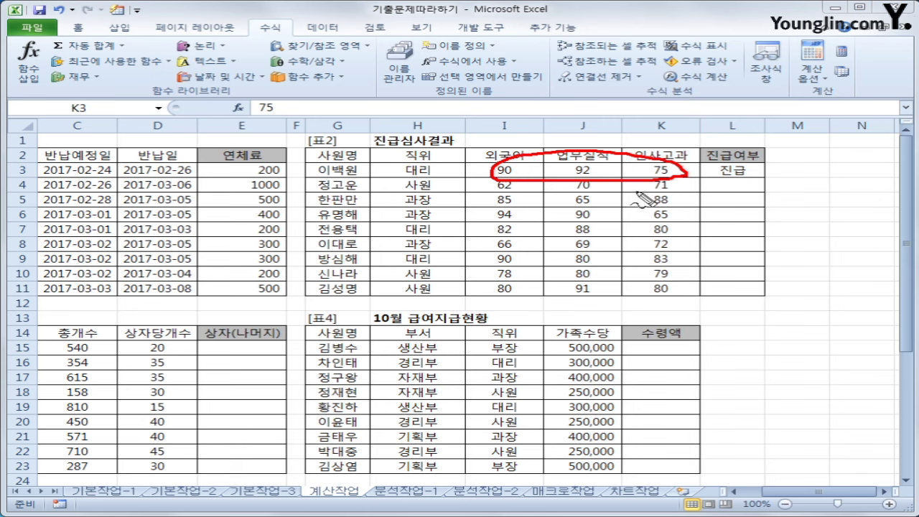
mouse_move(733, 183)
mouse_down()
mouse_move(700, 162)
mouse_move(748, 173)
mouse_move(768, 255)
mouse_move(783, 261)
mouse_up()
key(Escape)
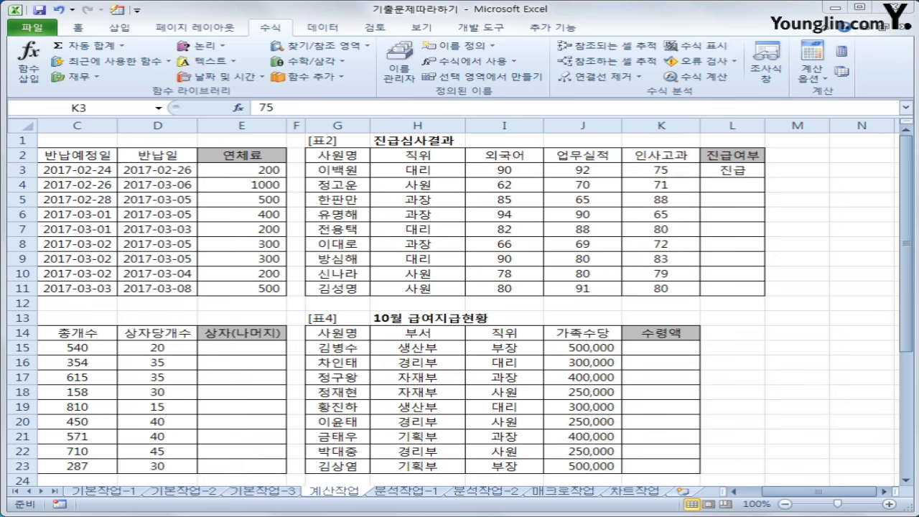
Copy L3's 진급여부 formula down through L11
click(744, 173)
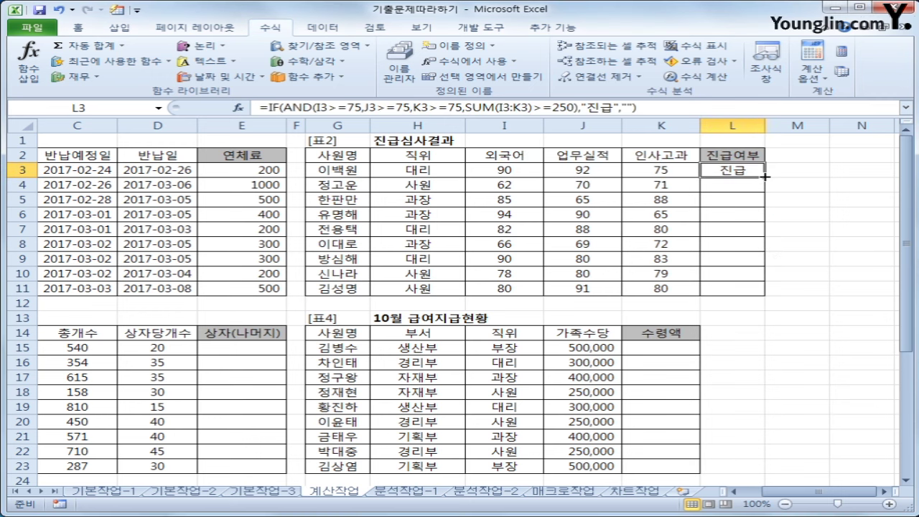
drag(764, 178, 755, 296)
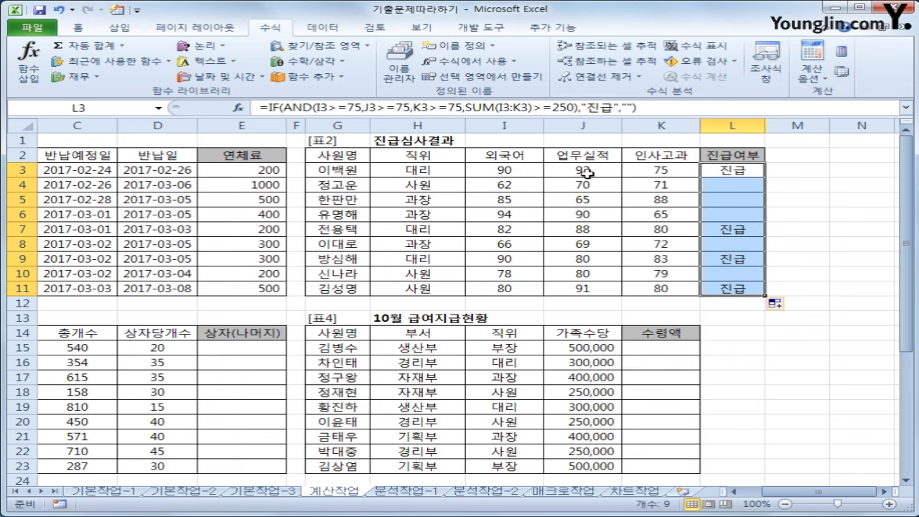
click(731, 174)
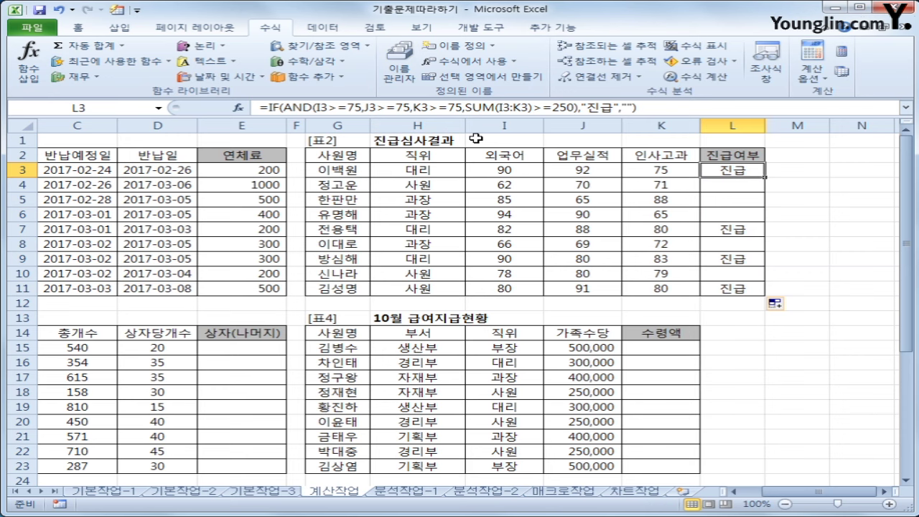
drag(782, 498, 760, 498)
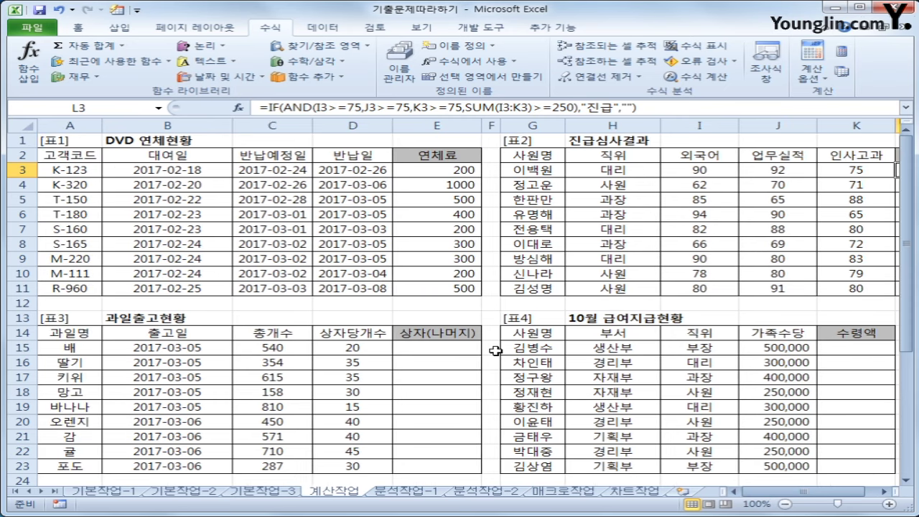
scroll(496, 350, down, 3)
click(422, 212)
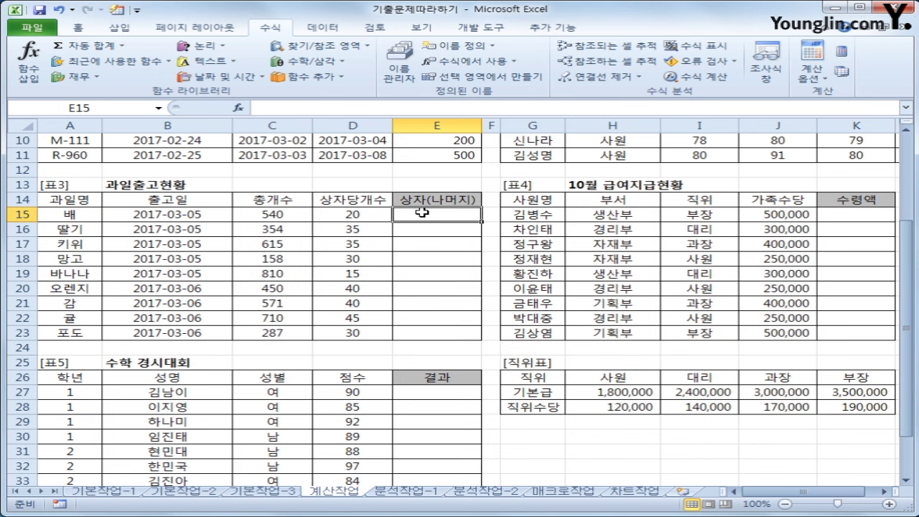
drag(269, 214, 269, 329)
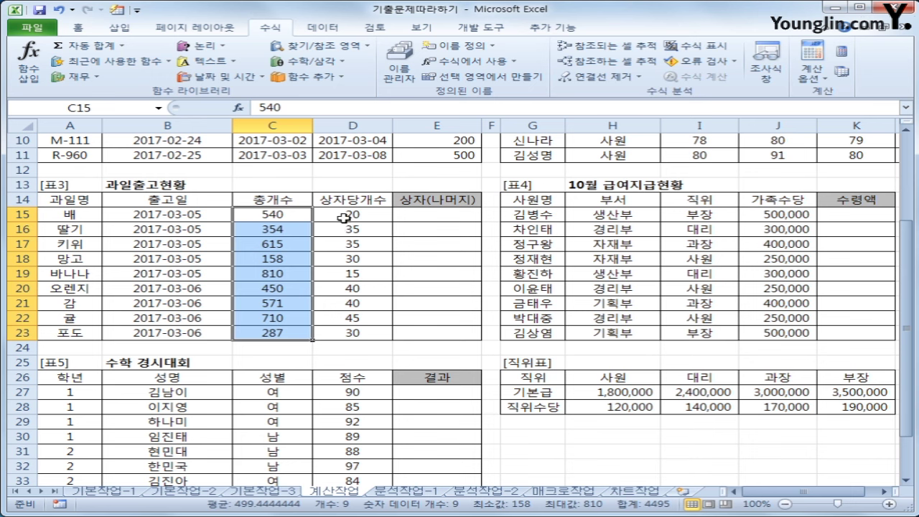
drag(343, 215, 344, 331)
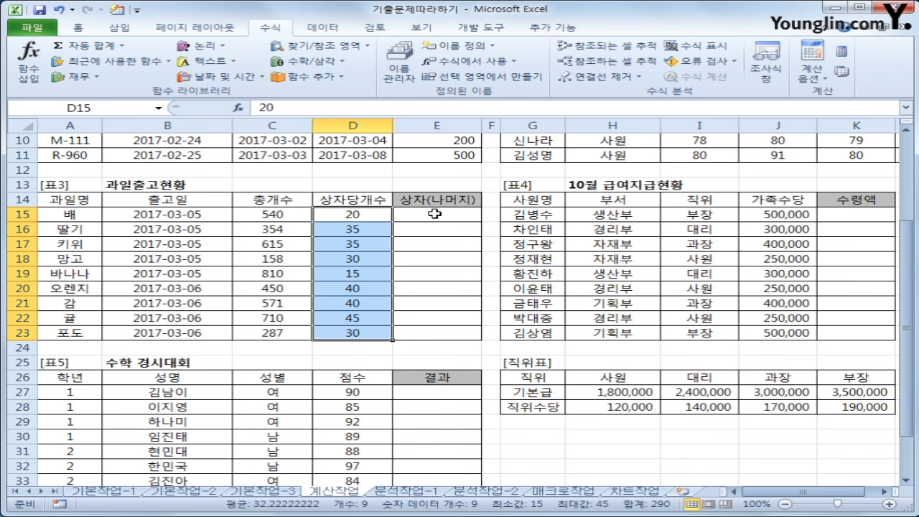
drag(435, 213, 429, 330)
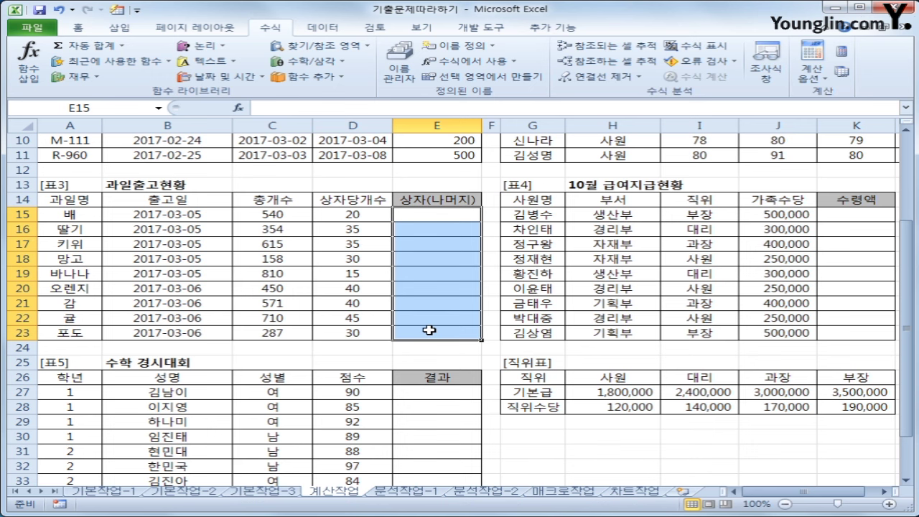
click(284, 216)
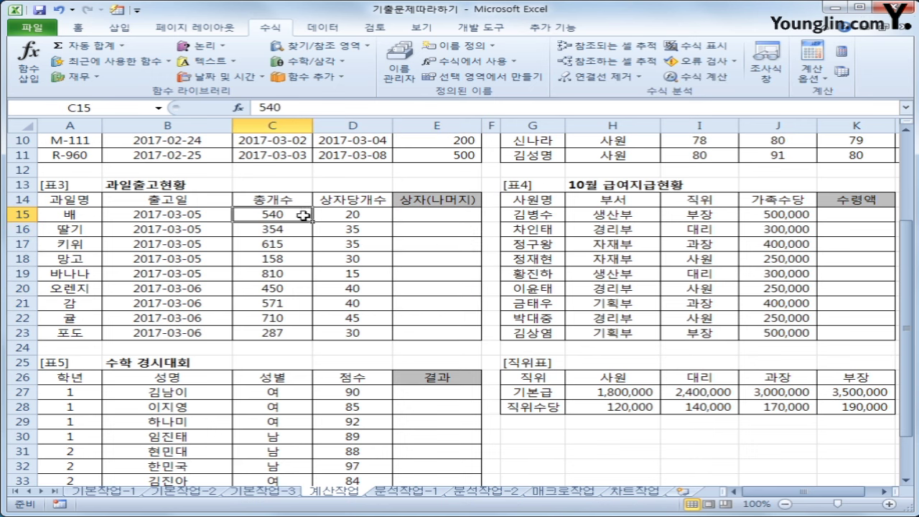
click(335, 215)
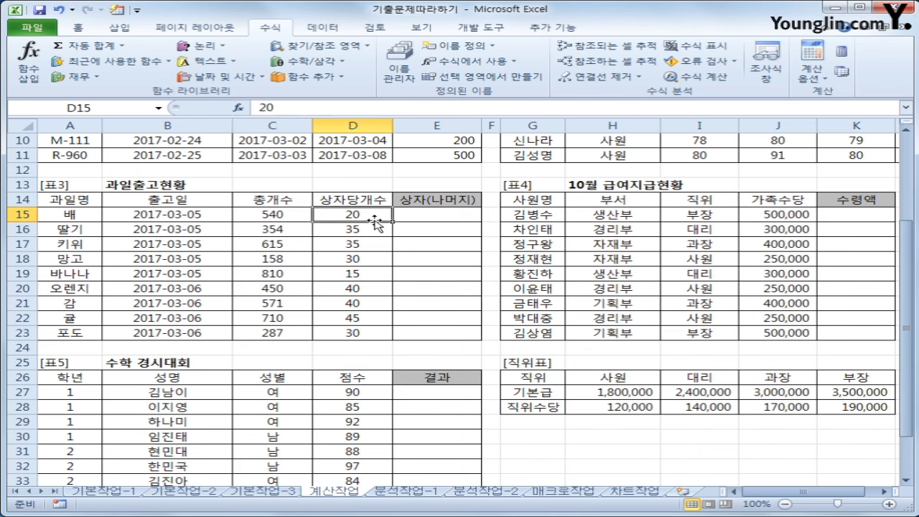
click(424, 214)
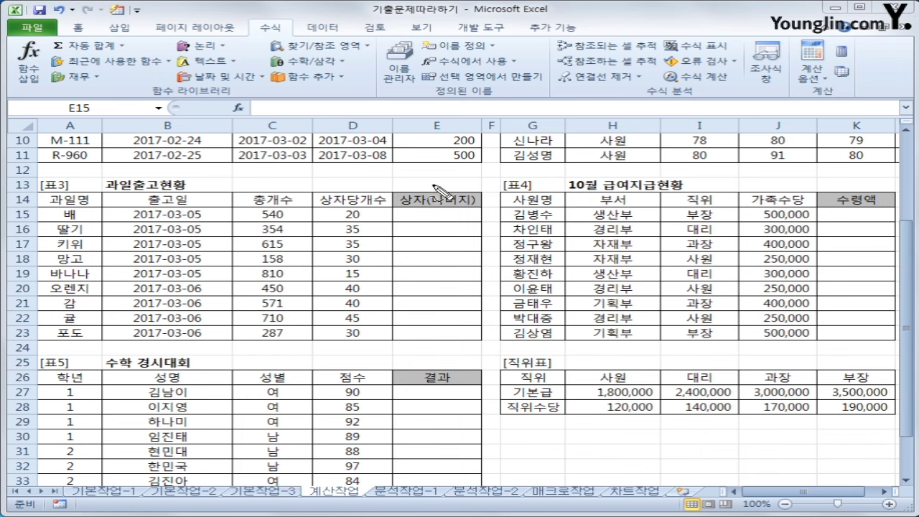
drag(433, 186, 430, 210)
drag(463, 184, 473, 211)
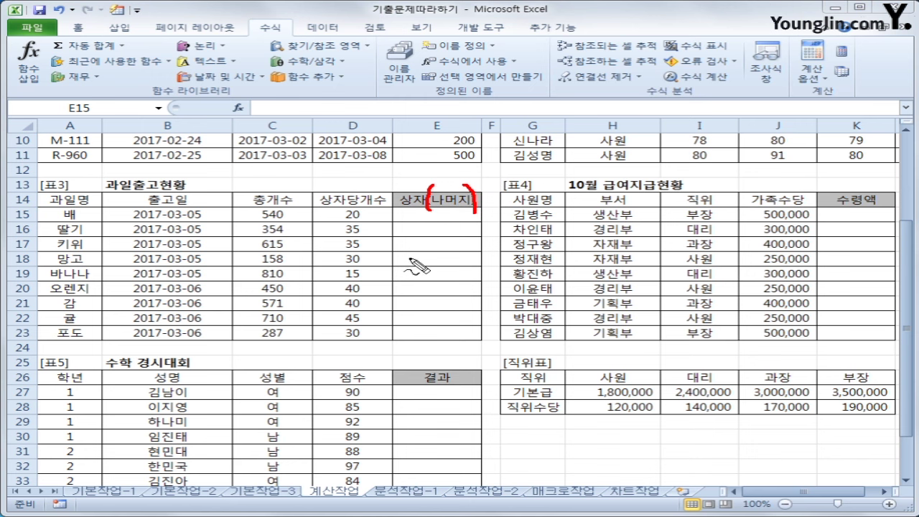
drag(440, 229, 425, 260)
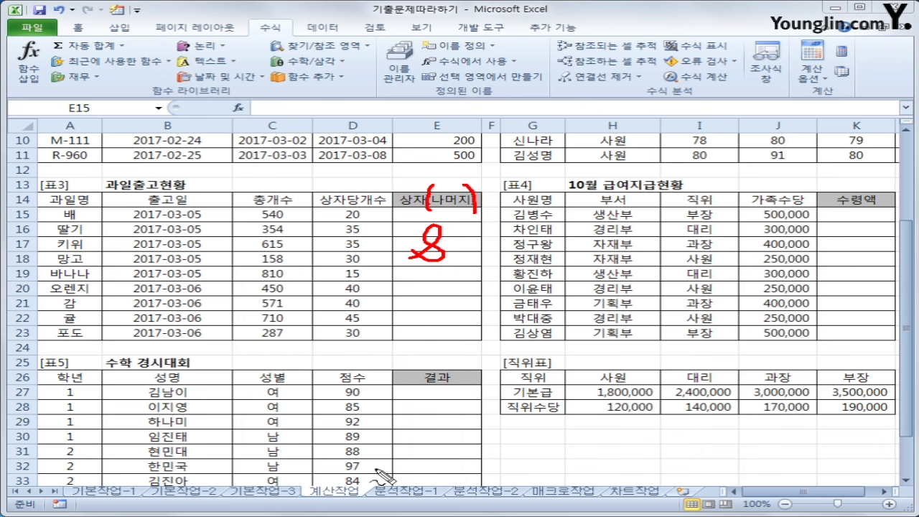
key(e)
key(Escape)
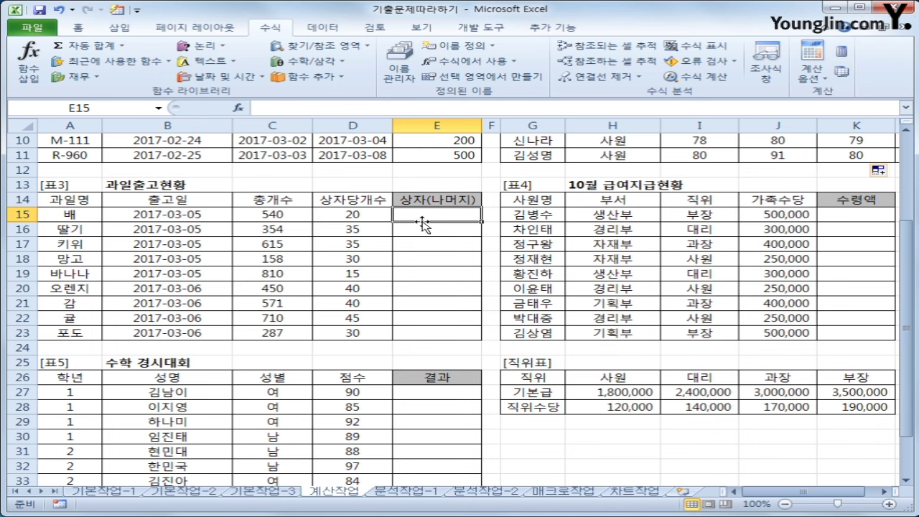
Enter =INT(C15/D15) in E15, giving 27 full boxes for 배
text(=)
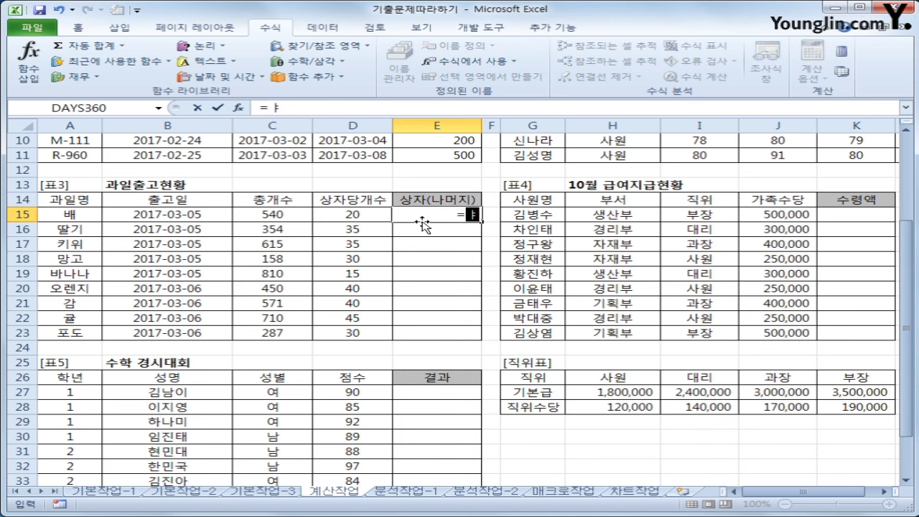
text(int)
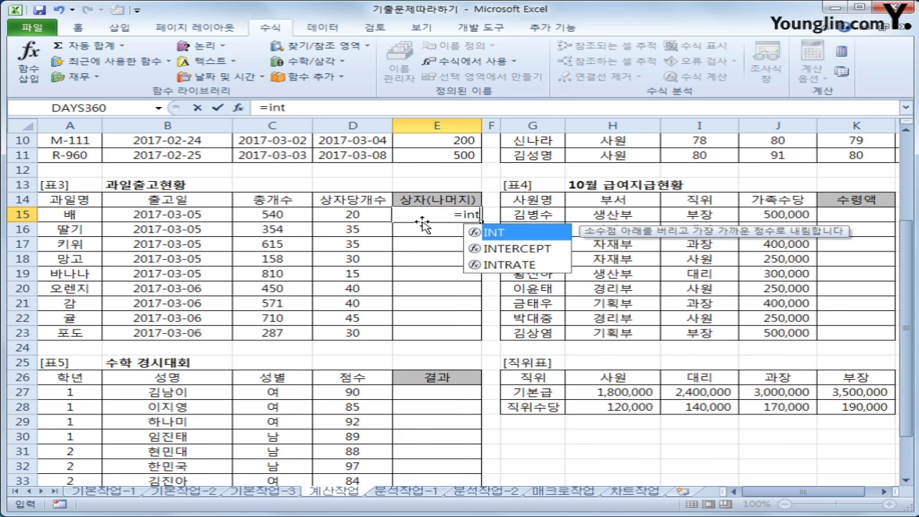
text(()
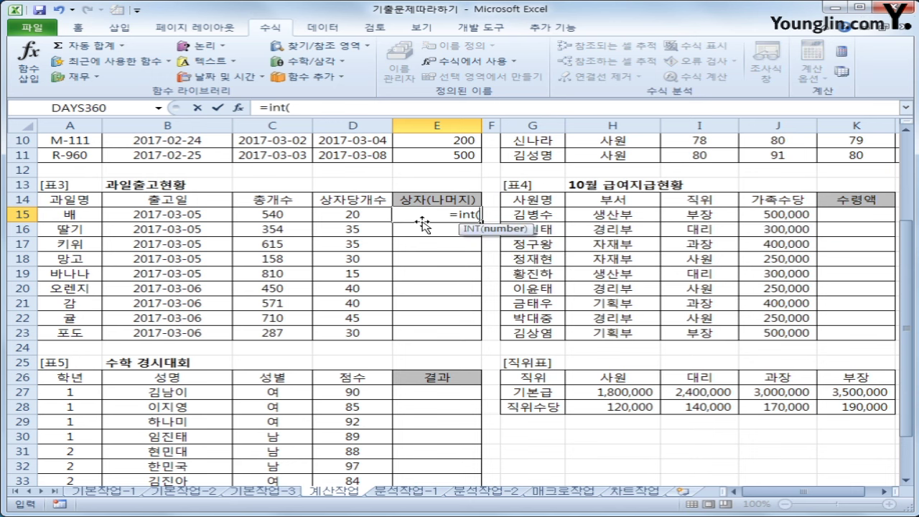
click(278, 219)
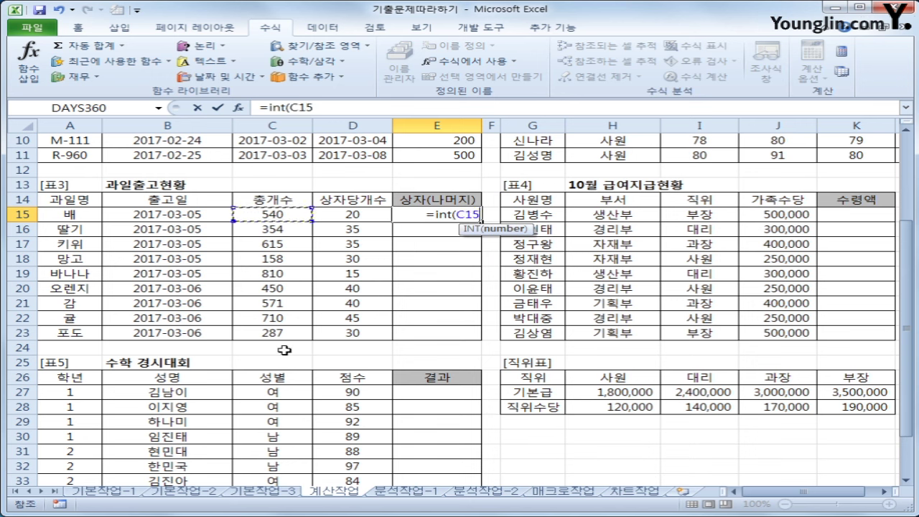
text(/)
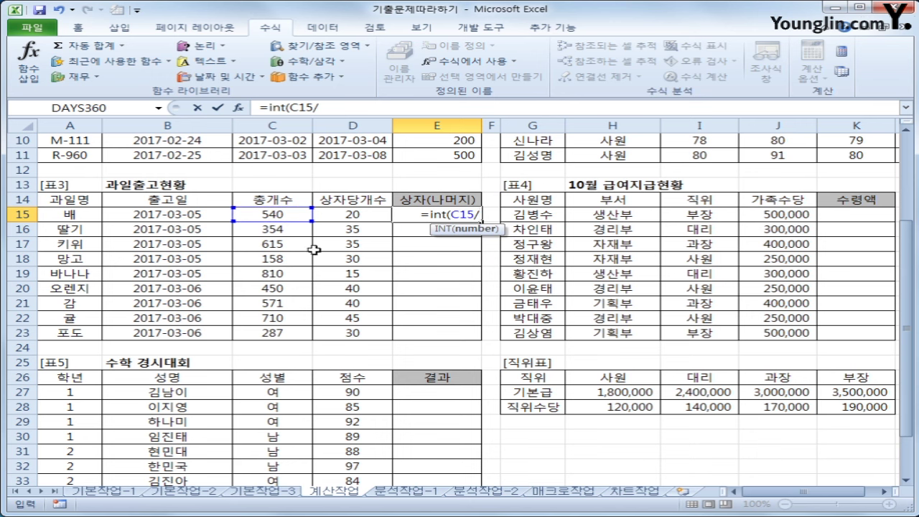
click(336, 210)
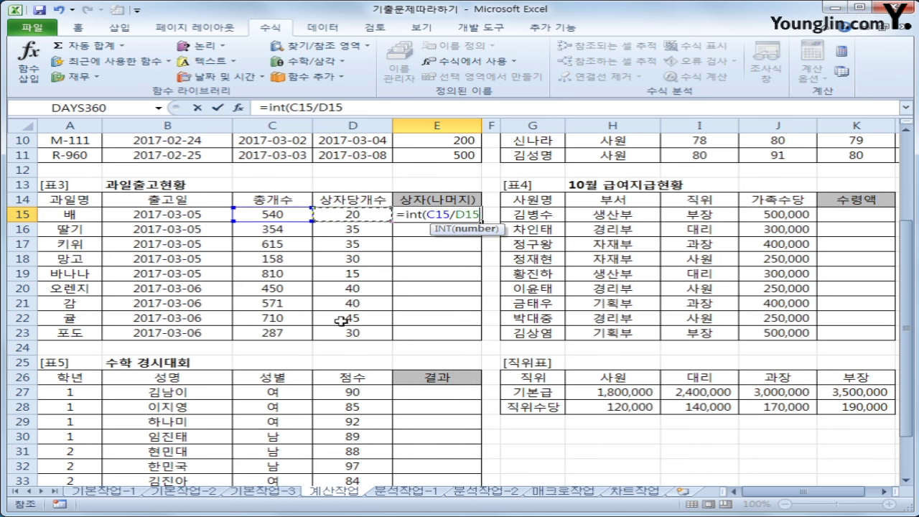
text())
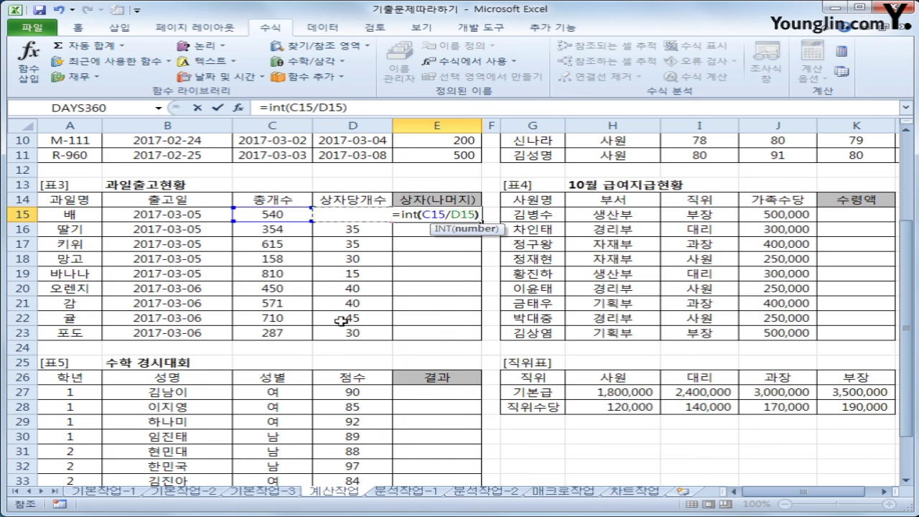
key(Return)
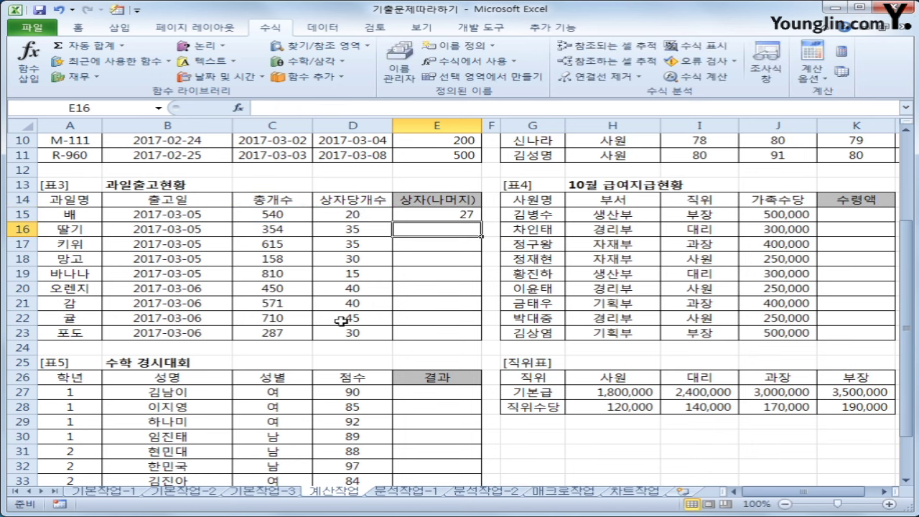
key(Up)
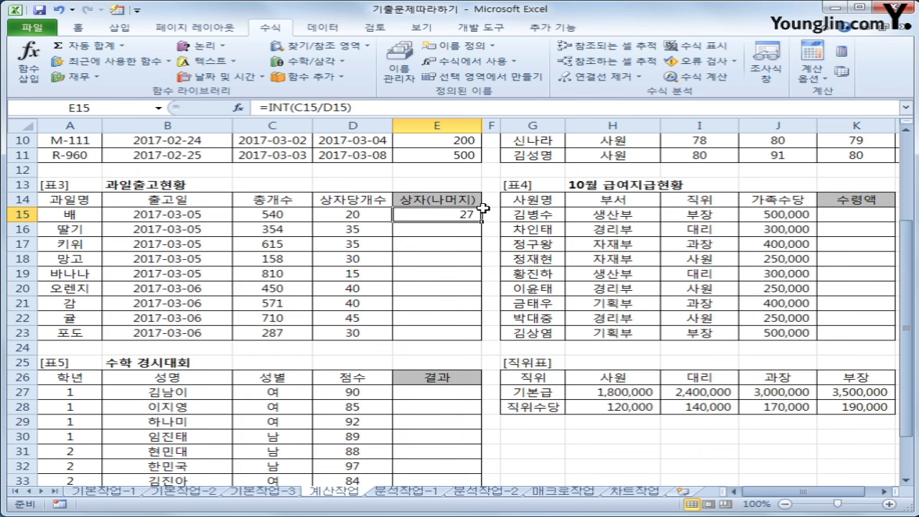
Append &"("&MOD(C15,D15)&")" to E15's formula so it displays 27(0)
click(373, 107)
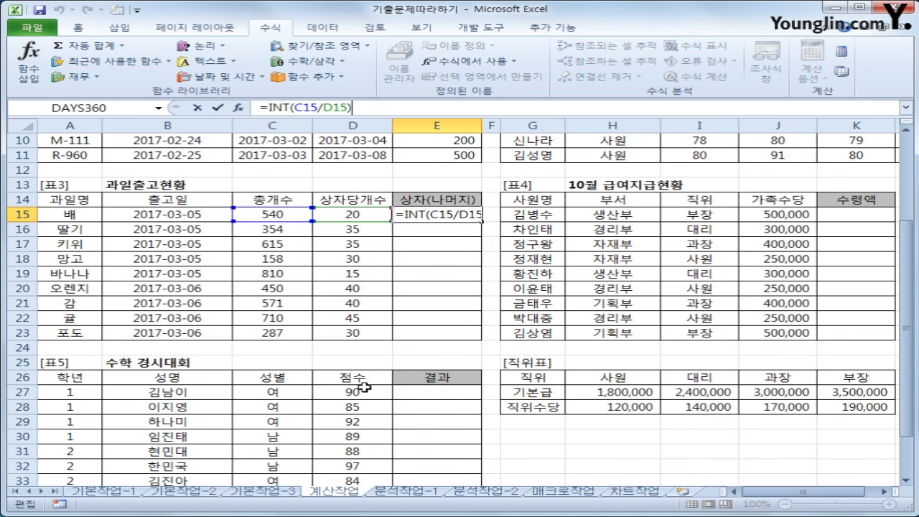
text(&)
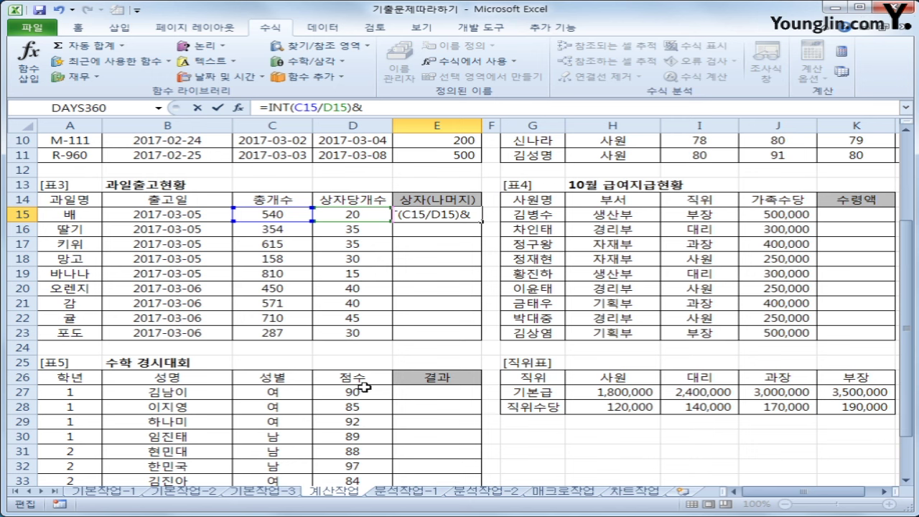
text("(")
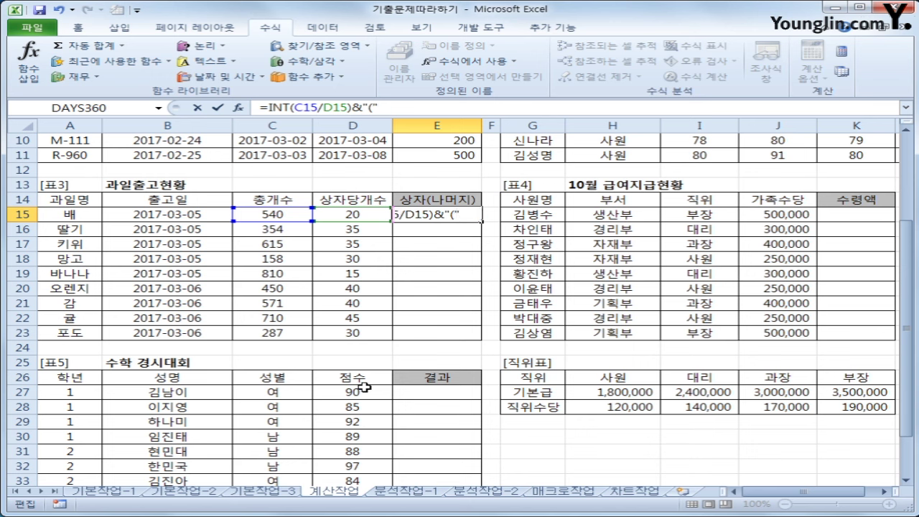
text(&mod)
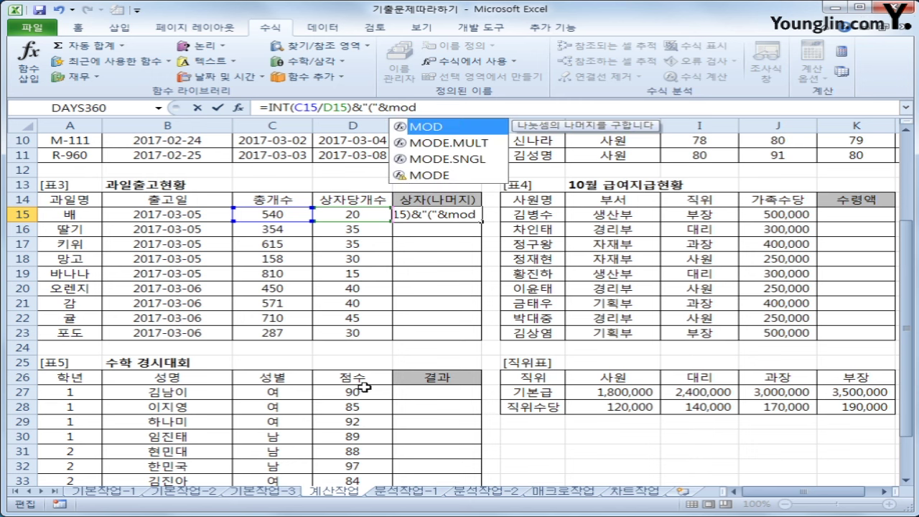
text(()
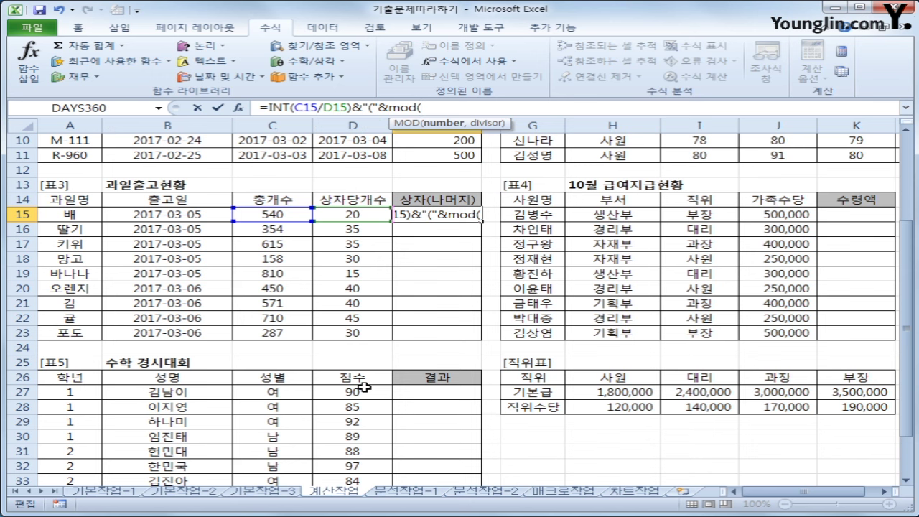
click(263, 218)
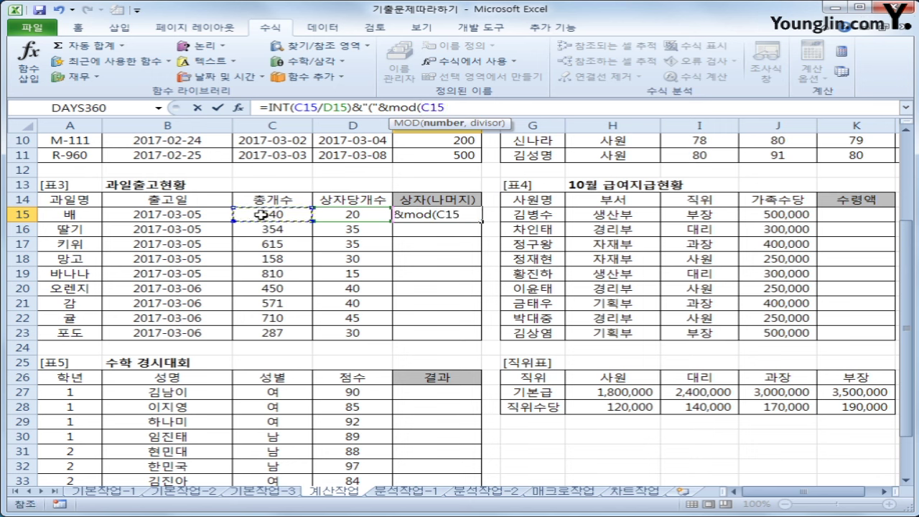
text(,)
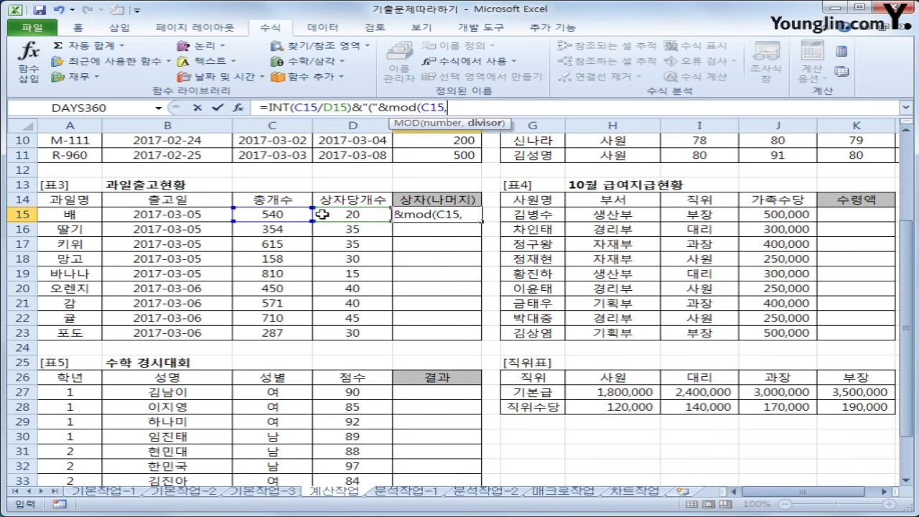
click(322, 214)
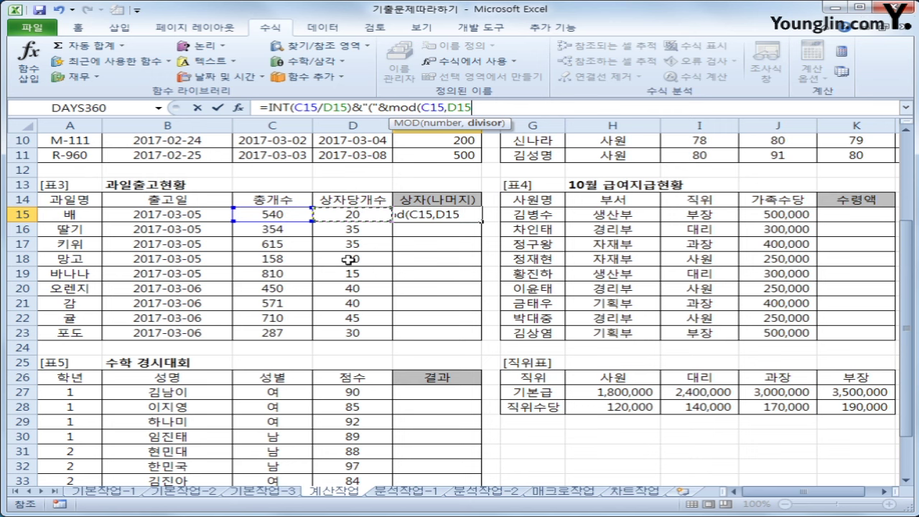
text()&)
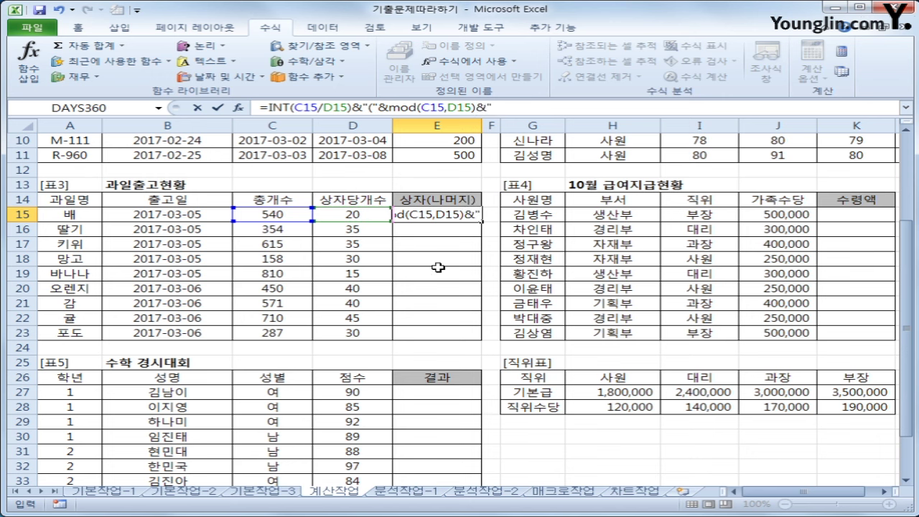
text())
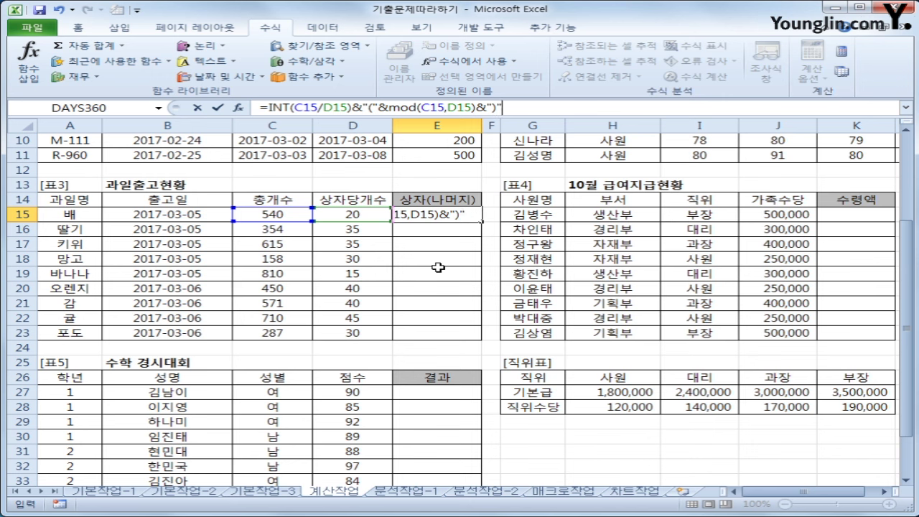
key(Return)
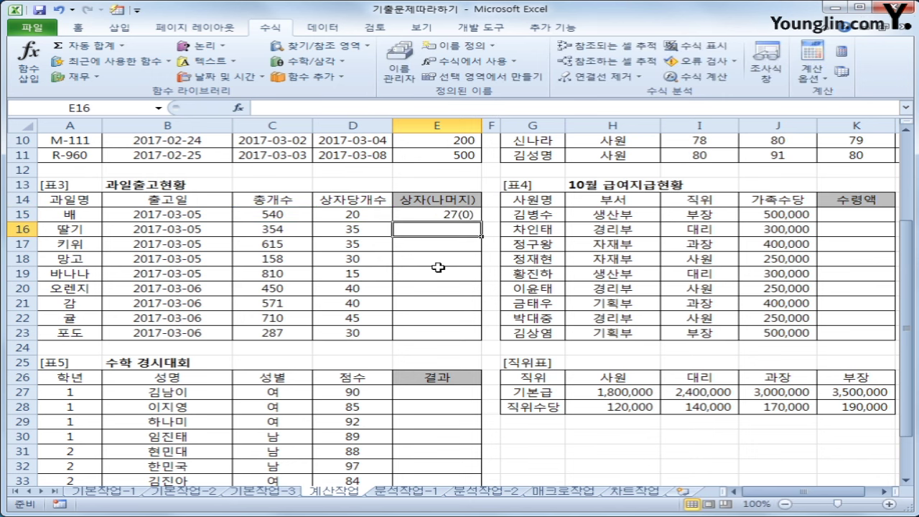
click(442, 215)
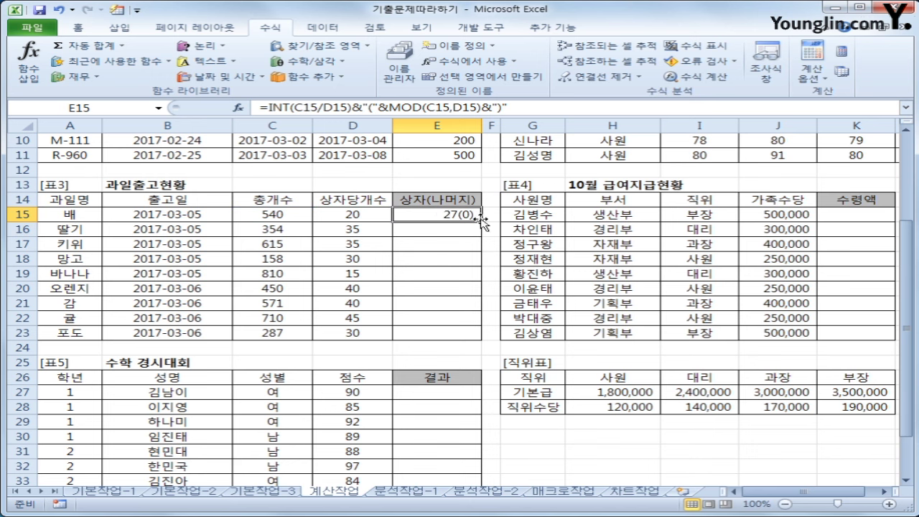
Fill E15's box-and-remainder formula down to E23, giving results like 10(4) and 9(17)
drag(484, 221, 470, 338)
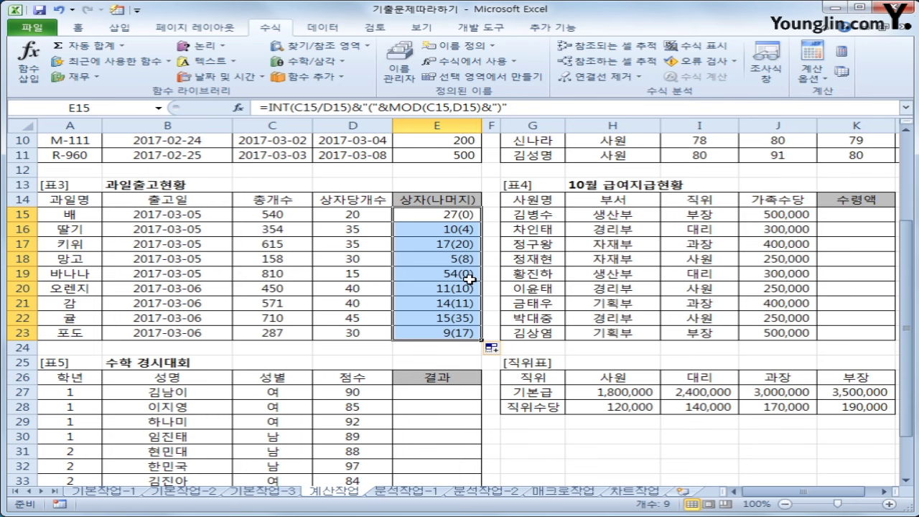
drag(776, 493, 794, 492)
click(812, 217)
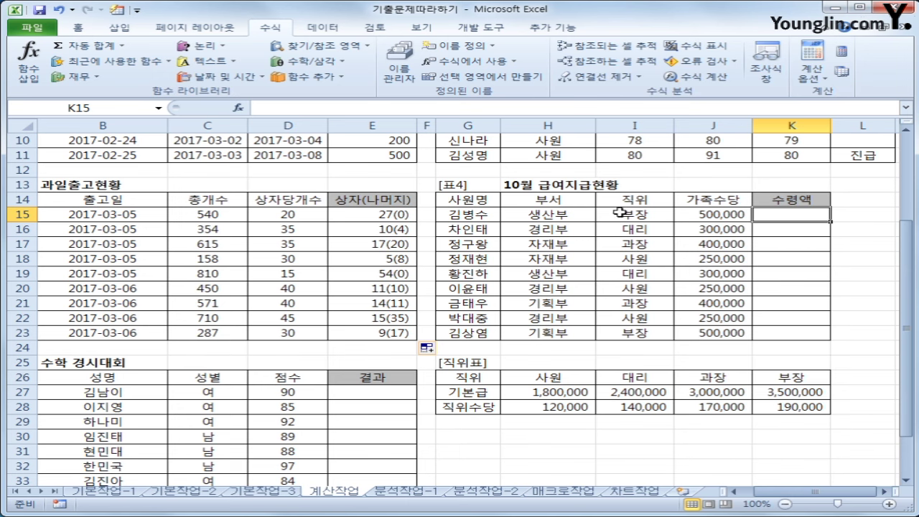
drag(628, 215, 640, 328)
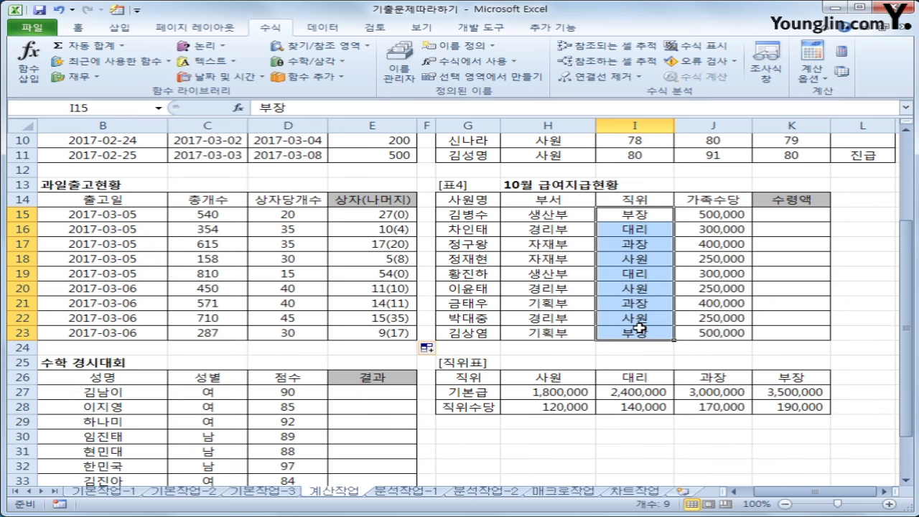
click(558, 378)
drag(557, 378, 757, 410)
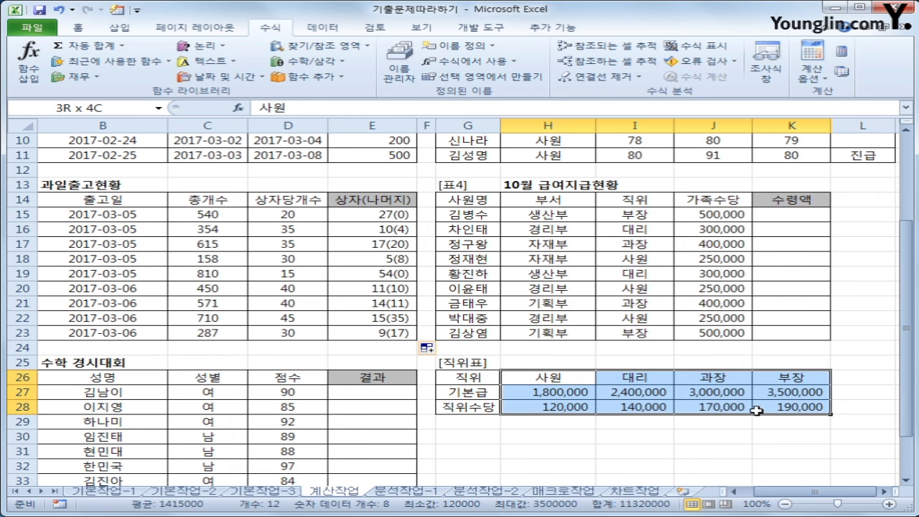
drag(757, 410, 757, 410)
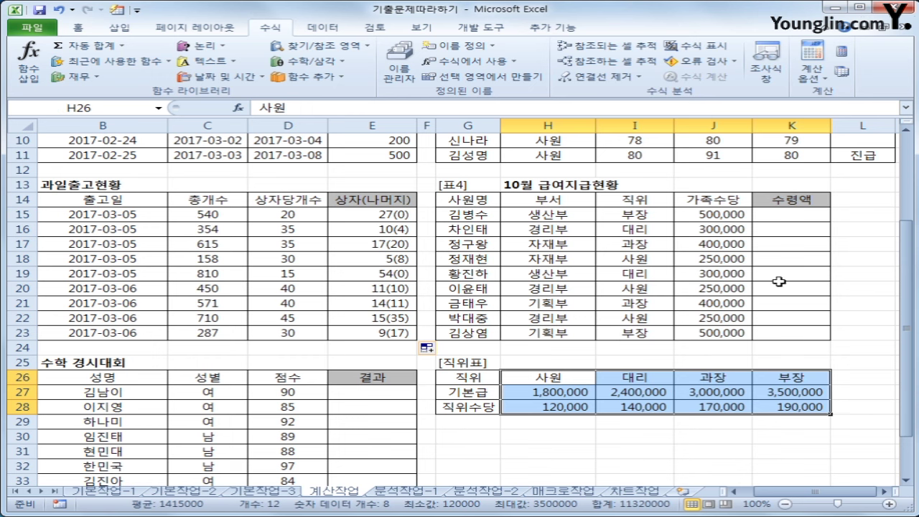
click(792, 214)
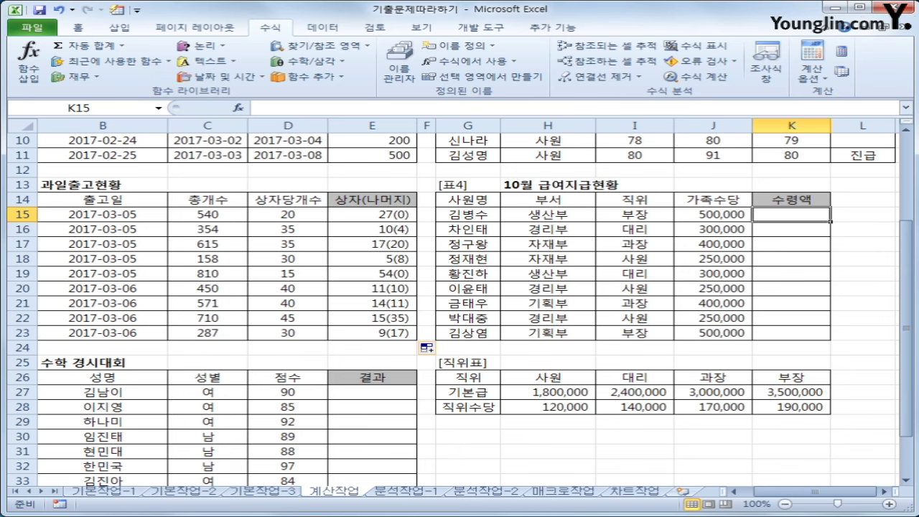
key(ctrl+2)
mouse_move(488, 399)
mouse_down()
mouse_move(438, 385)
mouse_move(492, 394)
mouse_up()
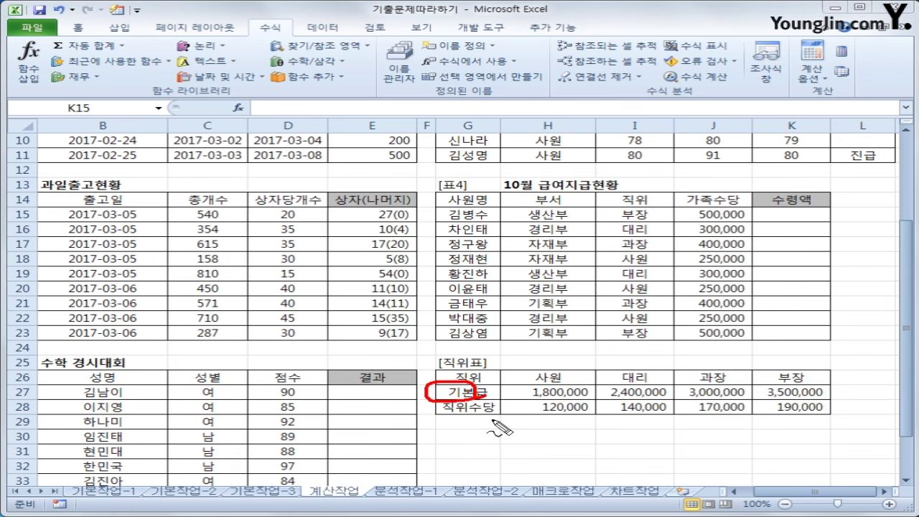
mouse_move(451, 421)
mouse_down()
mouse_move(467, 406)
mouse_move(495, 414)
mouse_up()
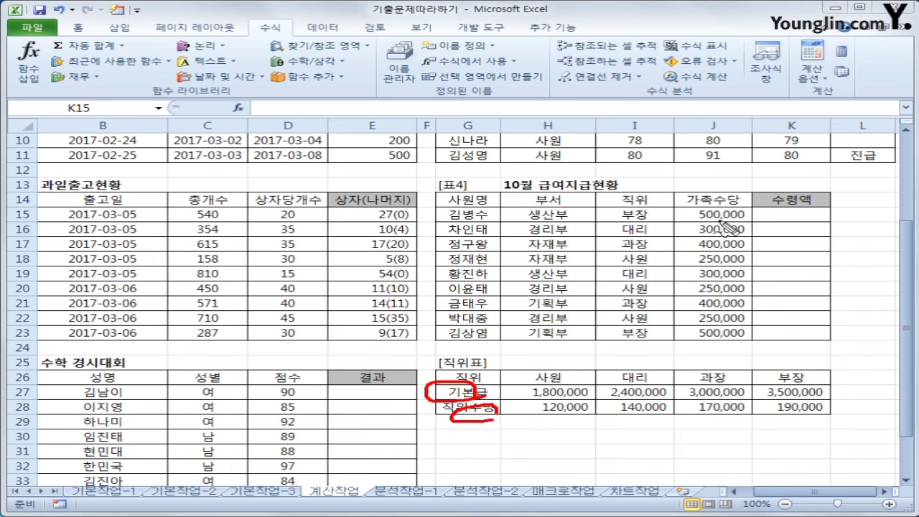
mouse_move(722, 224)
mouse_down()
mouse_move(702, 204)
mouse_move(727, 223)
mouse_up()
drag(793, 209, 812, 204)
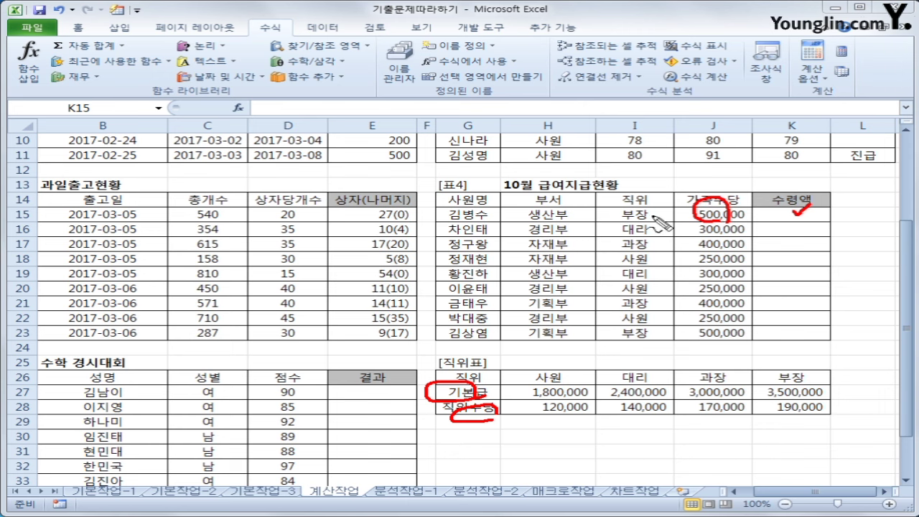
mouse_move(655, 219)
mouse_down()
mouse_move(647, 197)
mouse_move(655, 224)
mouse_up()
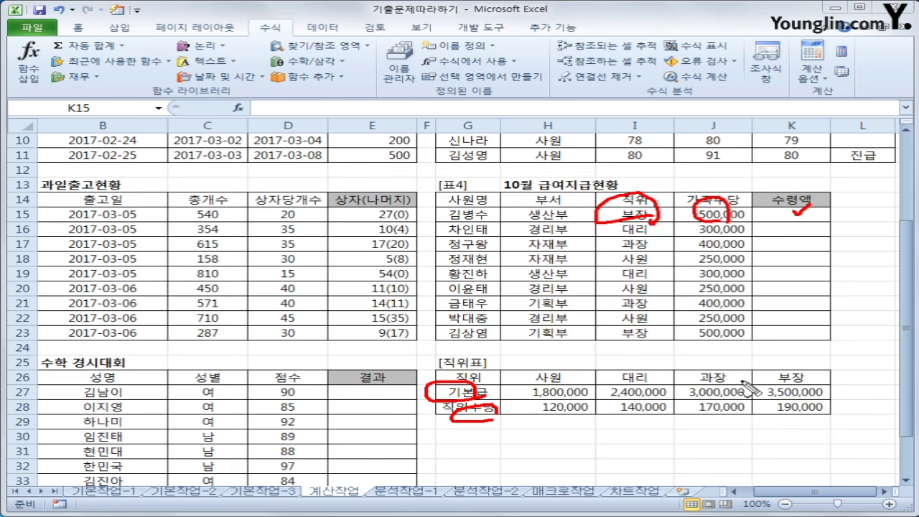
mouse_move(759, 385)
mouse_down()
mouse_move(775, 401)
mouse_move(839, 404)
mouse_move(768, 388)
mouse_move(765, 415)
mouse_move(839, 410)
mouse_up()
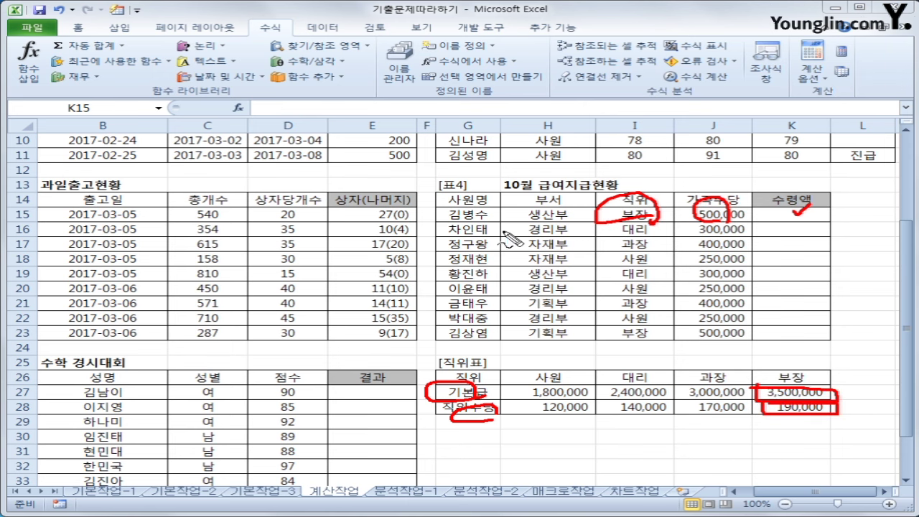
drag(684, 211, 705, 216)
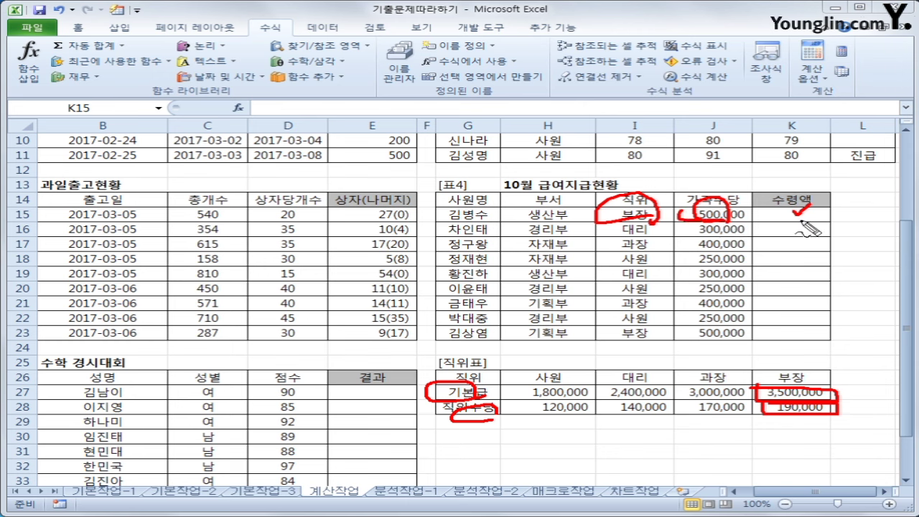
mouse_move(654, 230)
mouse_down()
mouse_move(671, 223)
mouse_move(671, 250)
mouse_up()
click(663, 260)
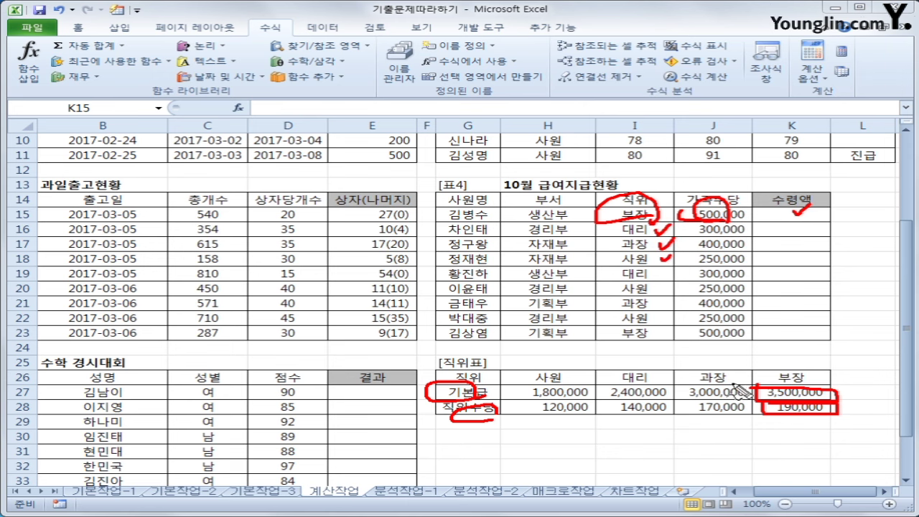
mouse_move(582, 424)
mouse_down()
mouse_move(528, 403)
mouse_move(610, 420)
mouse_move(572, 431)
mouse_up()
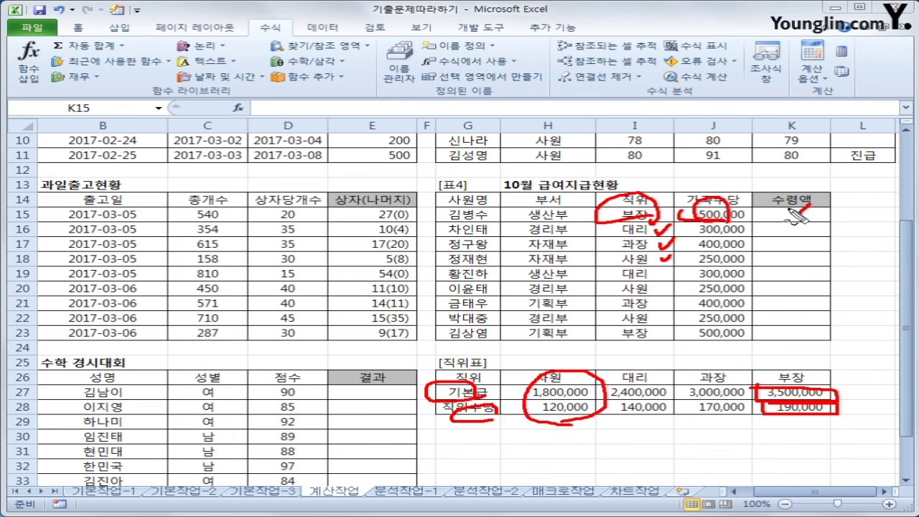
key(Escape)
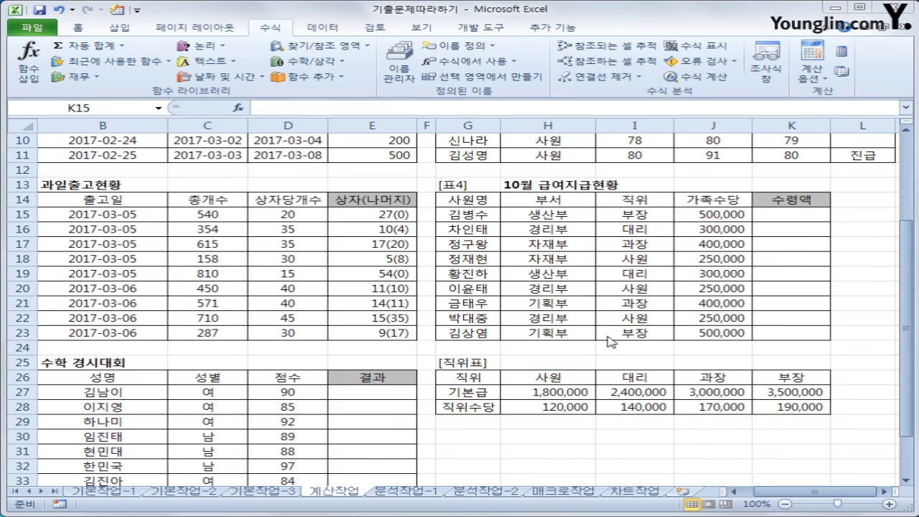
click(799, 215)
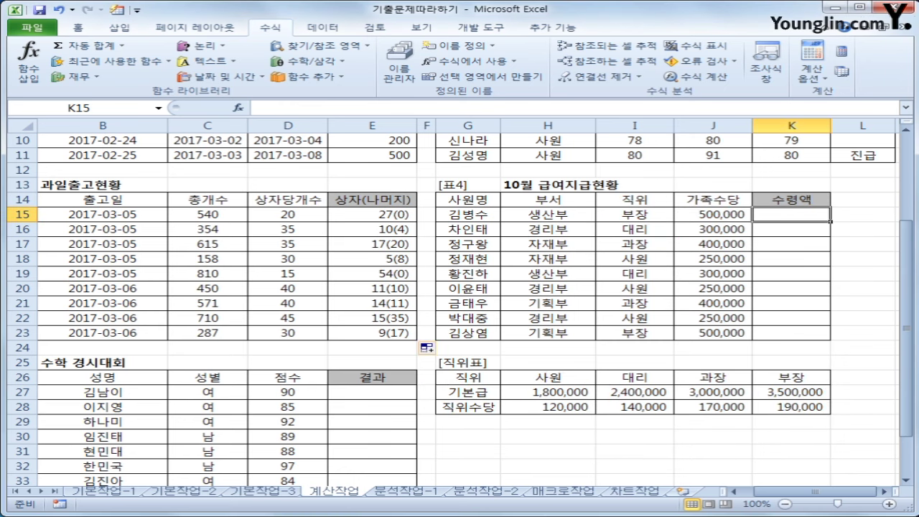
mouse_move(456, 361)
mouse_down()
mouse_move(449, 413)
mouse_move(727, 422)
mouse_move(797, 384)
mouse_move(589, 363)
mouse_move(463, 368)
mouse_up()
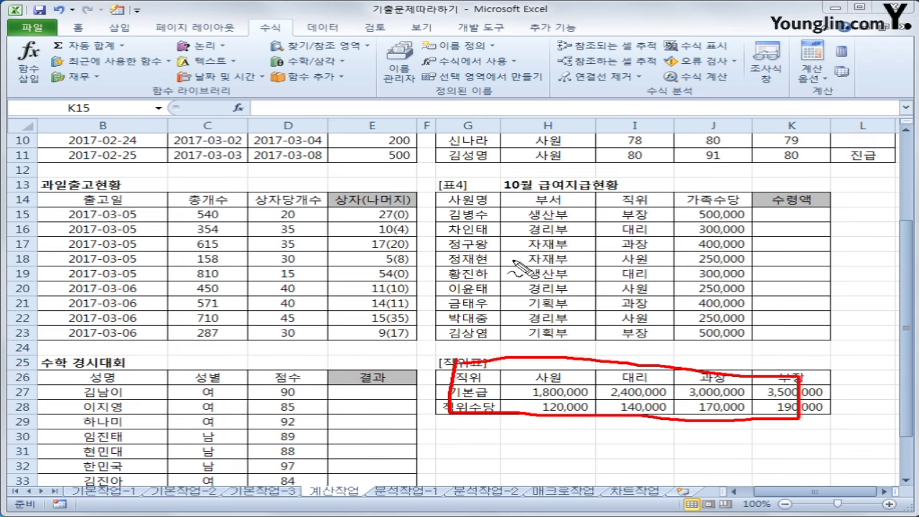
mouse_move(514, 260)
mouse_down()
mouse_move(544, 293)
mouse_move(567, 300)
mouse_up()
mouse_move(589, 272)
mouse_down()
mouse_move(590, 301)
mouse_move(625, 296)
mouse_up()
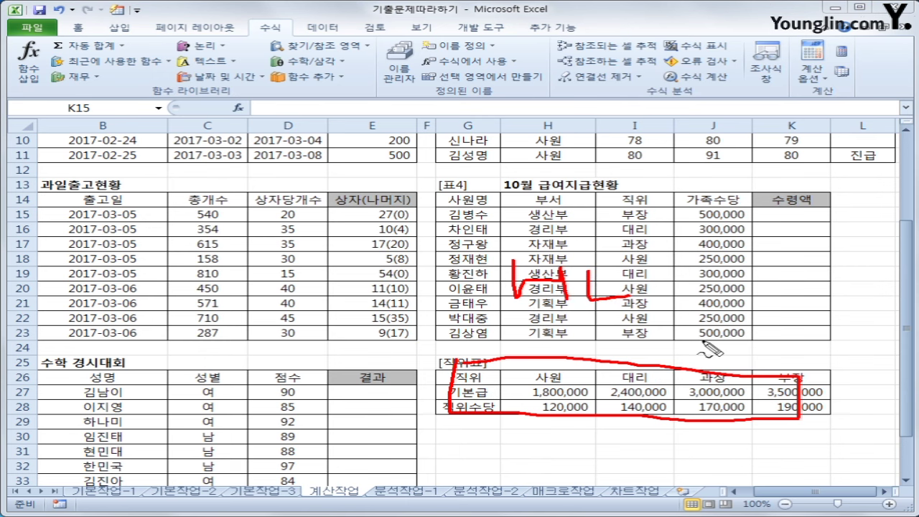
mouse_move(541, 406)
mouse_down()
mouse_move(536, 468)
mouse_move(643, 453)
mouse_move(526, 385)
mouse_move(528, 415)
mouse_up()
mouse_move(555, 428)
mouse_down()
mouse_move(573, 445)
mouse_move(588, 426)
mouse_up()
mouse_move(595, 428)
mouse_down()
mouse_move(616, 462)
mouse_move(631, 450)
mouse_up()
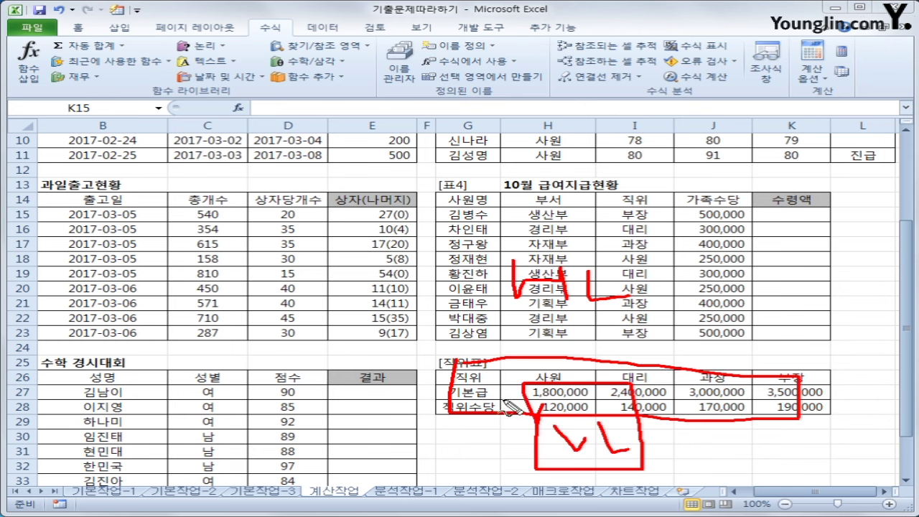
key(Escape)
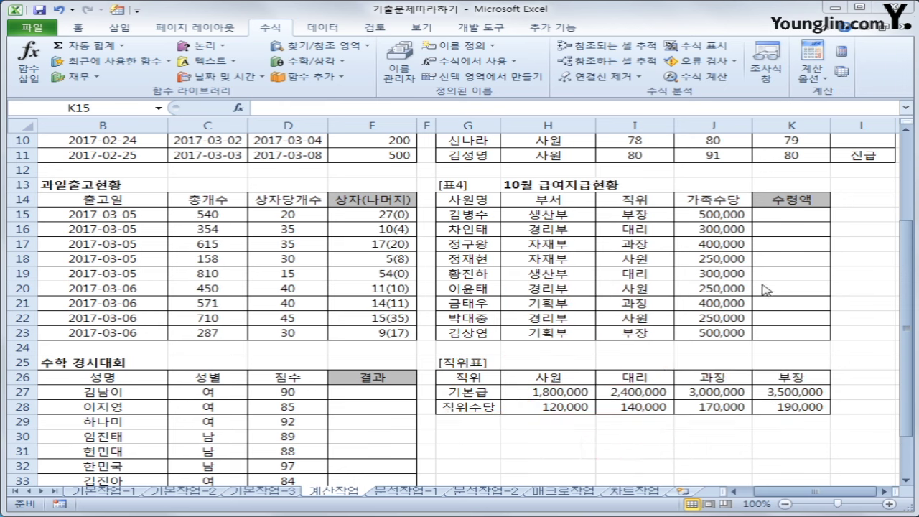
Start an HLOOKUP in K15 with lookup value I15 and absolute table $H$26:$K$28
click(781, 214)
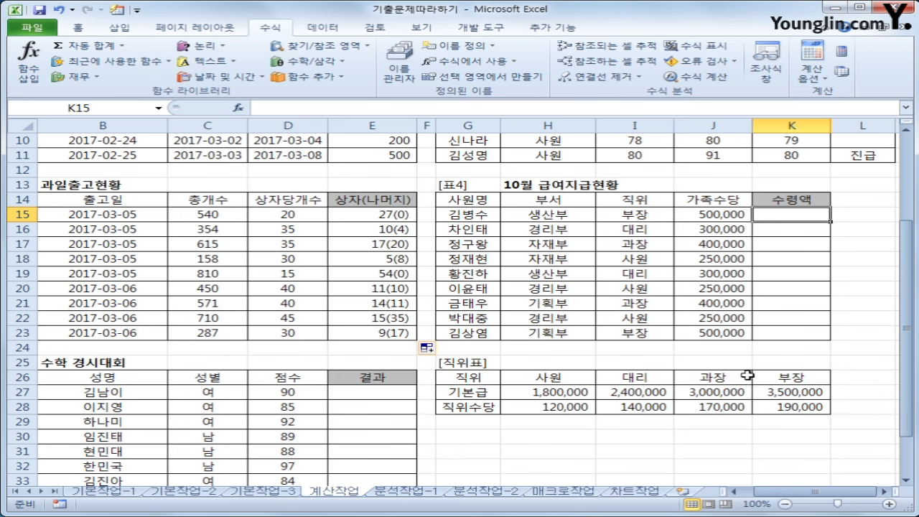
click(332, 49)
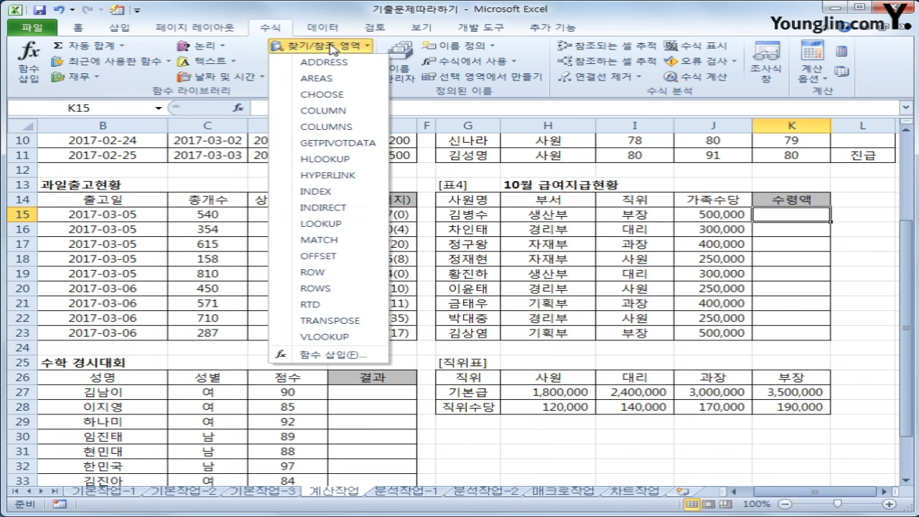
click(340, 159)
drag(378, 184, 216, 64)
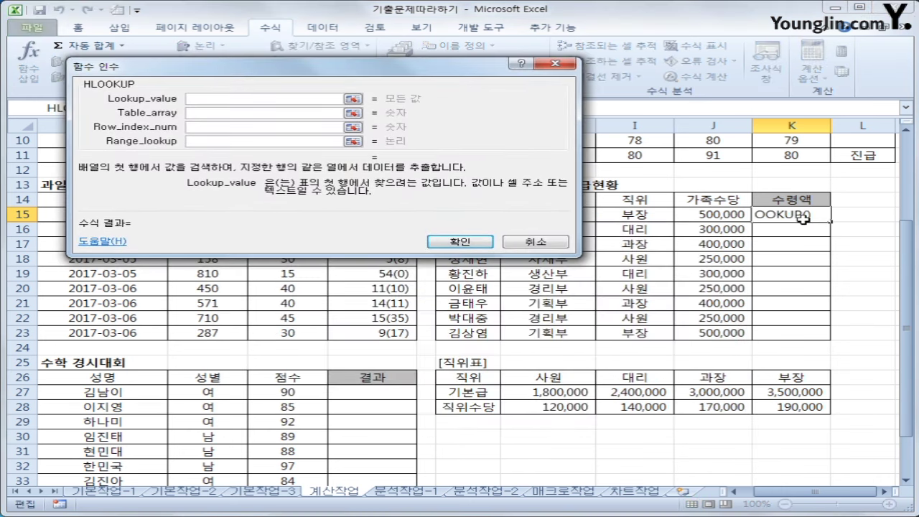
click(652, 216)
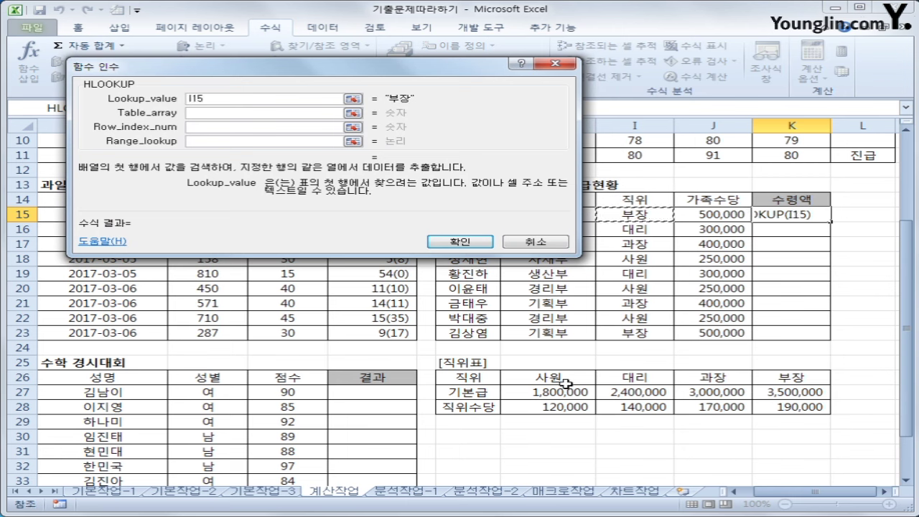
click(277, 112)
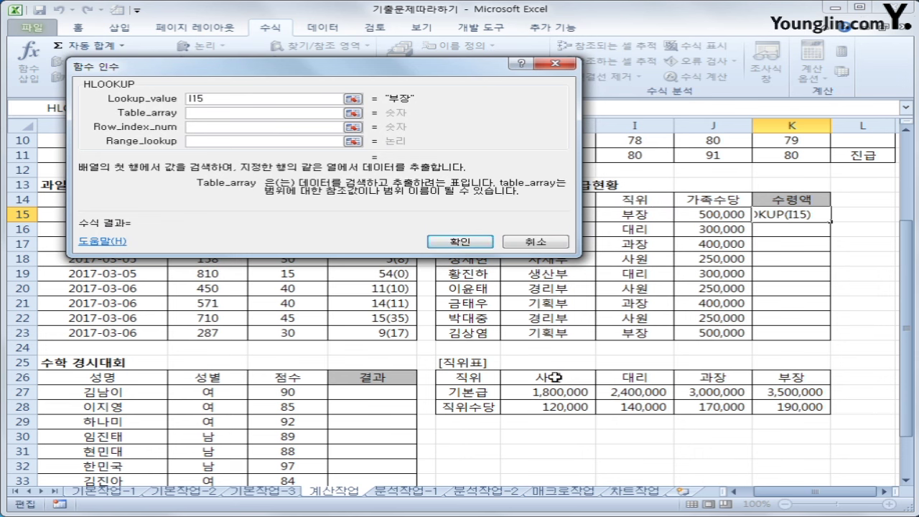
drag(557, 381, 766, 405)
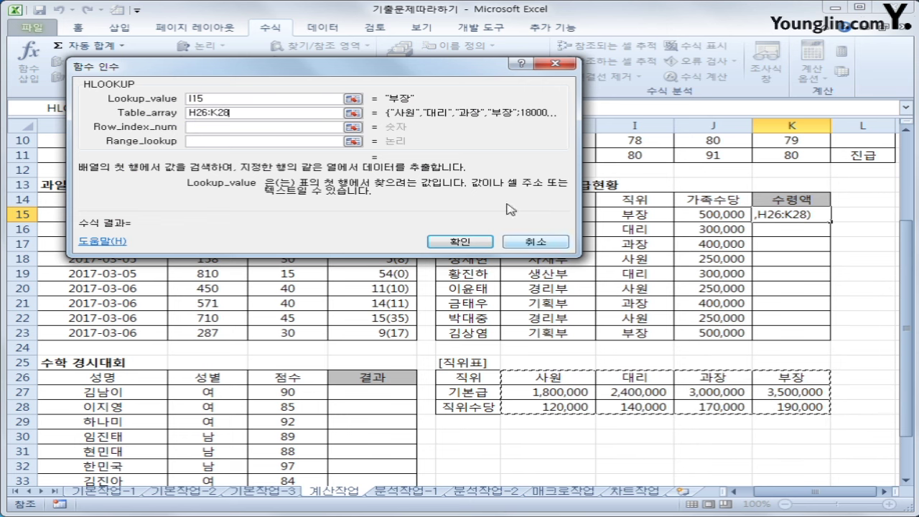
key(F4)
Set row index 2 and match type 0 so K15 returns the 부장 base pay 3,500,000
click(258, 127)
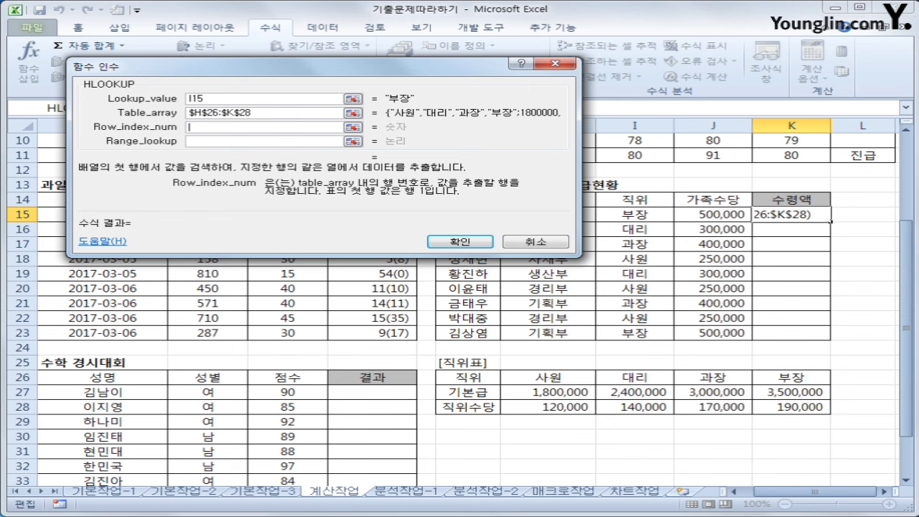
mouse_move(431, 366)
mouse_down()
mouse_move(431, 381)
mouse_move(694, 428)
mouse_move(833, 406)
mouse_move(675, 380)
mouse_move(434, 370)
mouse_up()
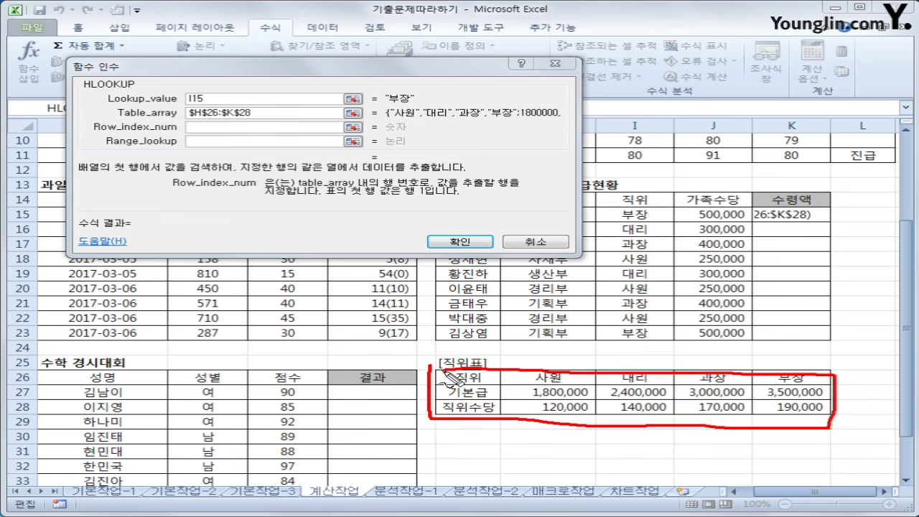
mouse_move(544, 375)
mouse_down()
mouse_move(523, 394)
mouse_move(819, 402)
mouse_move(683, 374)
mouse_move(519, 386)
mouse_up()
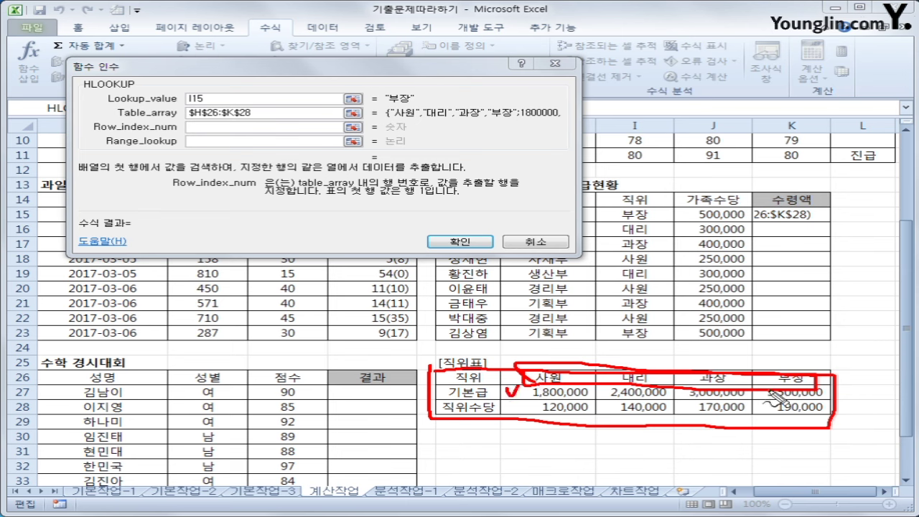
mouse_move(790, 382)
mouse_down()
mouse_move(862, 374)
mouse_move(867, 363)
mouse_move(851, 397)
mouse_move(882, 415)
mouse_up()
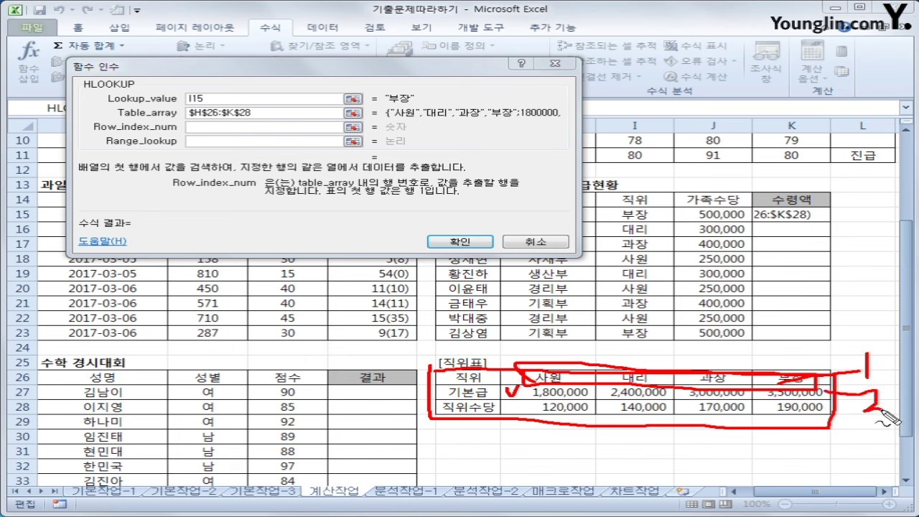
drag(189, 123, 231, 133)
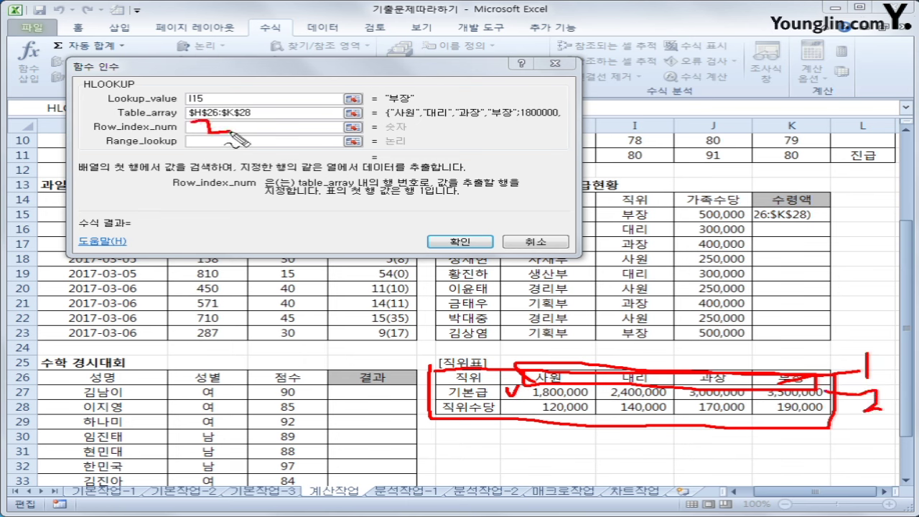
key(Escape)
click(197, 127)
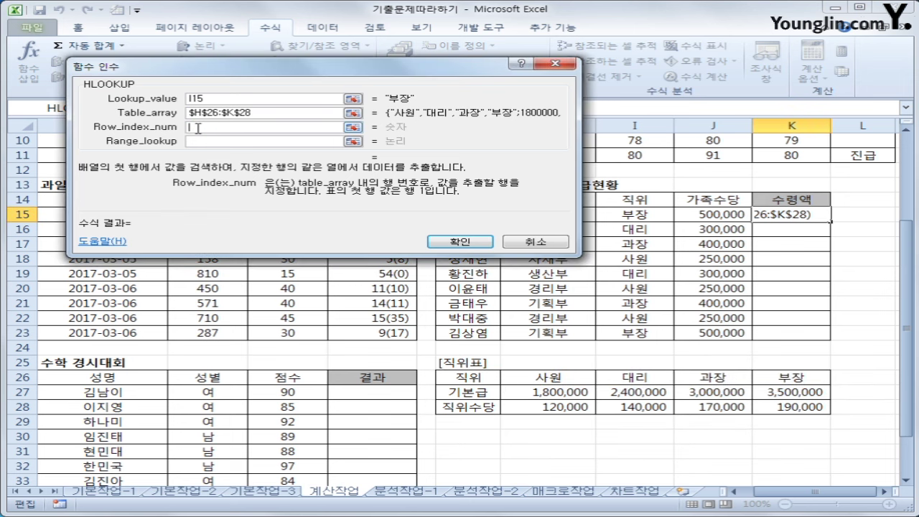
text(2)
click(208, 144)
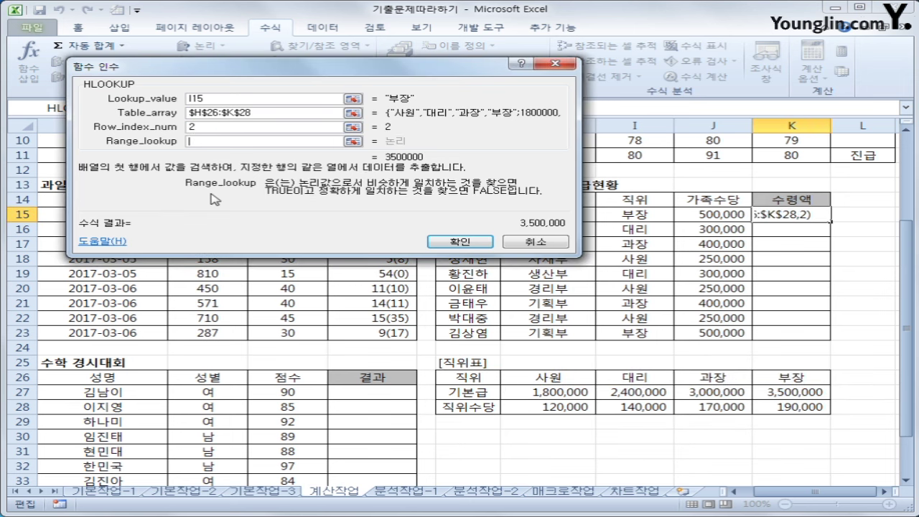
text(0)
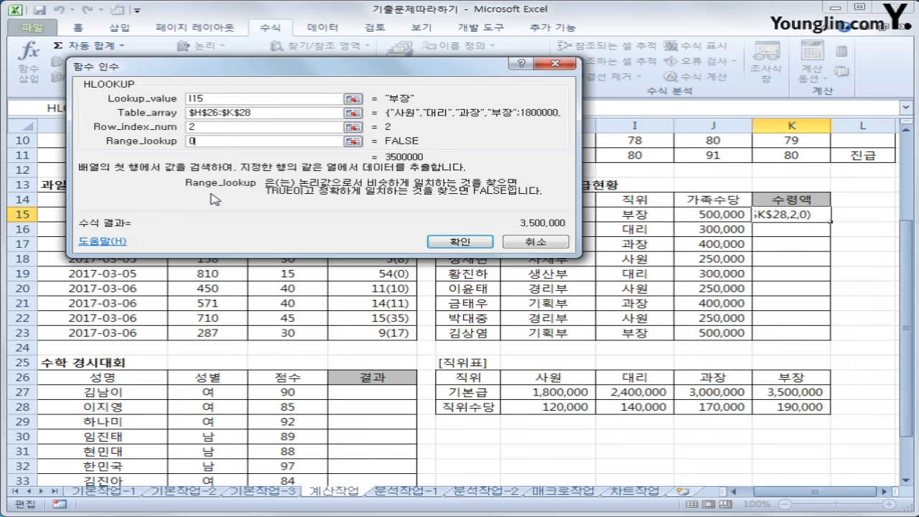
click(463, 241)
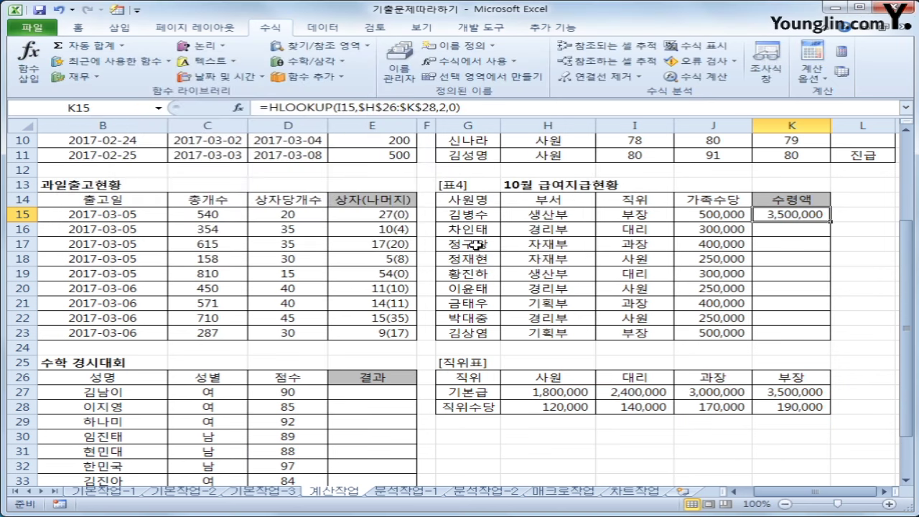
Copy the 기본급 lookup down to K23, then append + HLOOKUP to K15's formula
drag(831, 221, 832, 342)
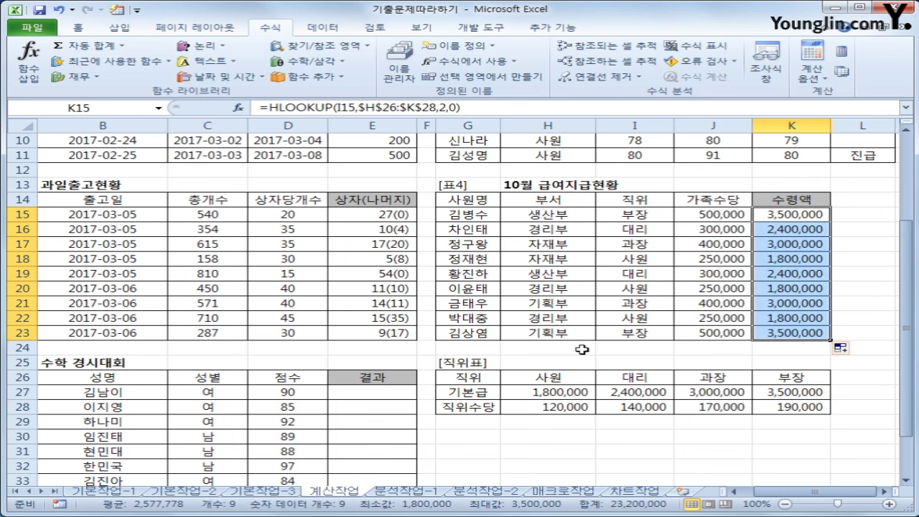
click(801, 213)
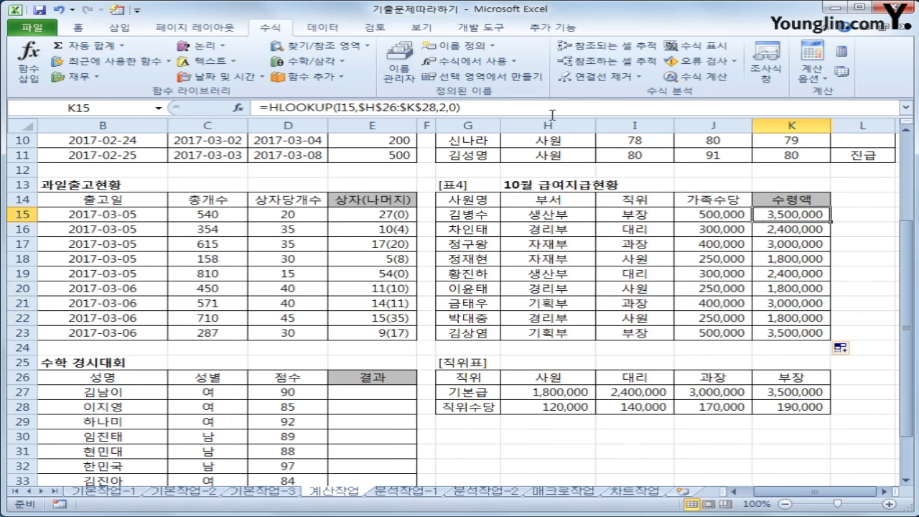
click(516, 107)
text(+)
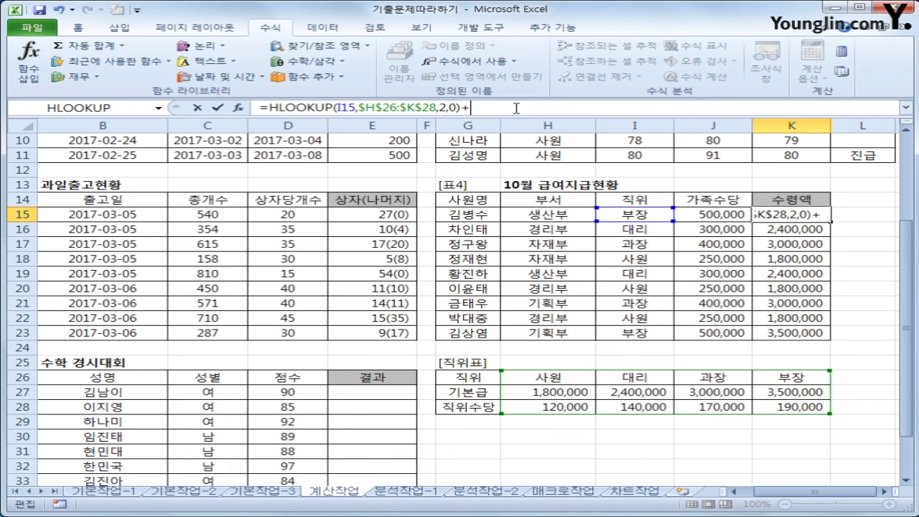
click(320, 45)
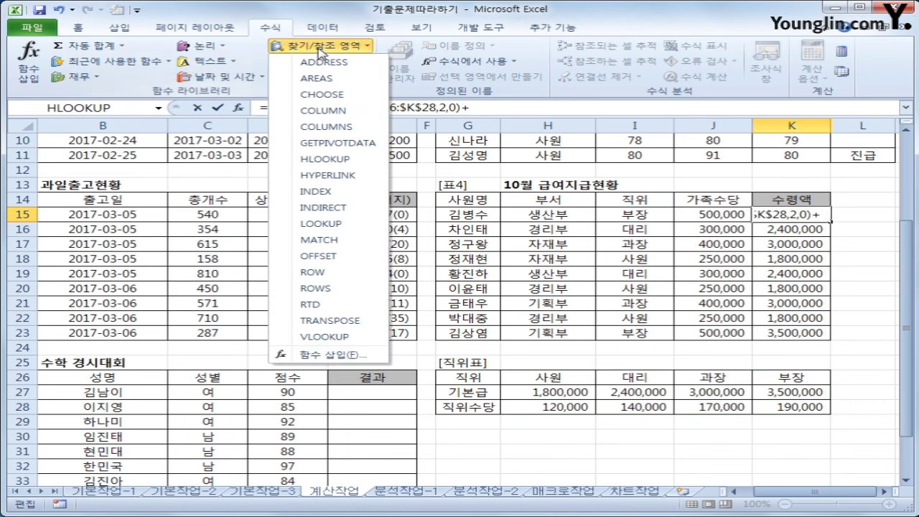
click(325, 159)
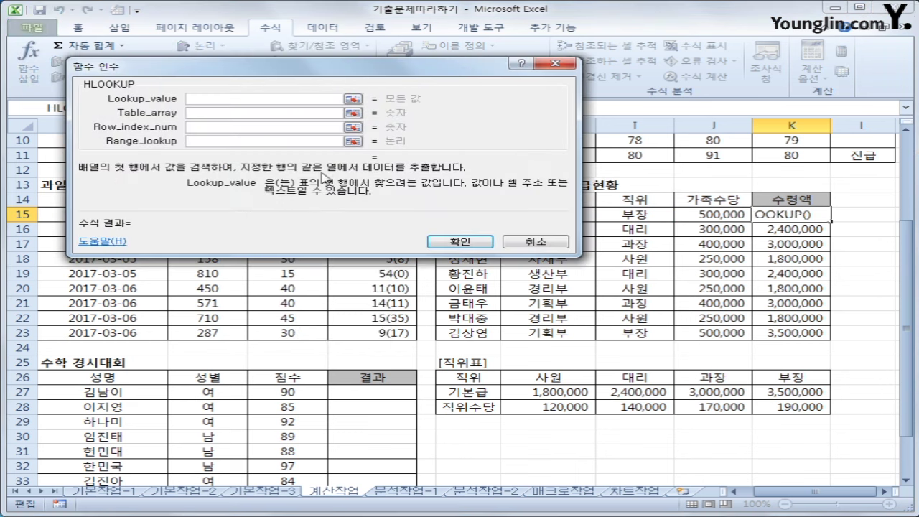
Give the second HLOOKUP I15, $H$26:$K$28, row 3 and 0, making K15 3,690,000
click(635, 214)
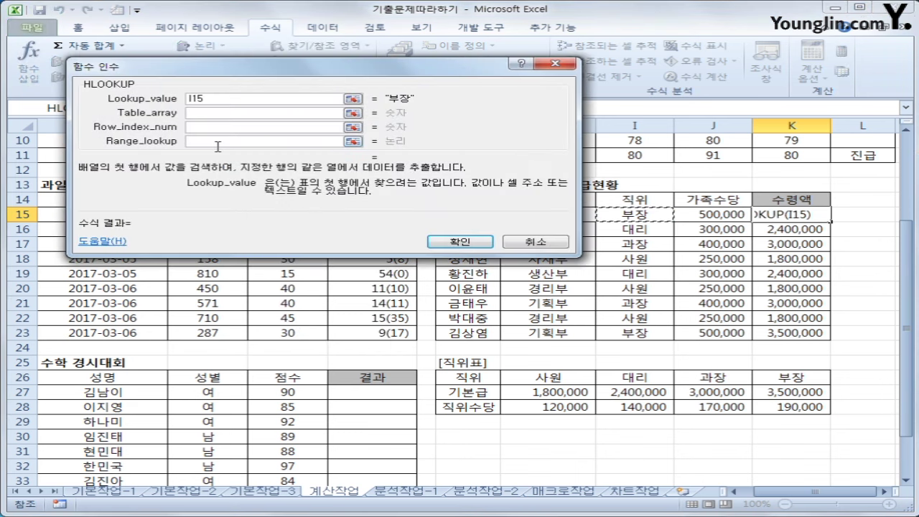
click(219, 113)
drag(551, 376, 787, 406)
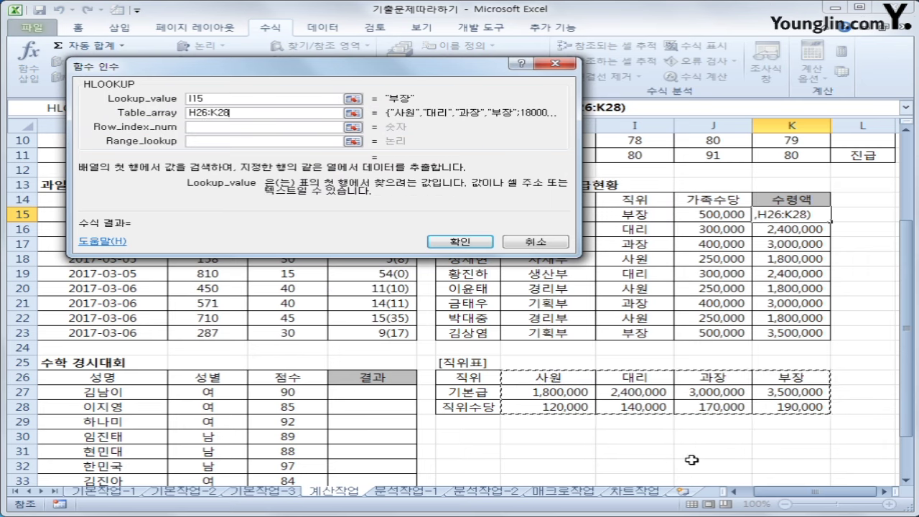
key(F4)
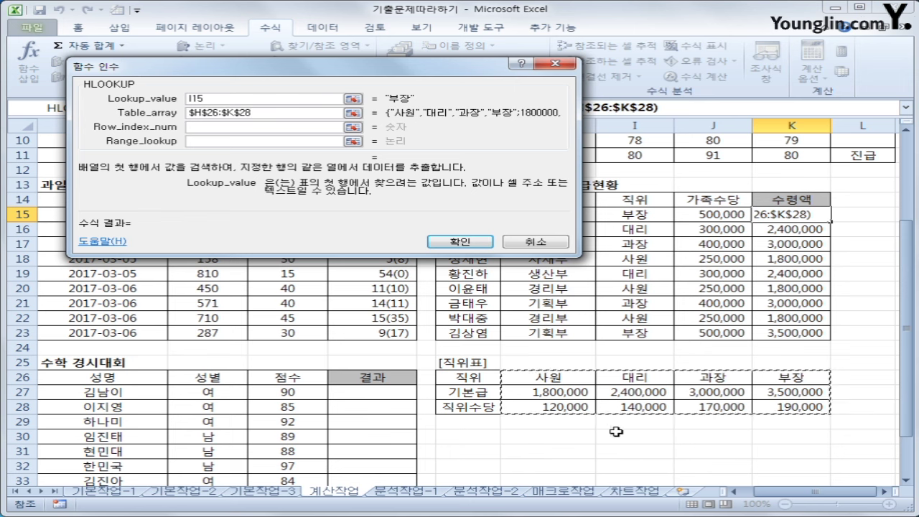
click(237, 130)
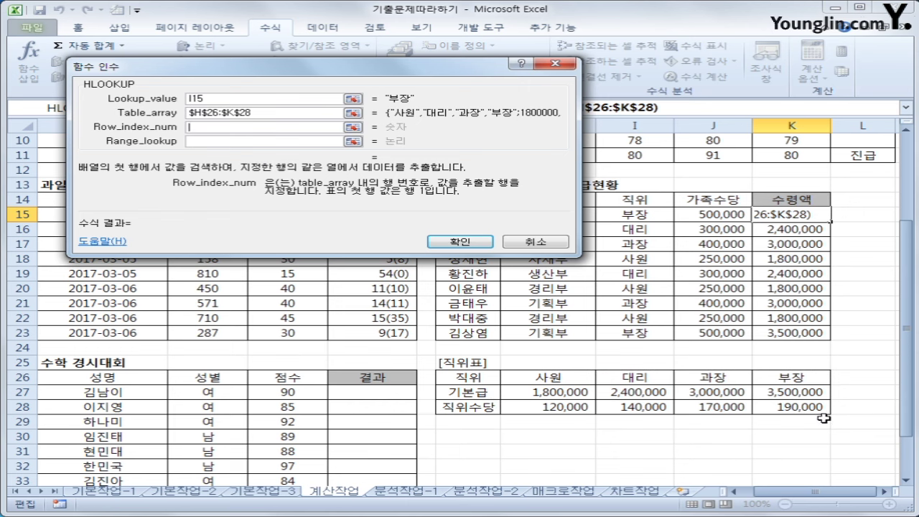
text(3)
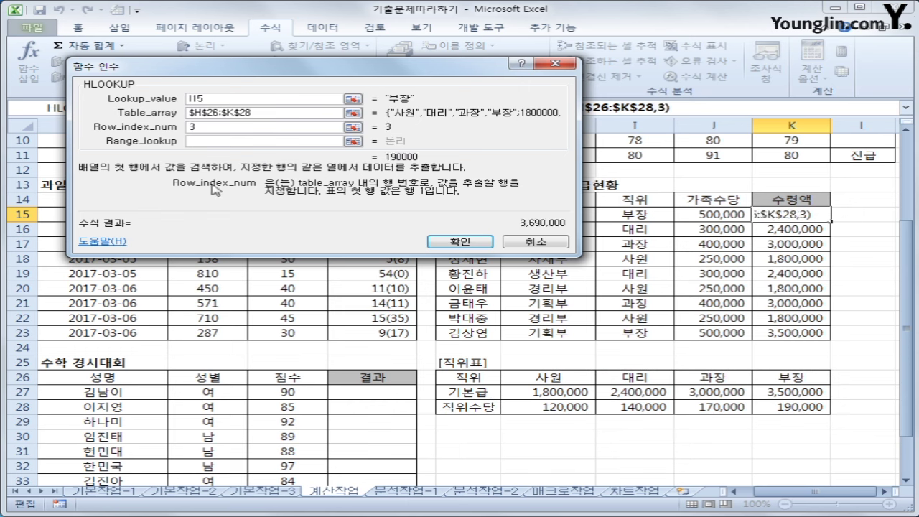
click(209, 141)
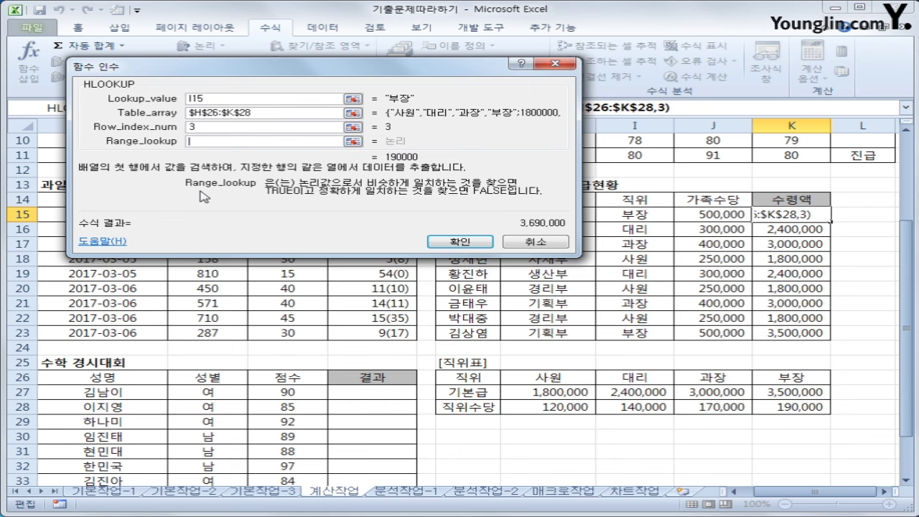
text(0)
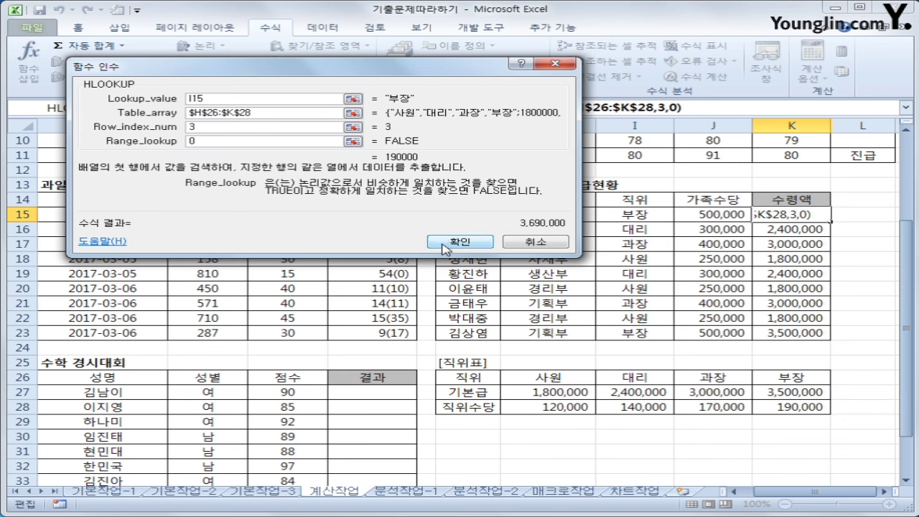
click(447, 242)
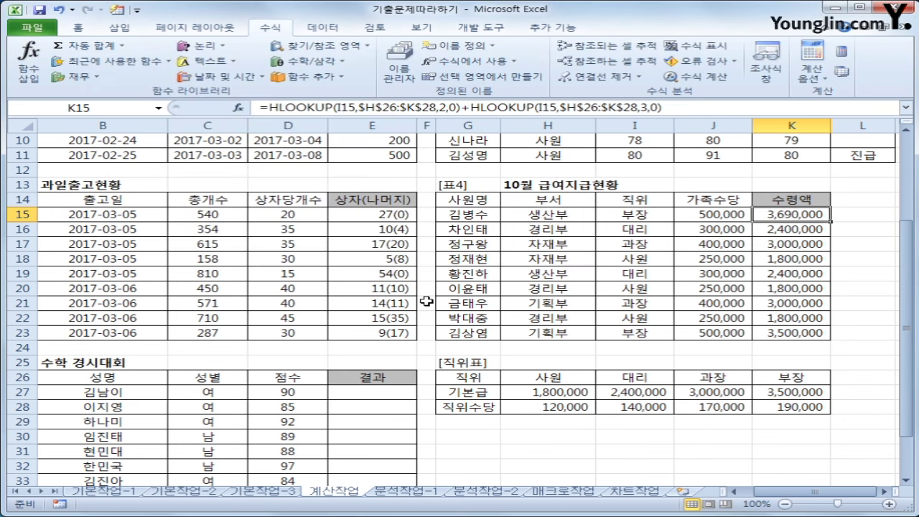
Add J15's 가족수당 to K15's formula with +J15, giving 4,190,000
click(790, 394)
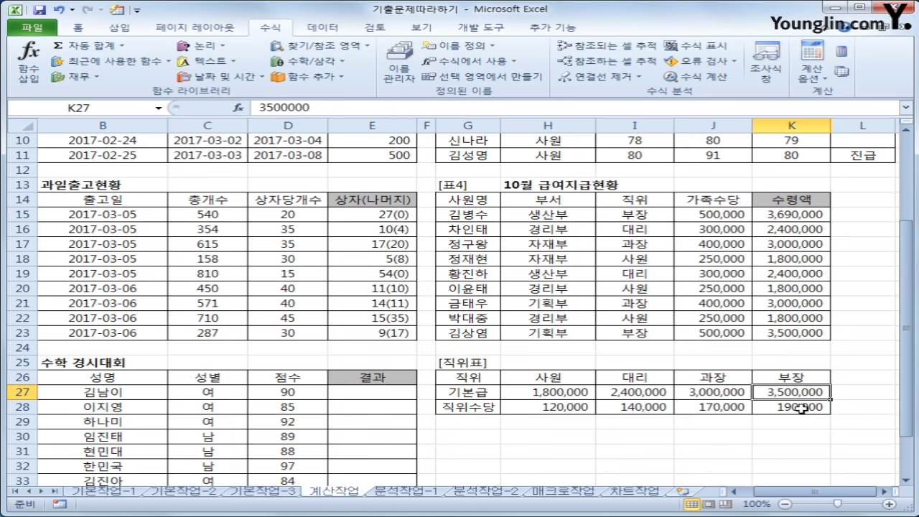
click(800, 406)
click(803, 210)
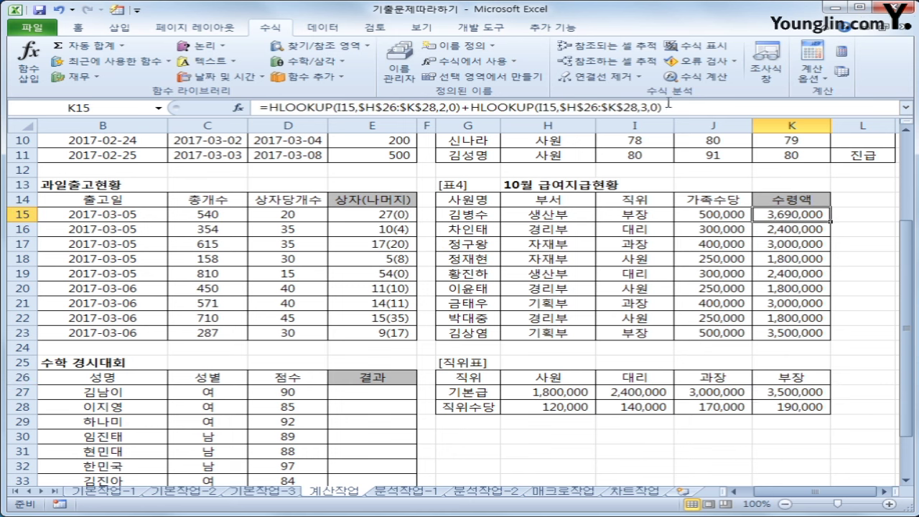
click(670, 105)
text(+)
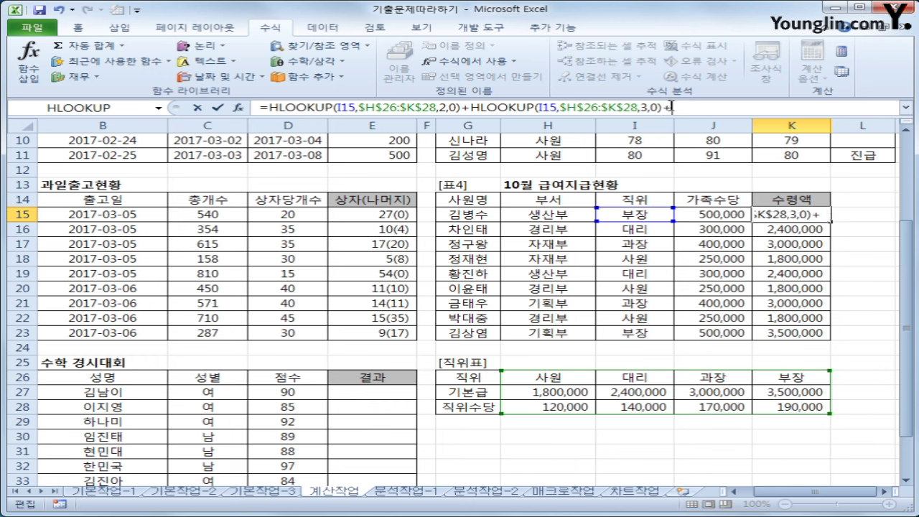
click(710, 214)
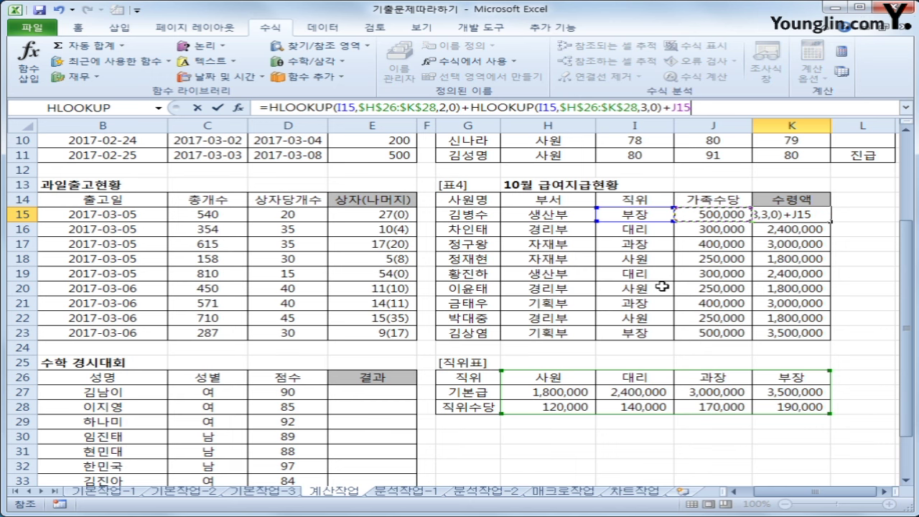
key(Return)
Fill the 수령액 formula down to K23 and review K15's HLOOKUP arguments unchanged
click(809, 213)
drag(832, 223, 815, 336)
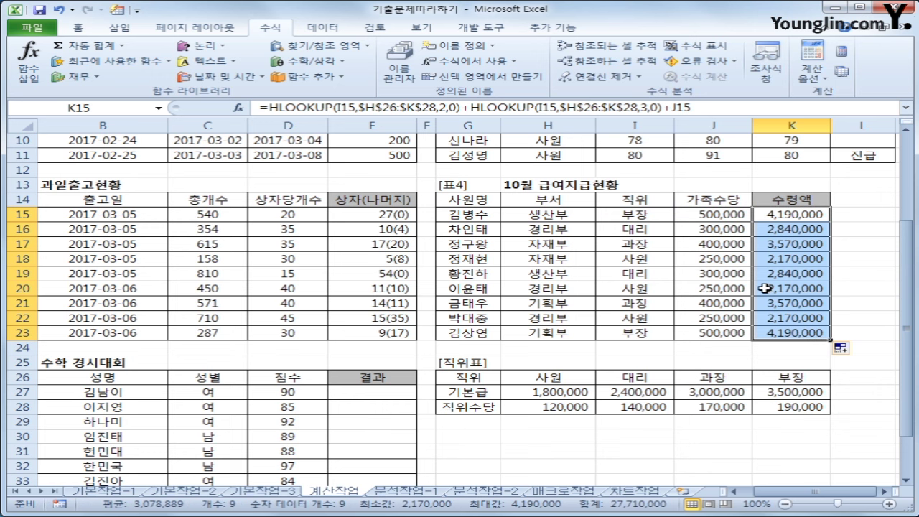
click(798, 217)
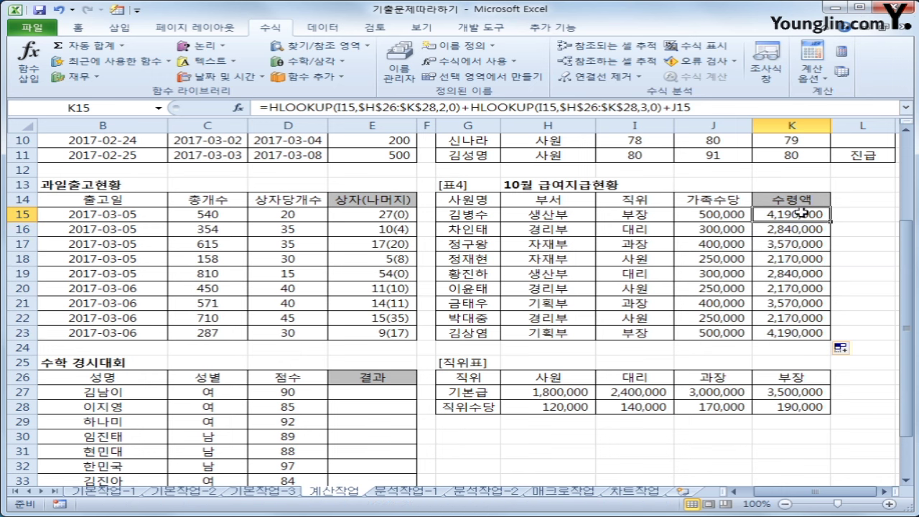
click(450, 107)
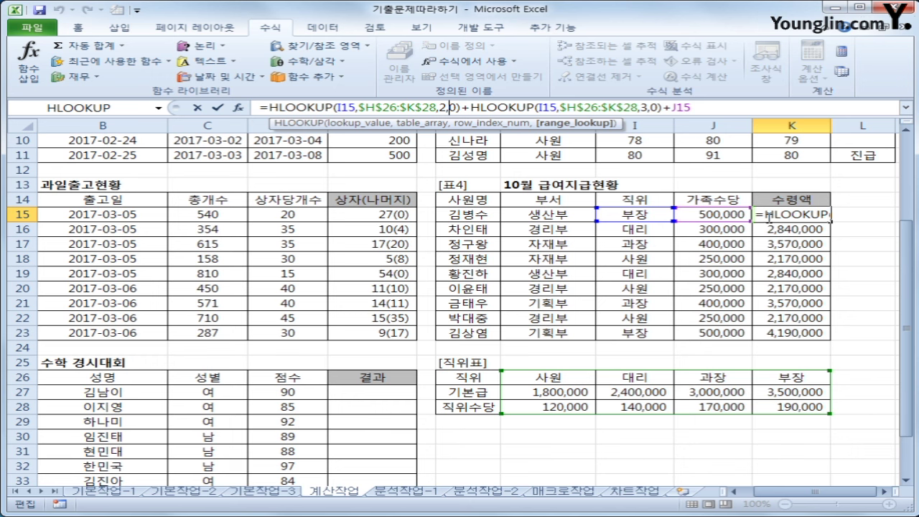
key(ctrl+Return)
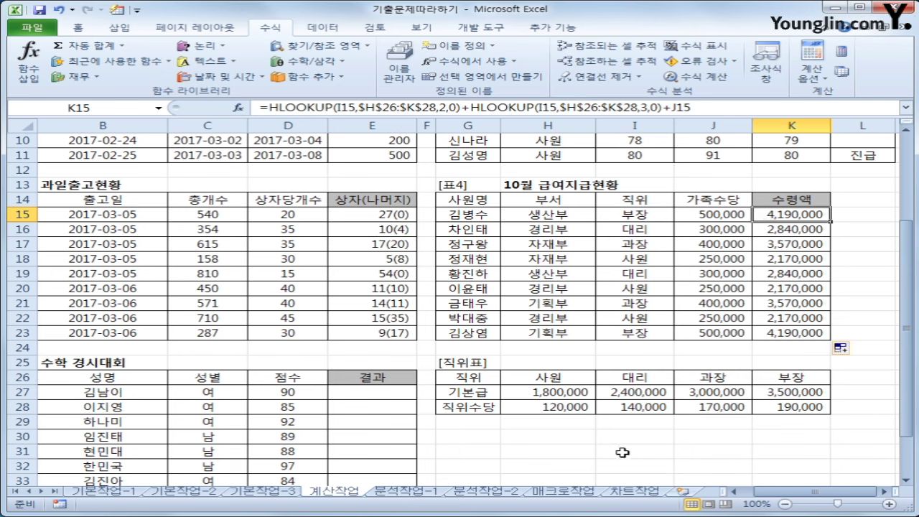
drag(740, 493, 745, 496)
click(456, 391)
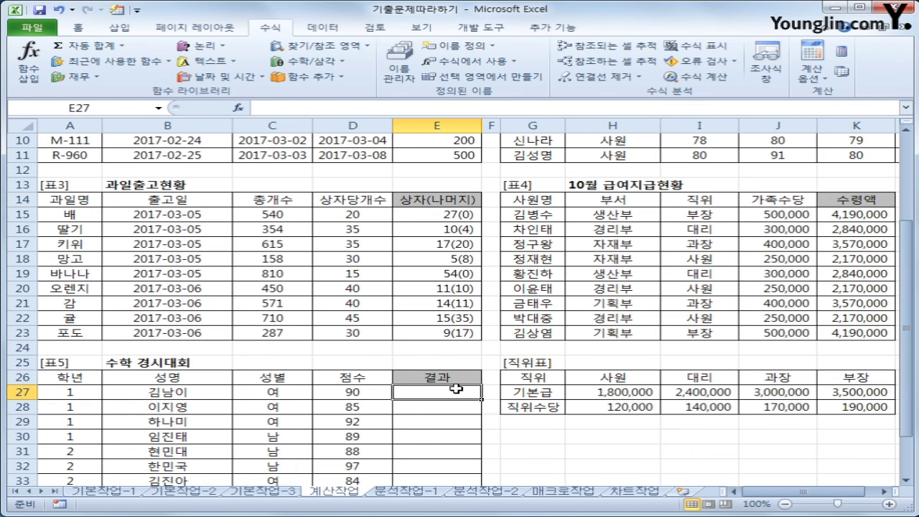
scroll(456, 389, down, 3)
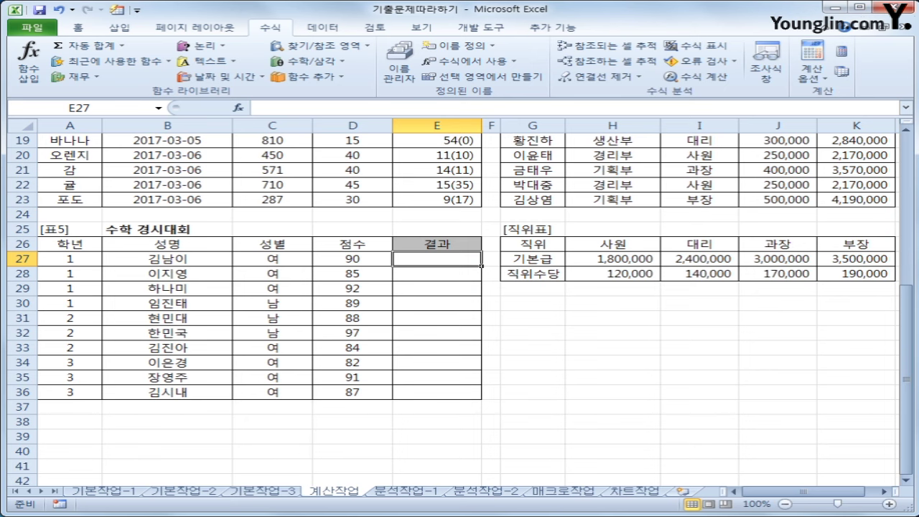
key(ctrl+2)
mouse_move(320, 253)
mouse_down()
mouse_move(310, 351)
mouse_move(363, 408)
mouse_move(384, 242)
mouse_move(288, 247)
mouse_up()
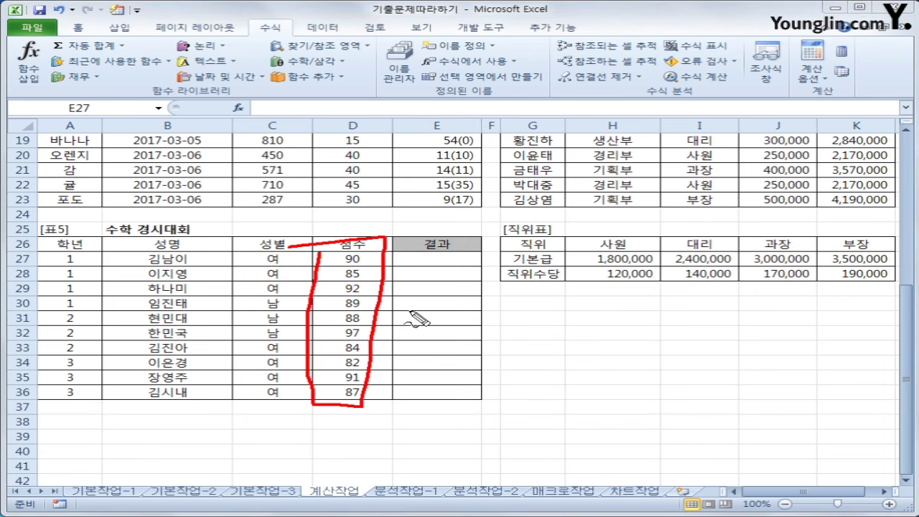
mouse_move(411, 311)
mouse_down()
mouse_move(406, 349)
mouse_move(420, 329)
mouse_move(449, 345)
mouse_move(526, 336)
mouse_up()
mouse_move(531, 302)
mouse_down()
mouse_move(535, 346)
mouse_move(553, 345)
mouse_up()
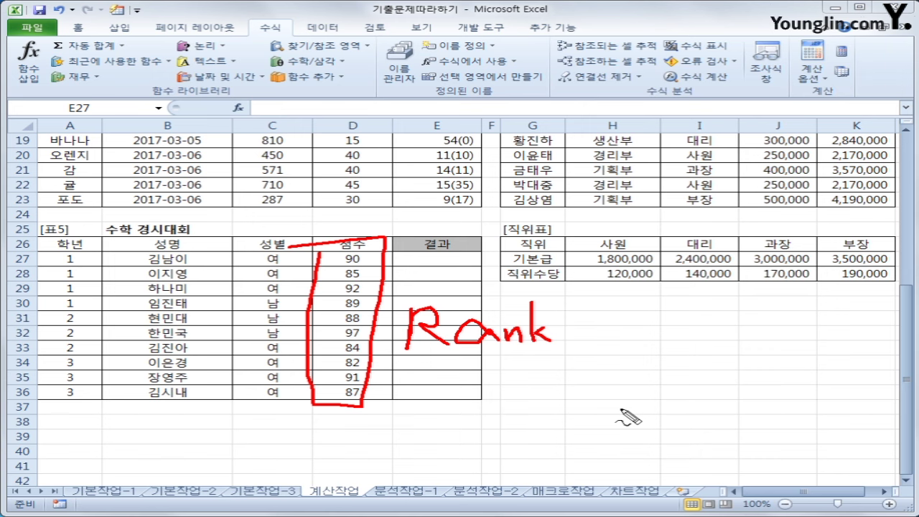
Start a RANK formula in E27 with D27 as the score to rank
mouse_move(565, 393)
mouse_down()
mouse_move(578, 412)
mouse_move(571, 430)
mouse_up()
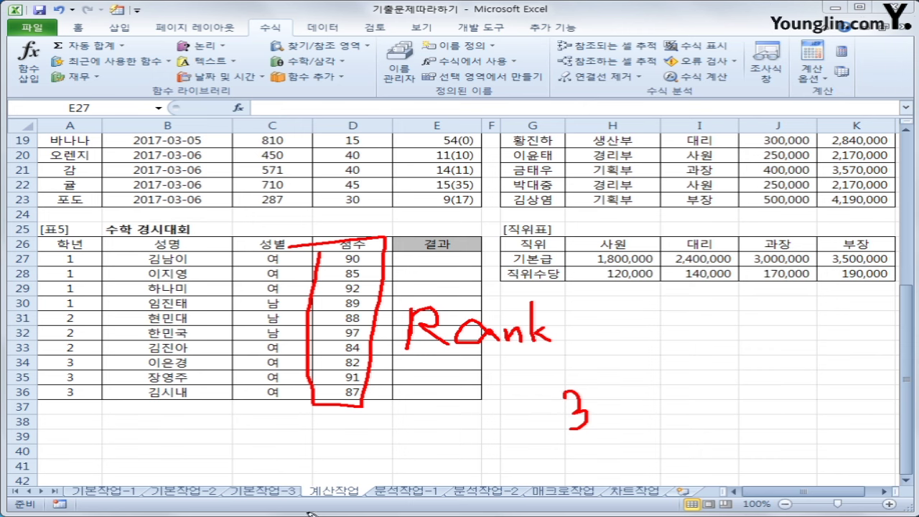
key(e)
key(Escape)
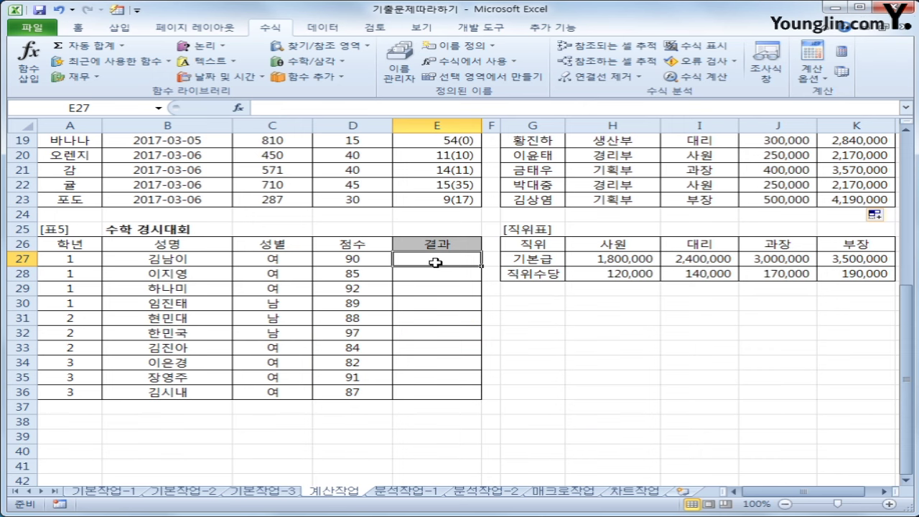
text(=ra)
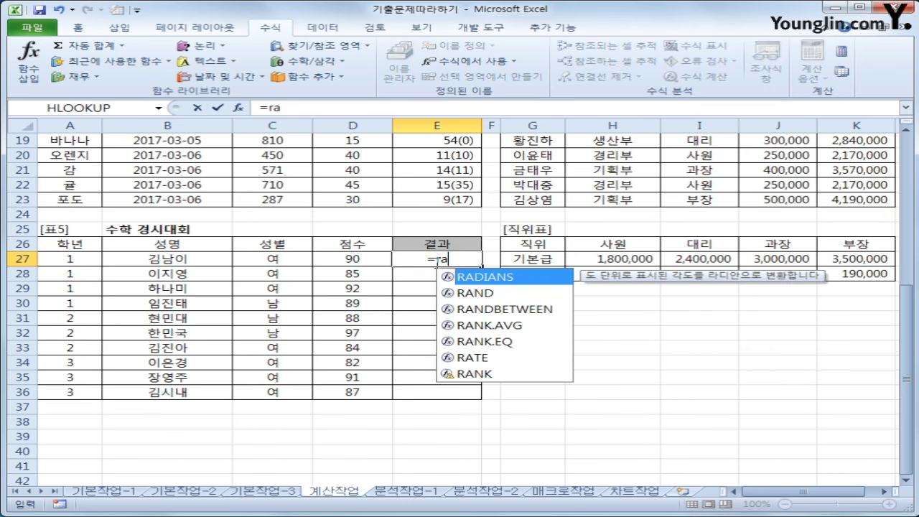
text(nk)
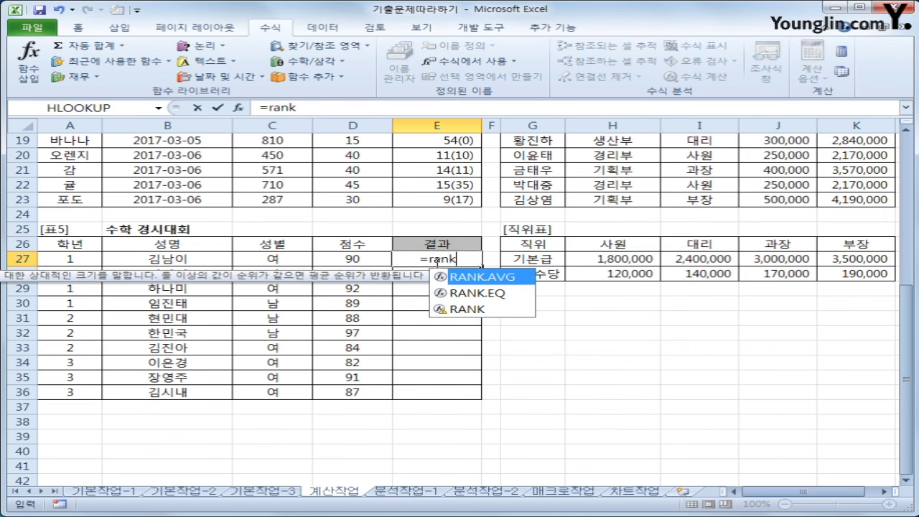
text(()
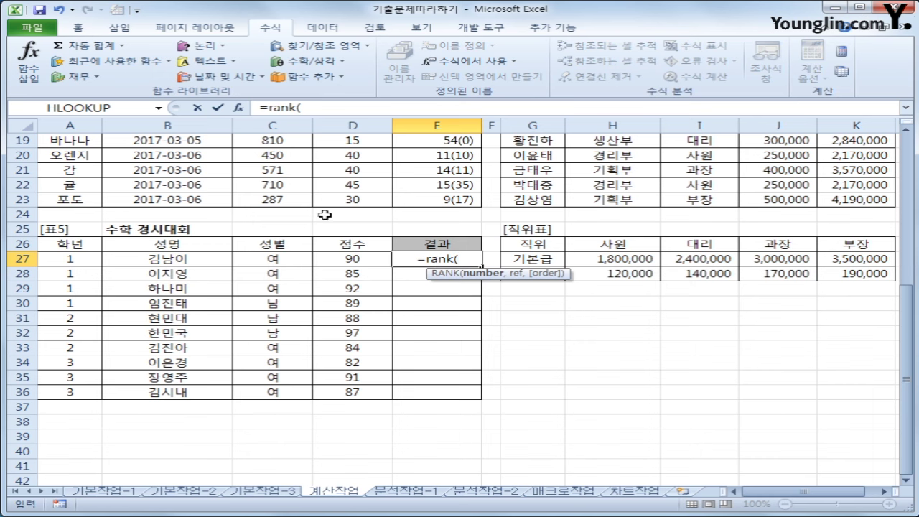
click(356, 263)
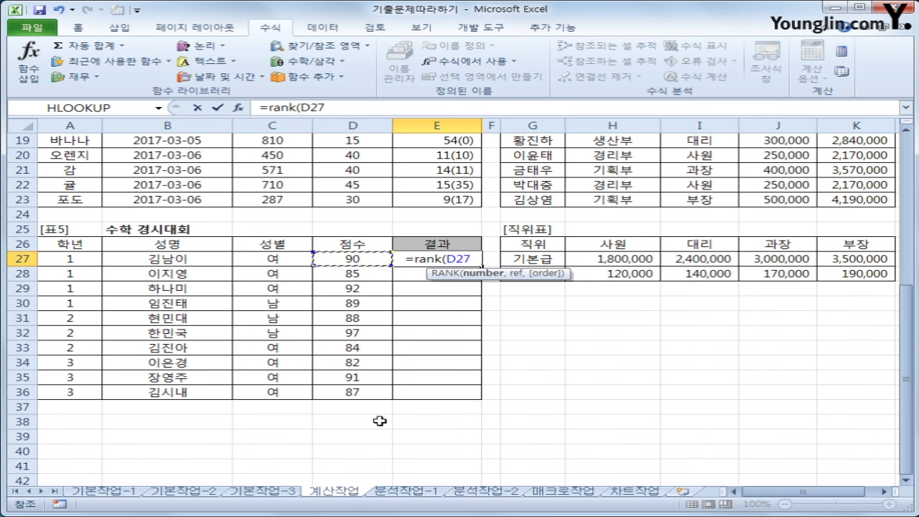
text(,)
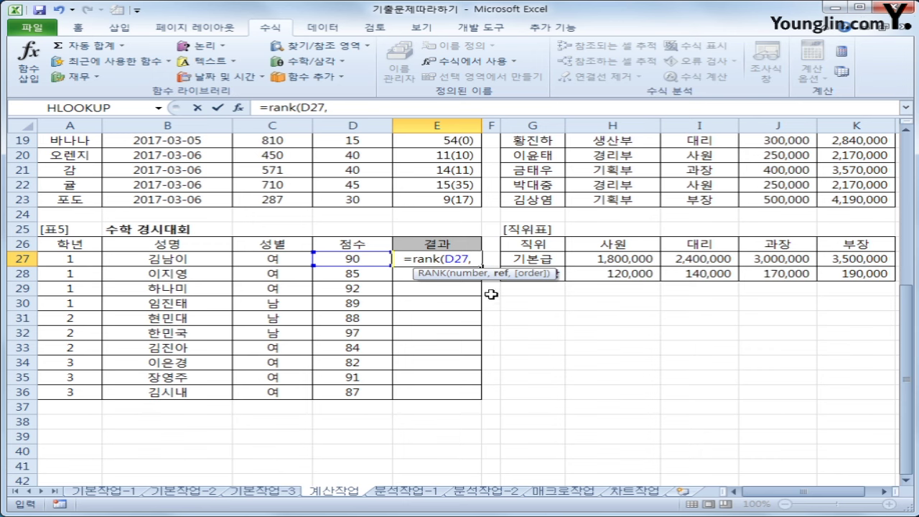
Rank against the absolute range $D$27:$D$36 in descending order (0), giving 4
click(346, 257)
drag(346, 257, 346, 396)
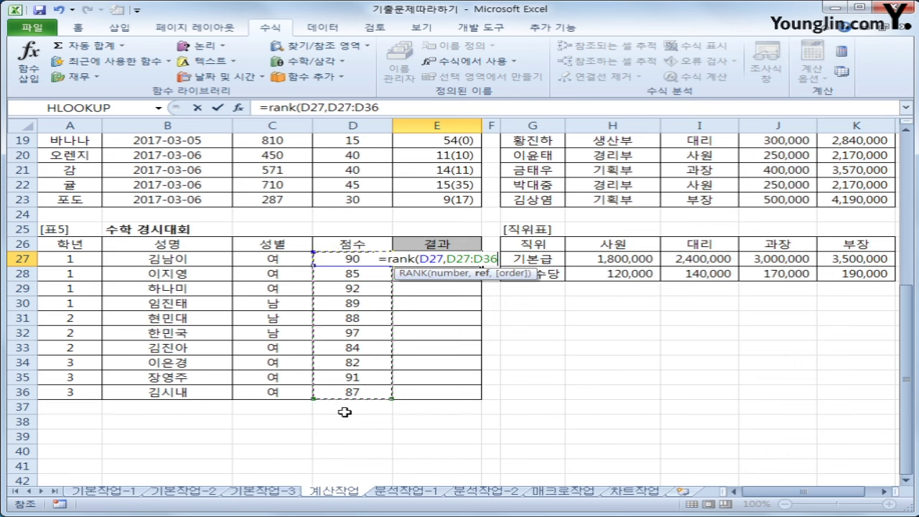
drag(346, 259, 345, 390)
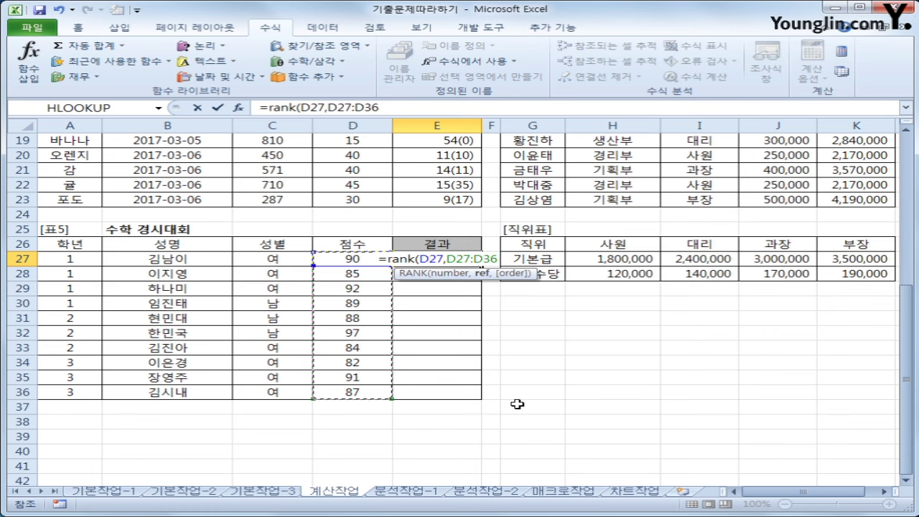
key(F4)
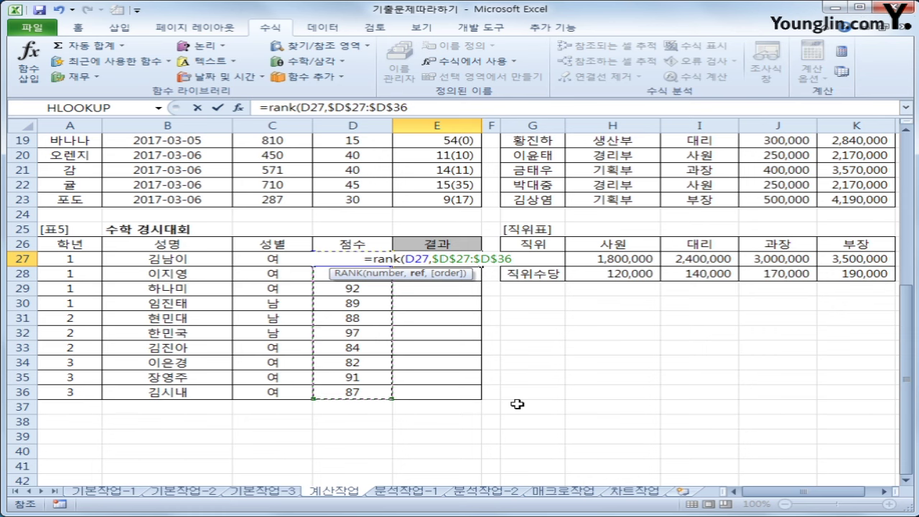
text(,)
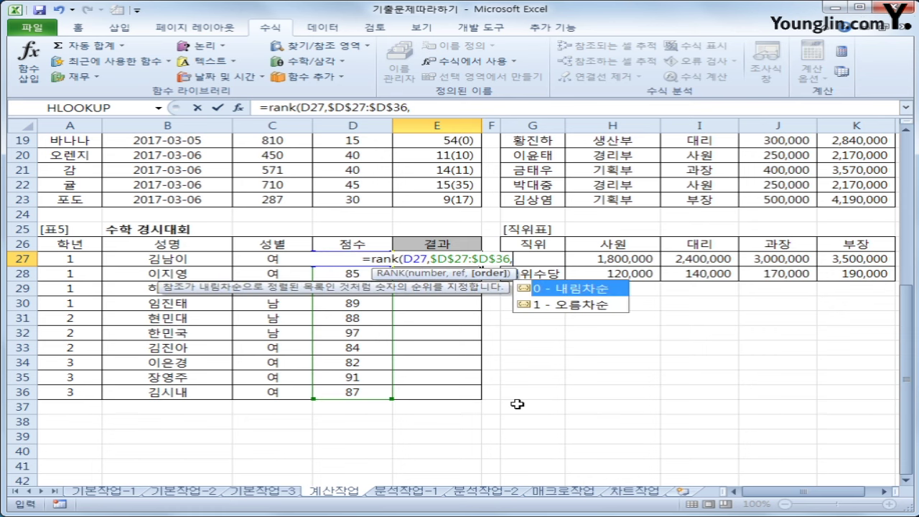
text(0)
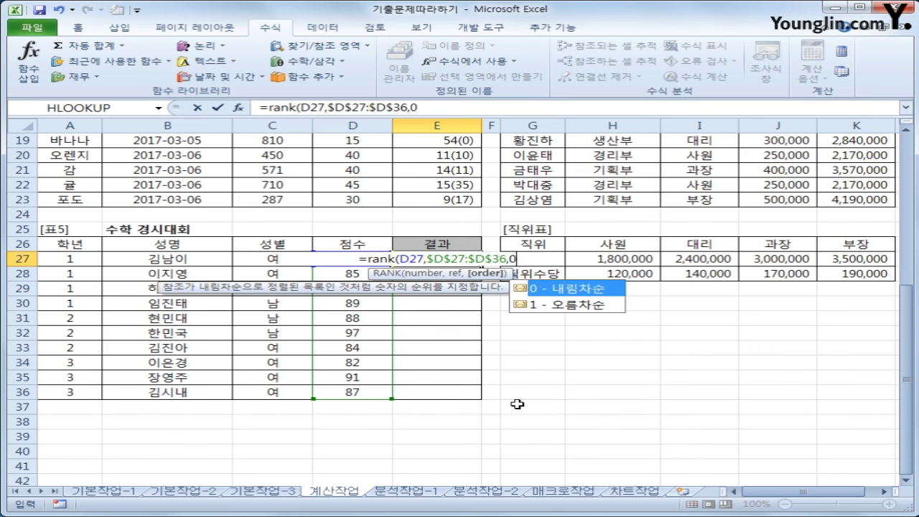
text())
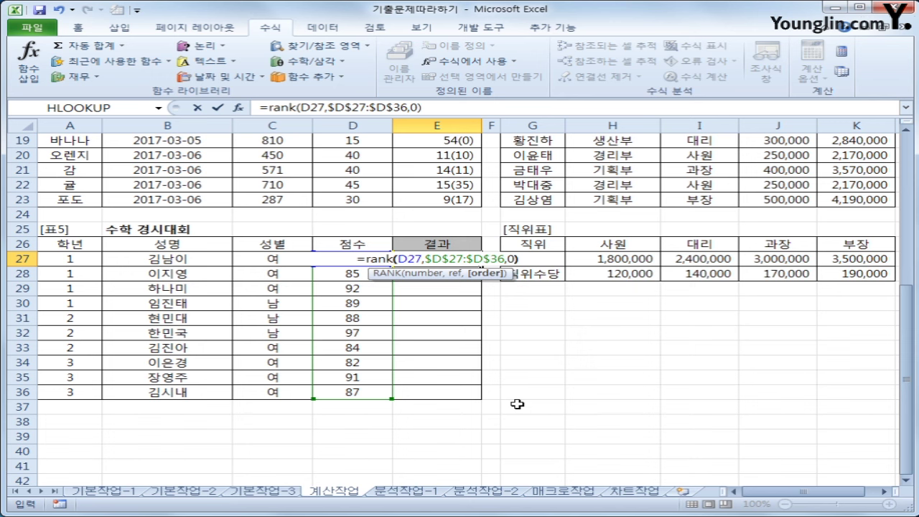
key(Return)
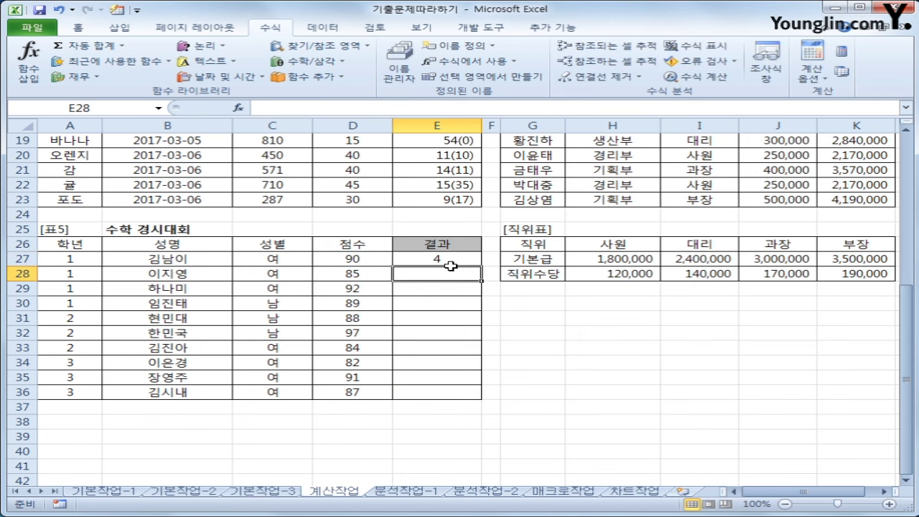
click(451, 260)
Fill E27's RANK formula down to E36 and spot-check E32 and E34
drag(482, 267, 472, 400)
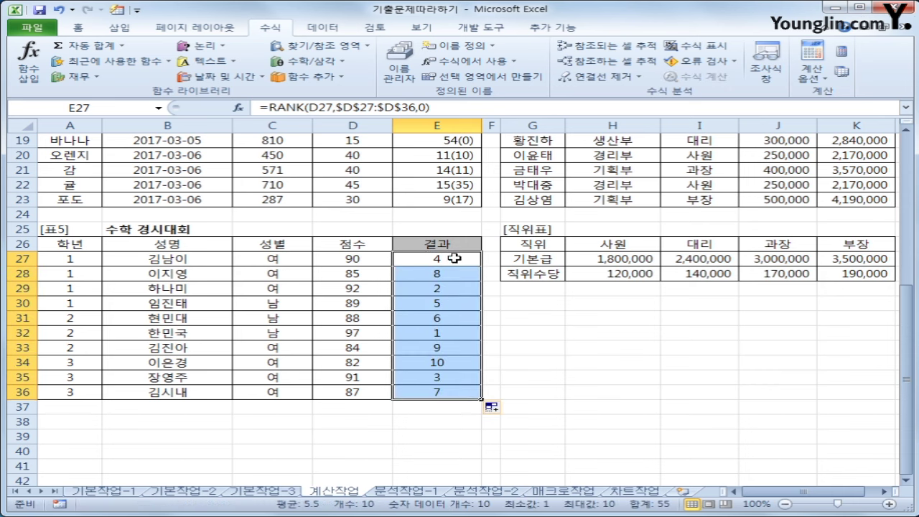
click(455, 335)
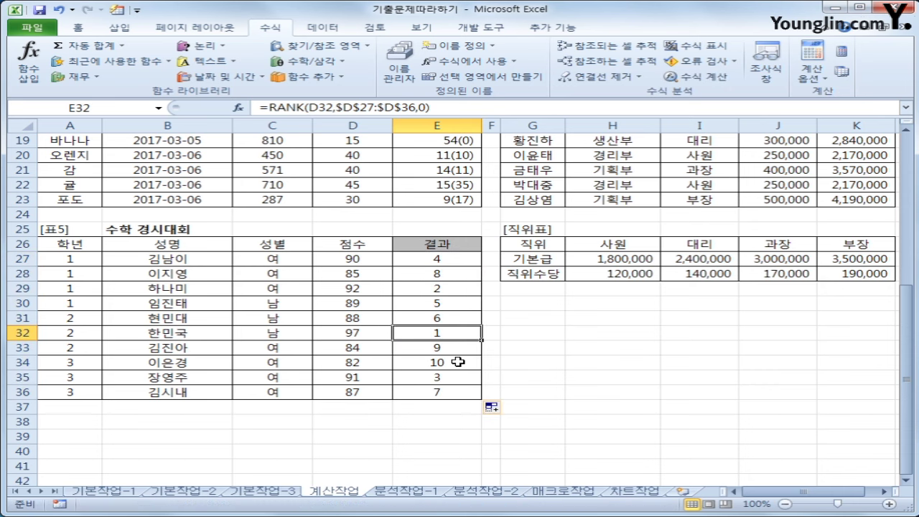
click(458, 362)
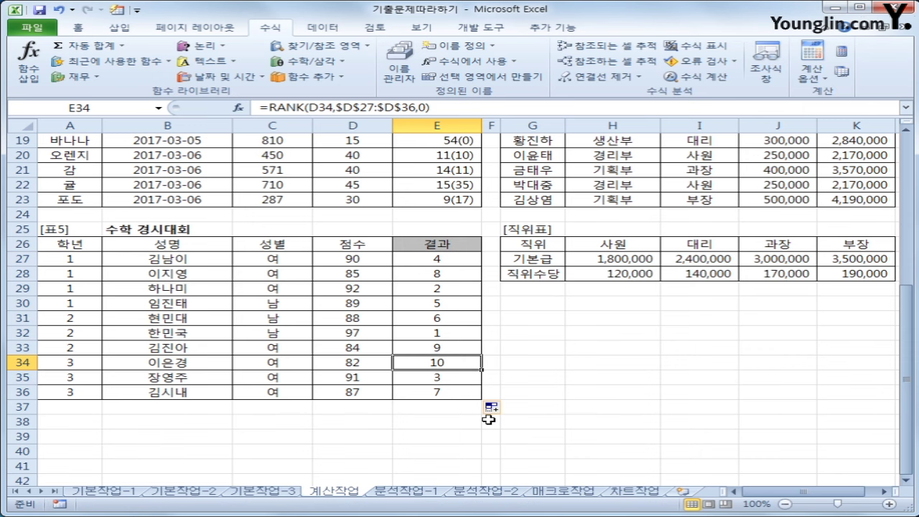
click(444, 259)
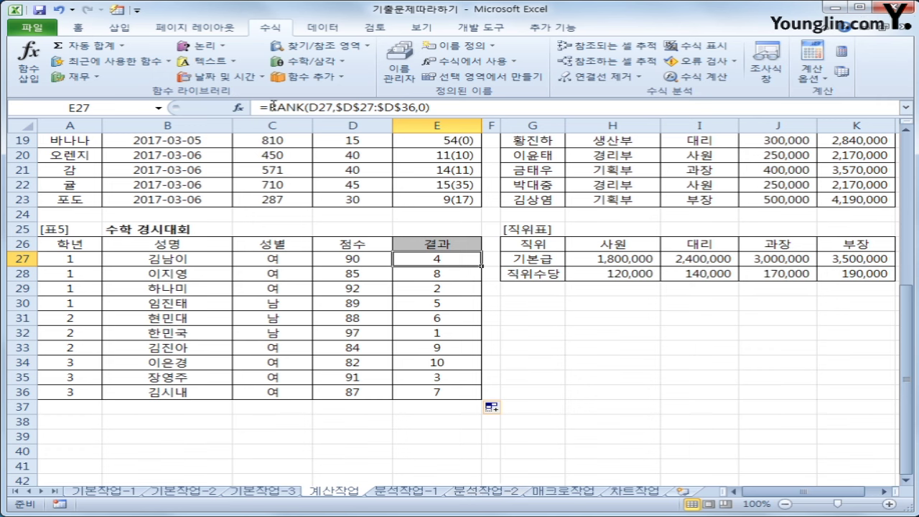
Cut the RANK expression from E27 and make it the index of a new CHOOSE function
drag(270, 106, 464, 113)
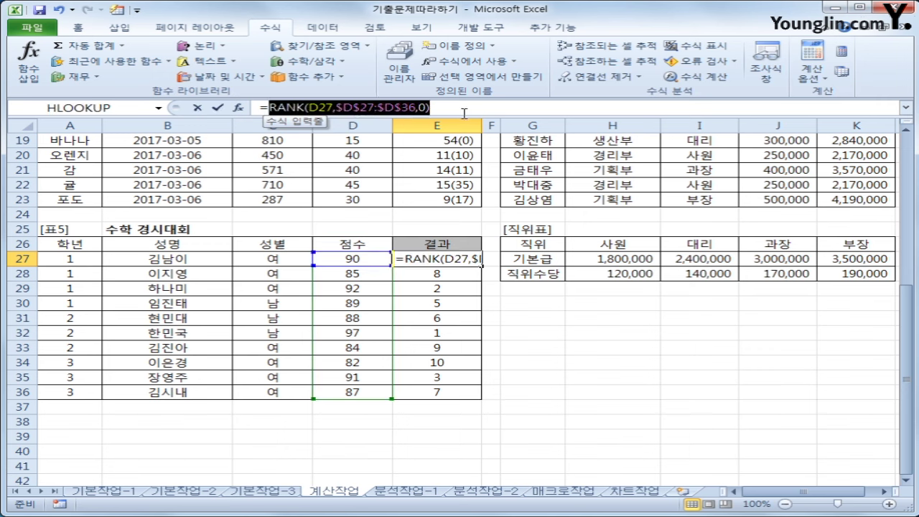
key(ctrl+x)
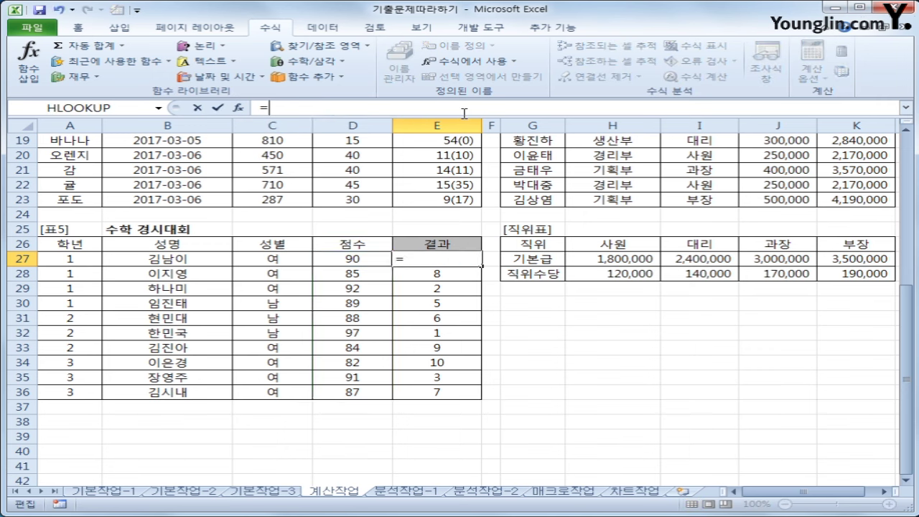
click(320, 48)
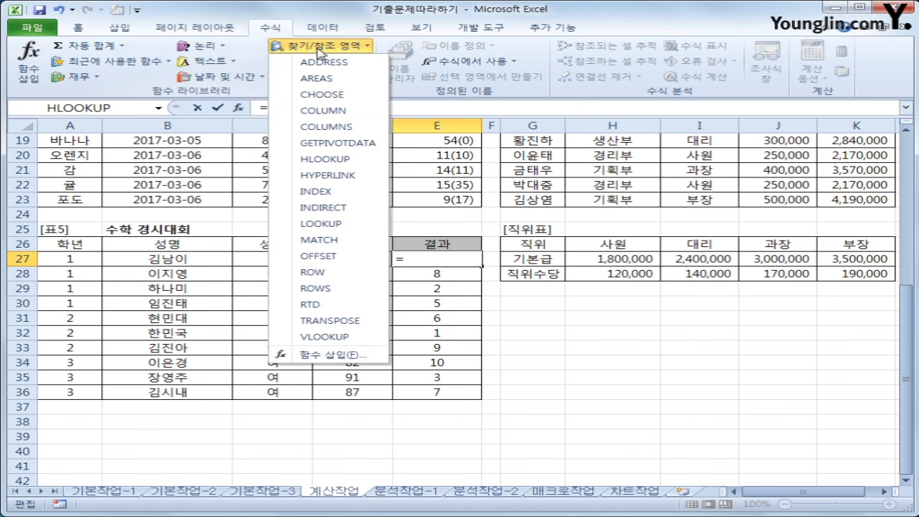
click(338, 97)
drag(305, 44, 470, 179)
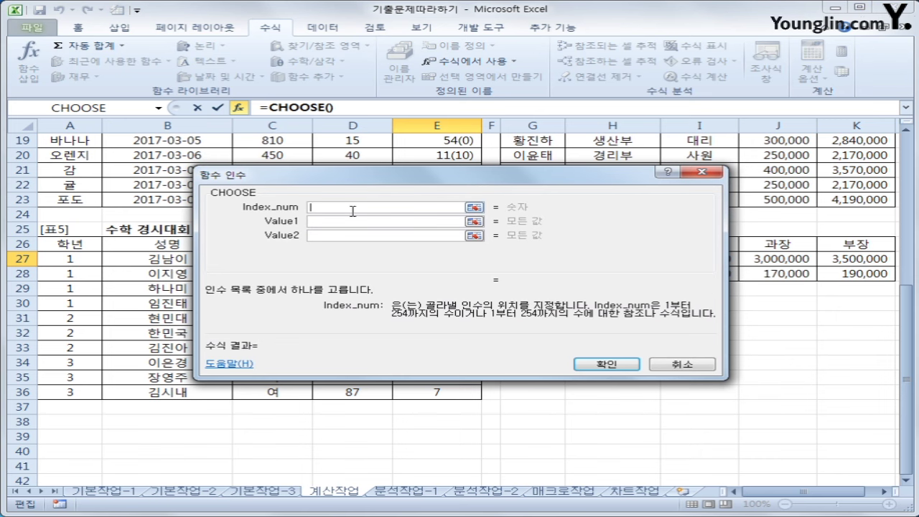
key(ctrl+v)
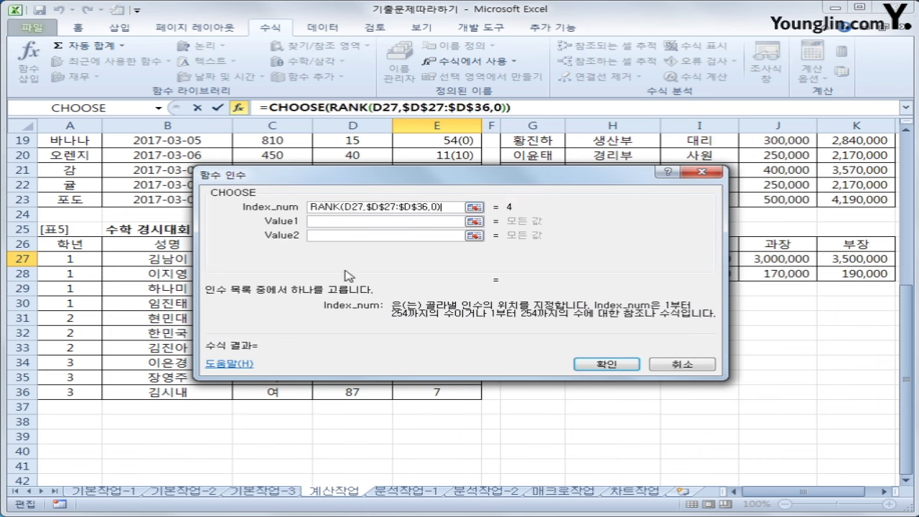
Give CHOOSE the values "대상", "금상", "은상", "동상" and confirm, so E27 shows 동상
click(325, 223)
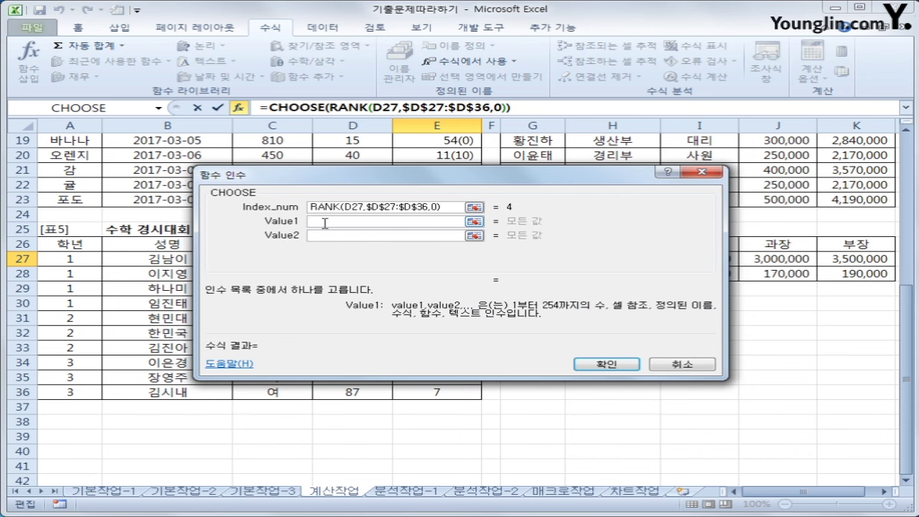
text(e)
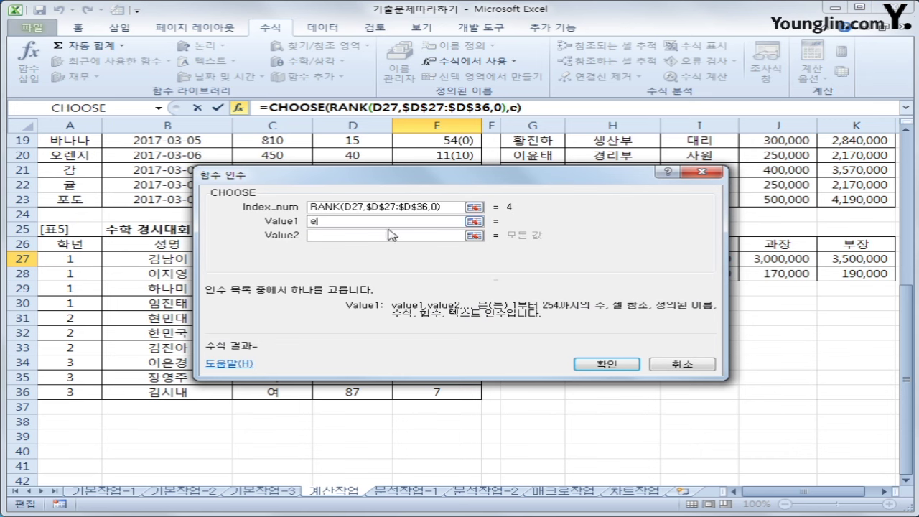
key(BackSpace)
text("대상")
key(Tab)
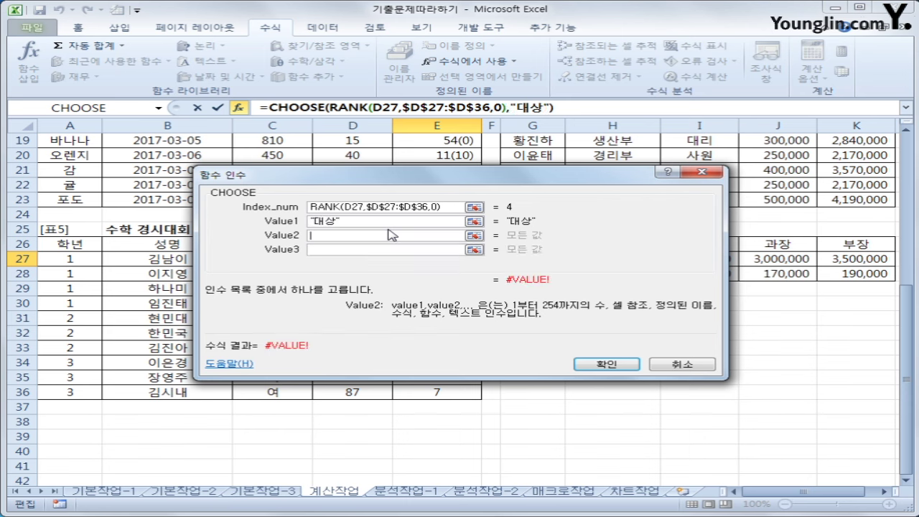
text("금상")
key(Tab)
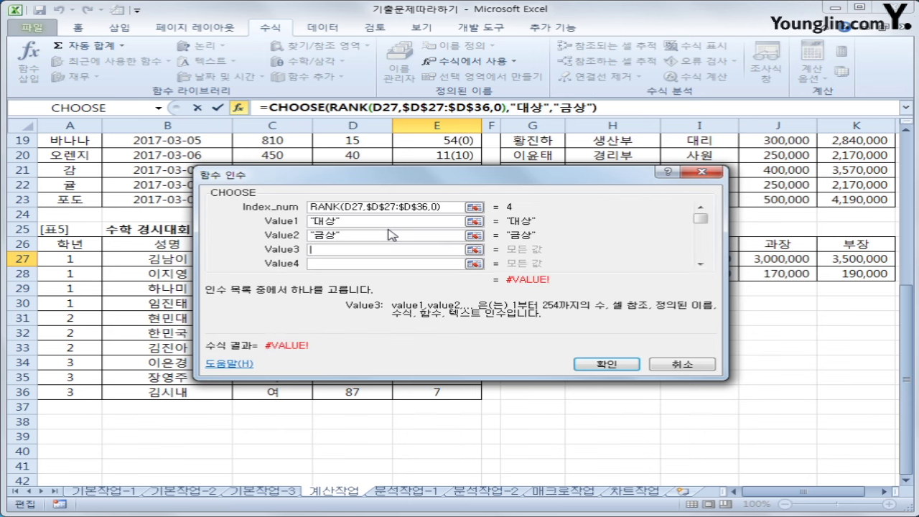
text(상)
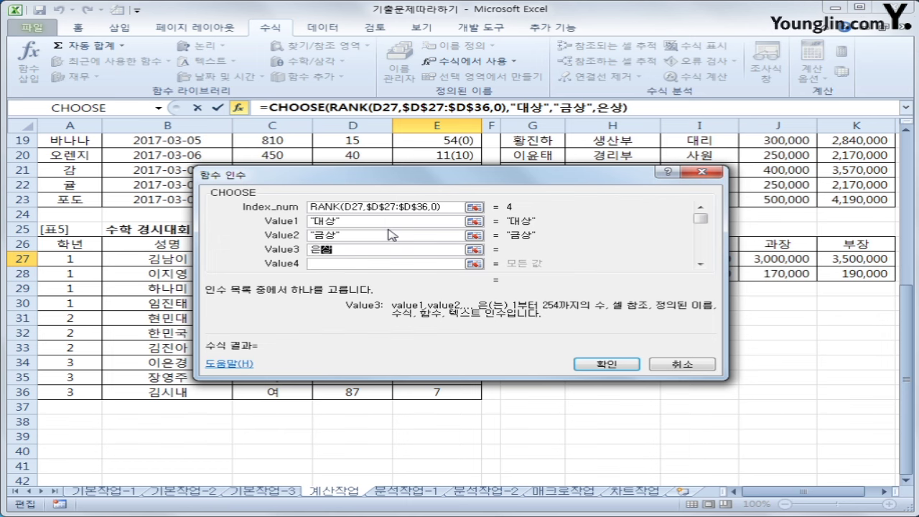
key(Tab)
text(동상)
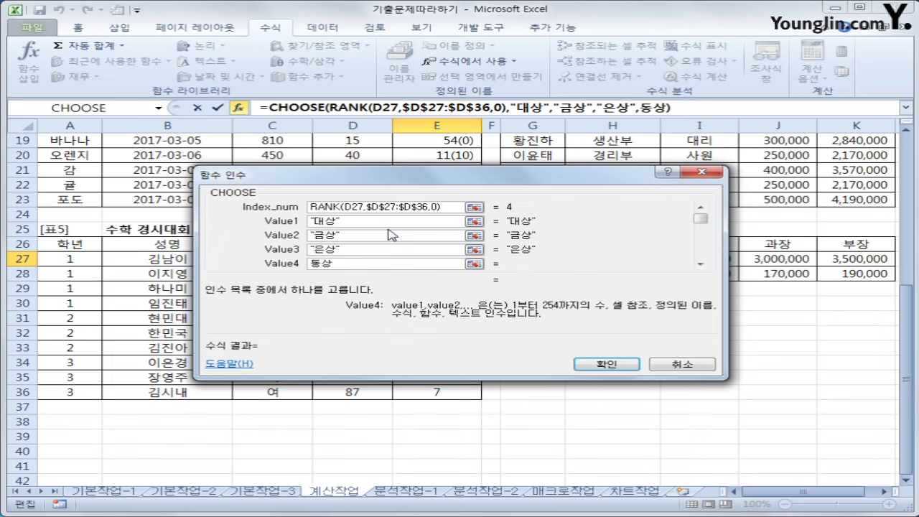
click(591, 362)
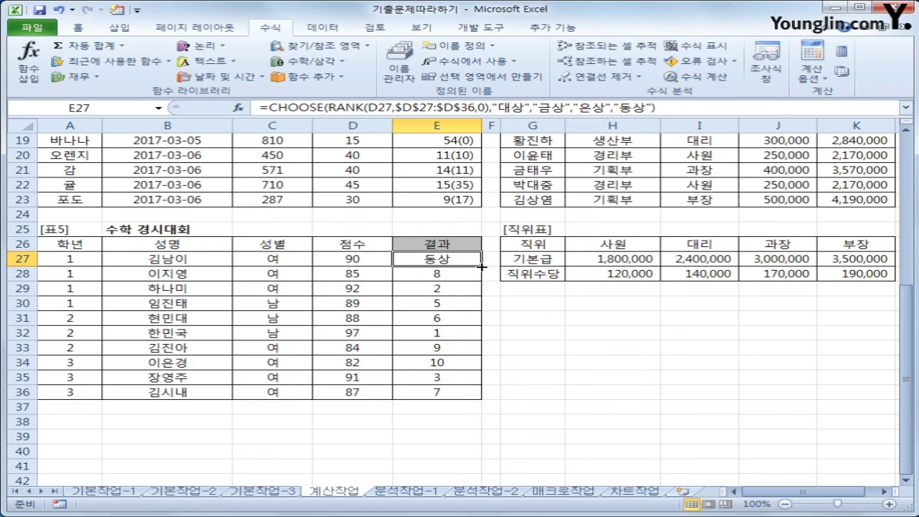
Fill E27's CHOOSE formula down to E36 and check results in E35, E32 and E29
drag(481, 264, 487, 395)
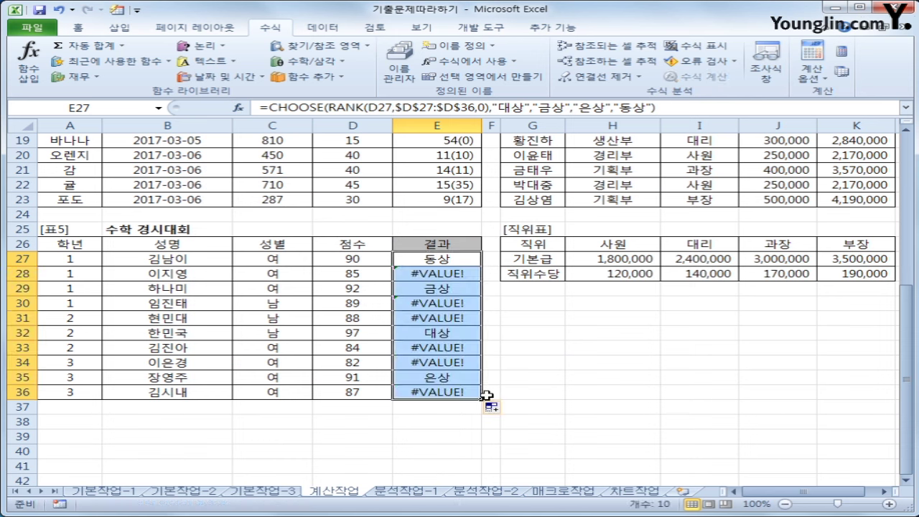
click(436, 377)
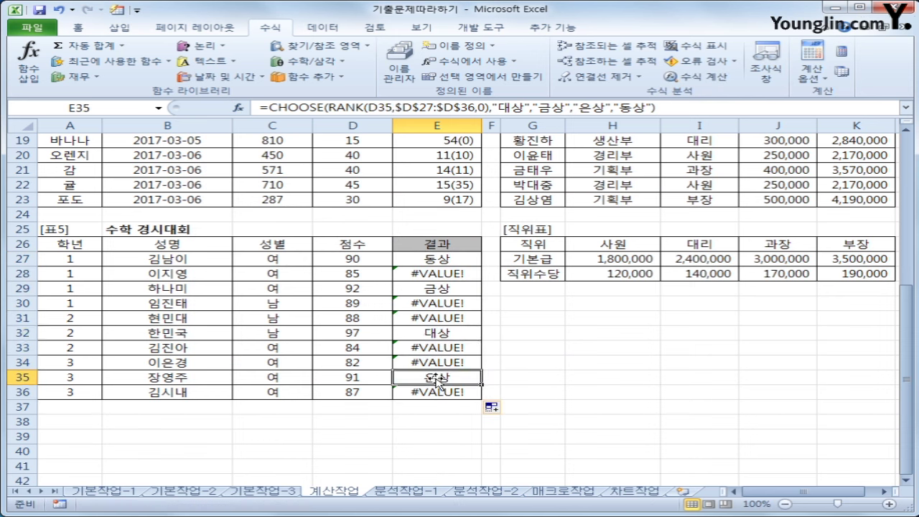
click(439, 333)
click(437, 289)
click(435, 257)
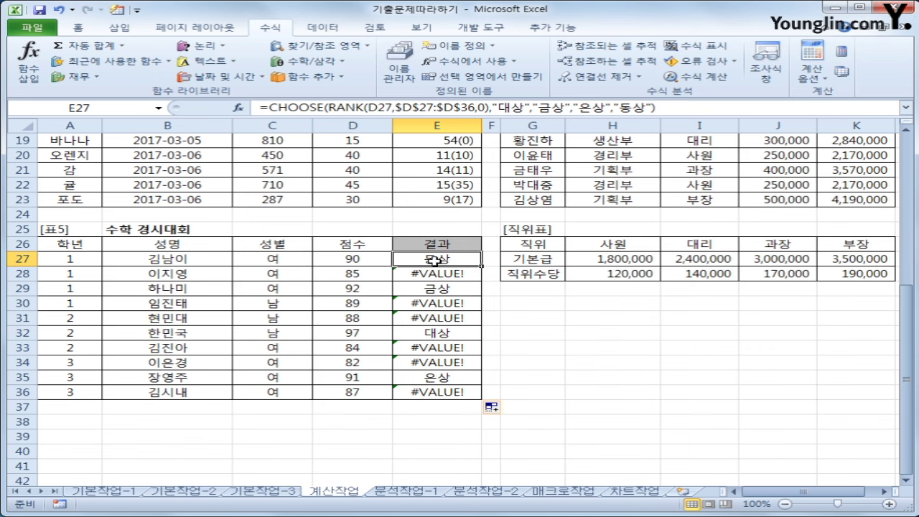
Wrap E27's CHOOSE(RANK(...)) formula in IFERROR with "" as the fallback
click(270, 108)
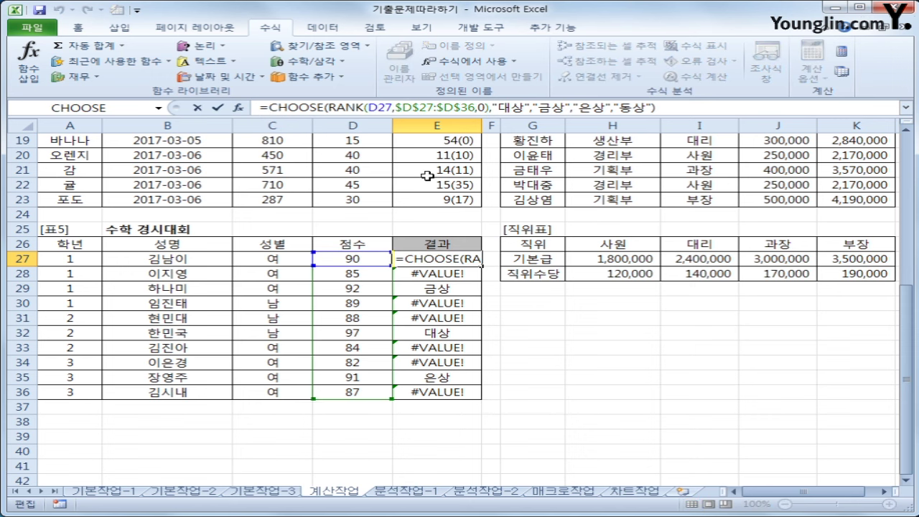
text(ㅑ)
key(BackSpace)
text(if)
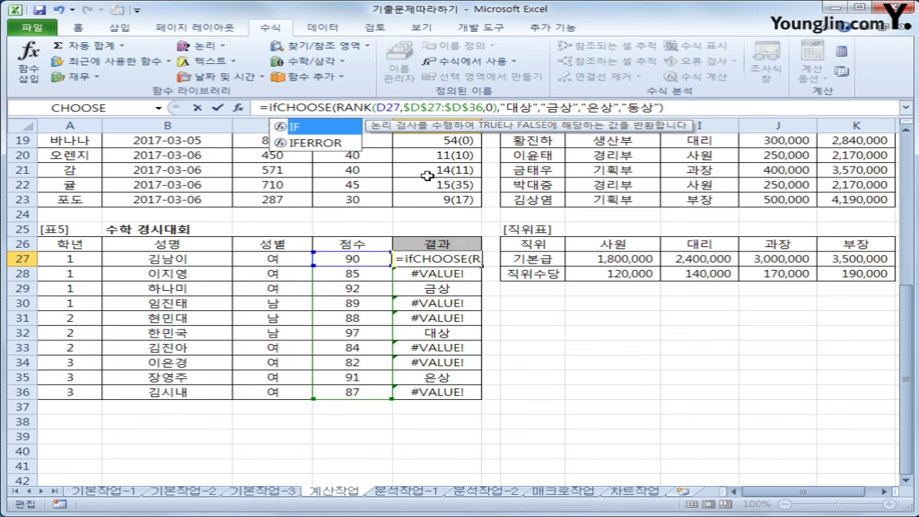
key(Down)
key(Tab)
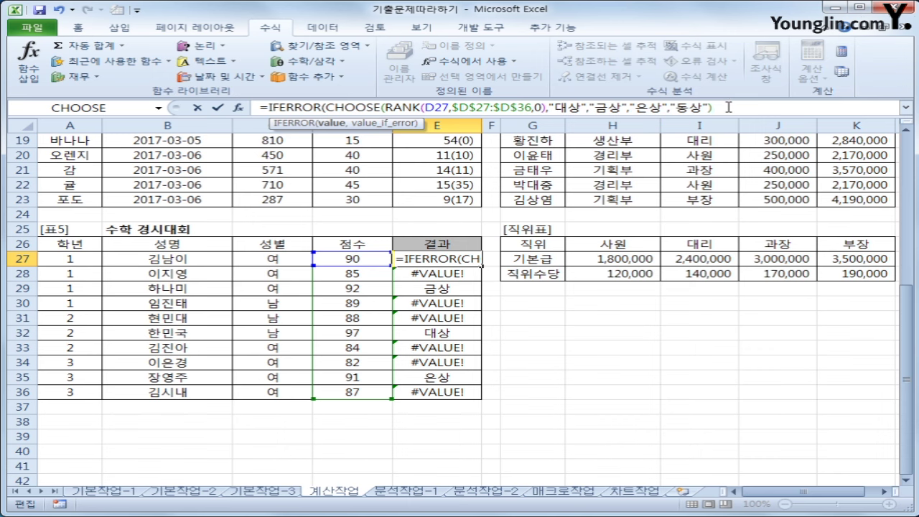
text(,)
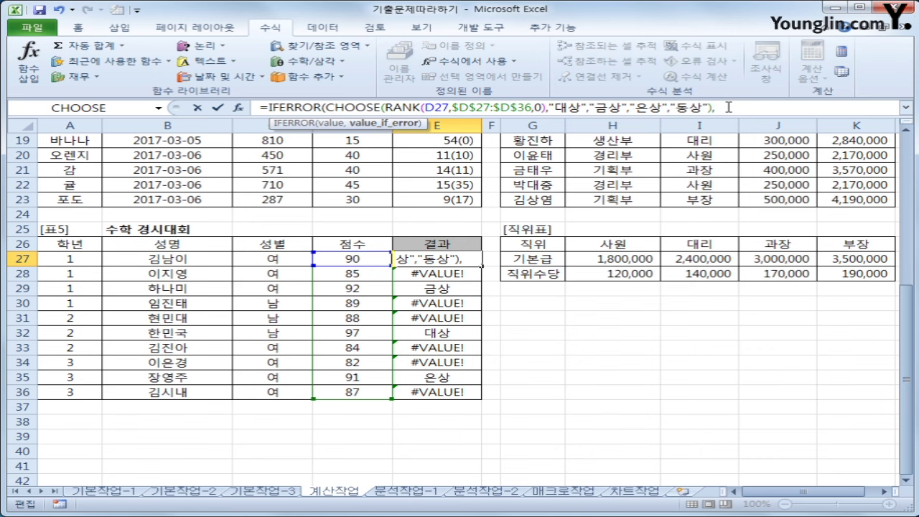
text("")
key(Return)
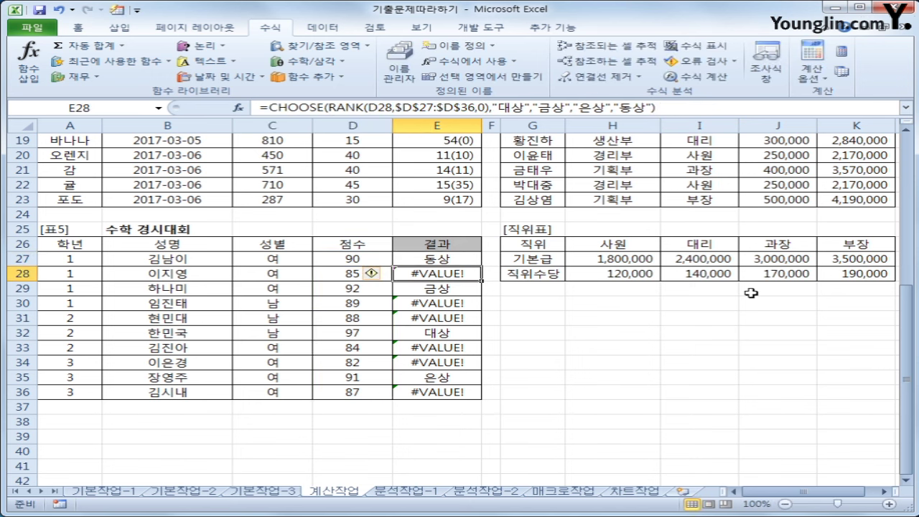
click(437, 260)
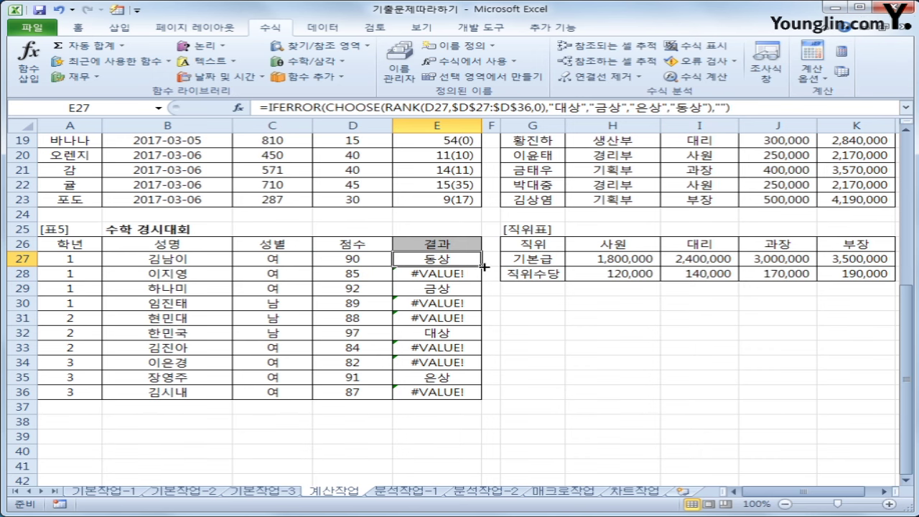
Fill the IFERROR formula from E27 down to E36 and confirm E28 and E31 are blank
drag(485, 267, 476, 404)
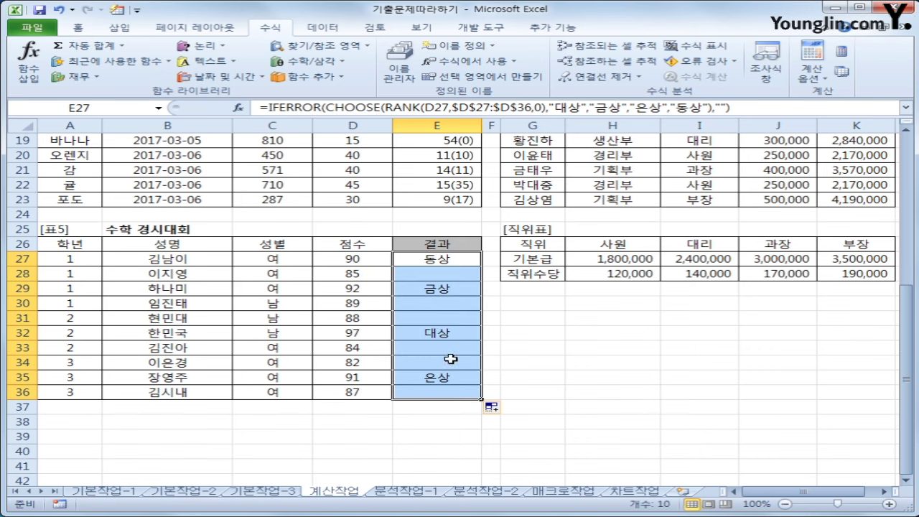
click(430, 277)
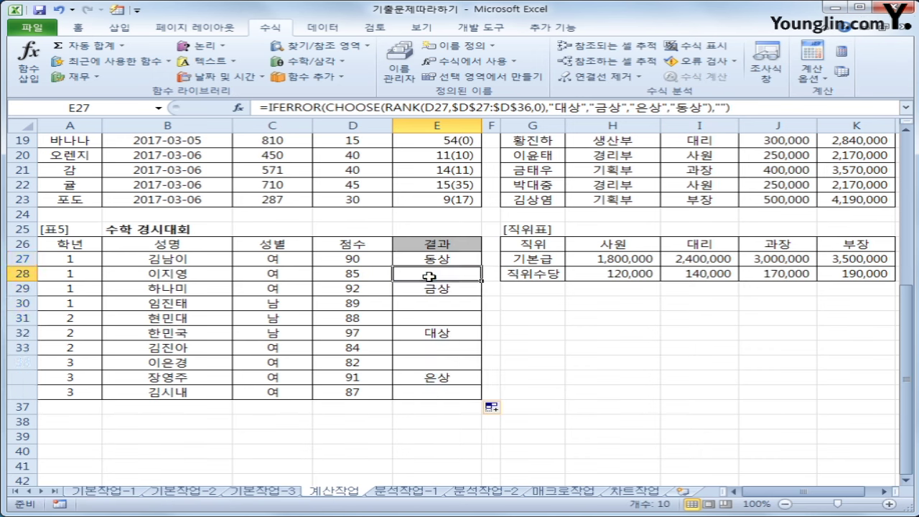
click(430, 313)
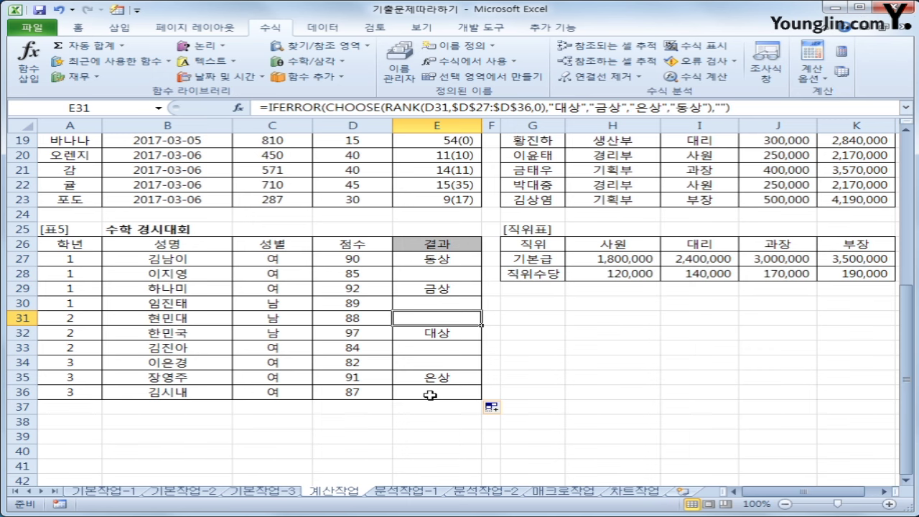
scroll(430, 395, up, 1)
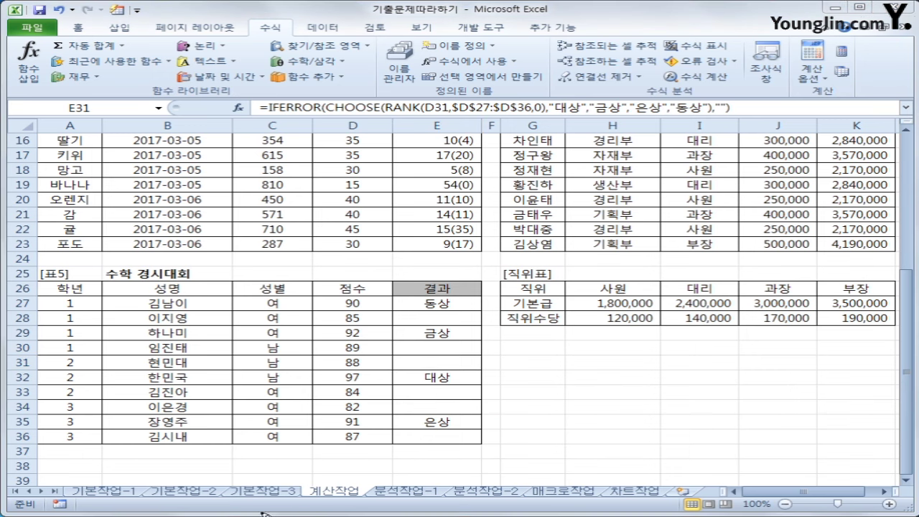
mouse_move(271, 503)
mouse_down()
mouse_move(100, 502)
mouse_move(295, 494)
mouse_move(275, 509)
mouse_up()
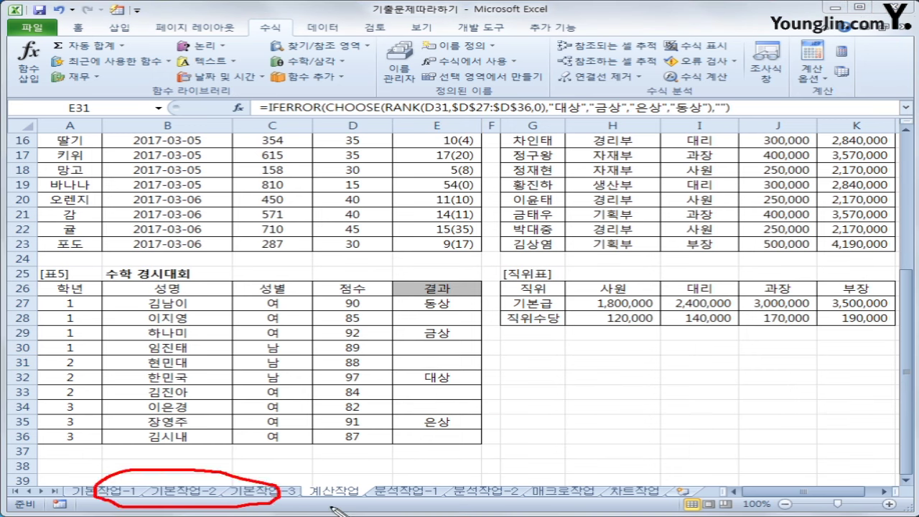
mouse_move(362, 507)
mouse_down()
mouse_move(324, 498)
mouse_move(377, 492)
mouse_move(365, 503)
mouse_up()
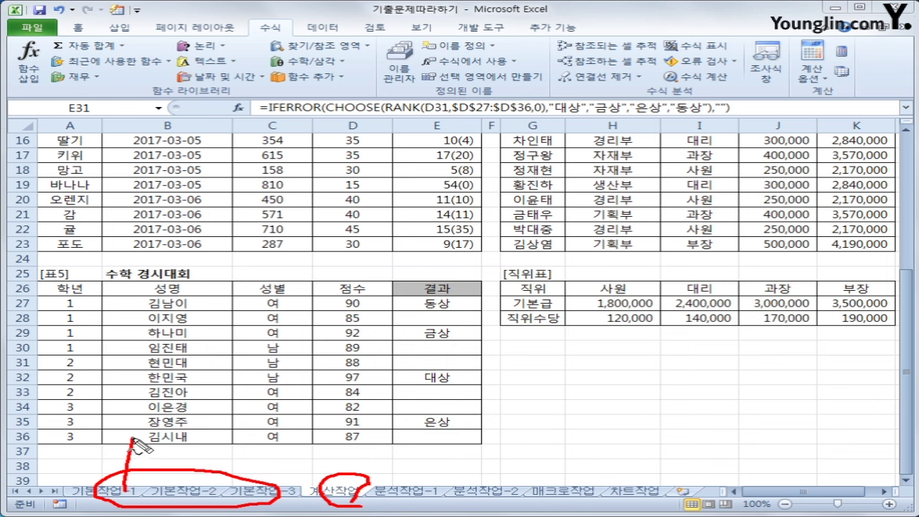
drag(133, 440, 130, 485)
drag(180, 467, 175, 492)
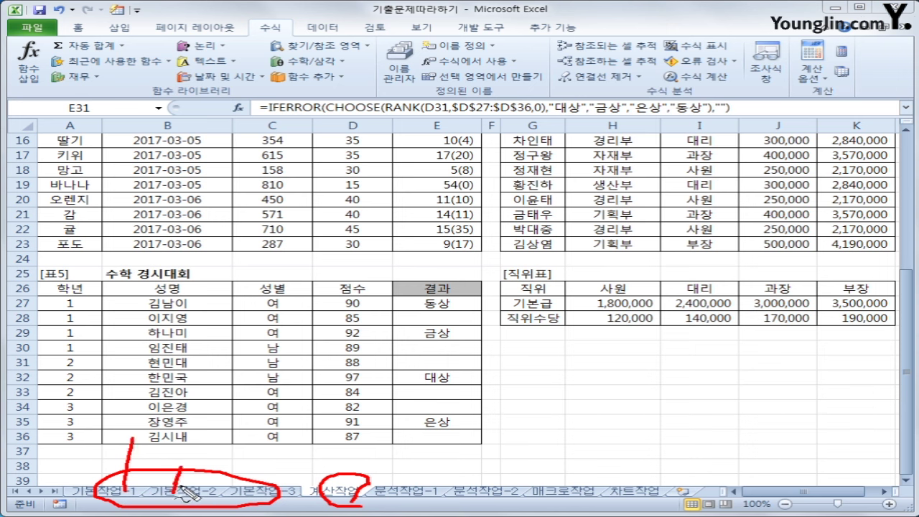
mouse_move(356, 506)
mouse_down()
mouse_move(364, 480)
mouse_move(366, 502)
mouse_move(341, 508)
mouse_up()
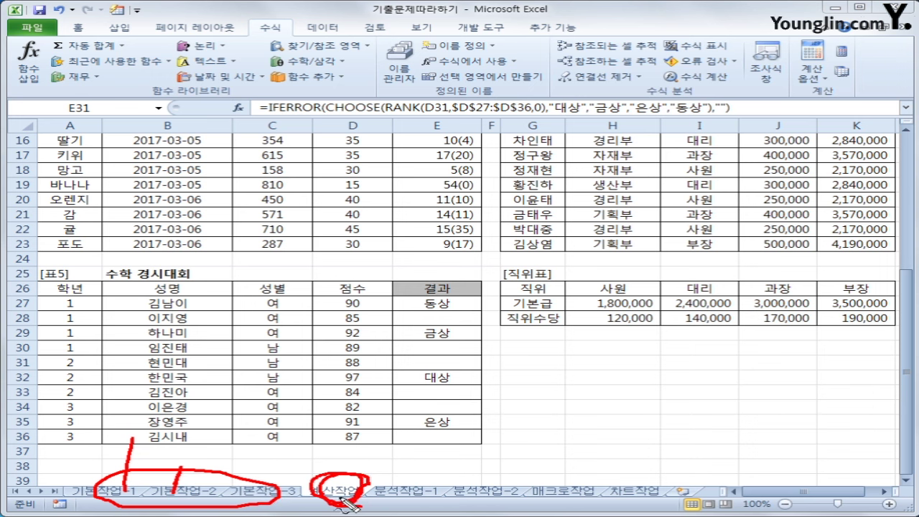
mouse_move(426, 502)
mouse_down()
mouse_move(595, 498)
mouse_move(650, 484)
mouse_move(395, 476)
mouse_move(427, 503)
mouse_up()
mouse_move(369, 474)
mouse_down()
mouse_move(352, 488)
mouse_move(363, 470)
mouse_move(359, 496)
mouse_move(344, 507)
mouse_up()
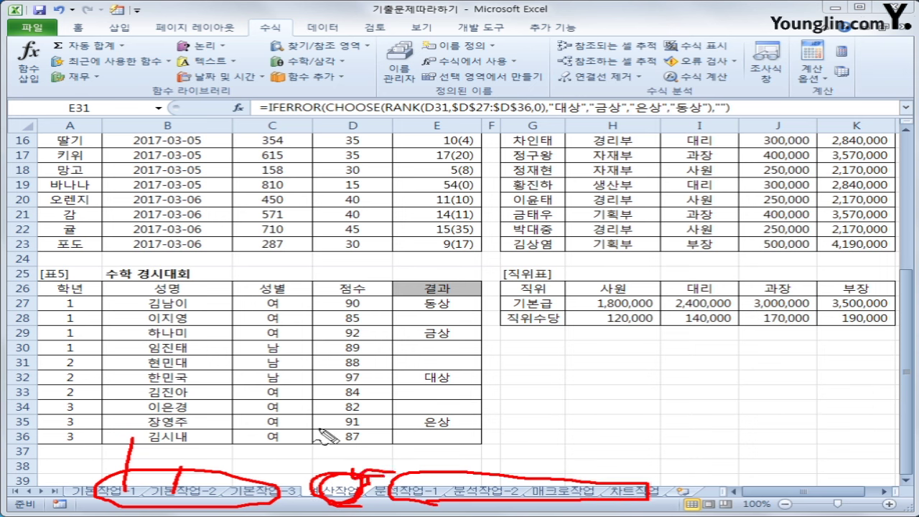